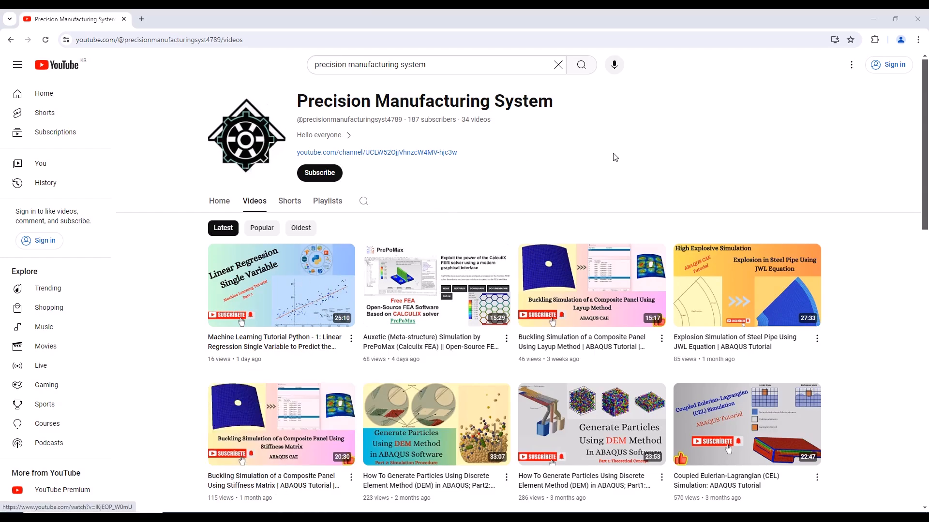
Switch from the video channel page to the empty LS-PrePost window
mouse_move(269, 517)
mouse_move(459, 518)
click(478, 471)
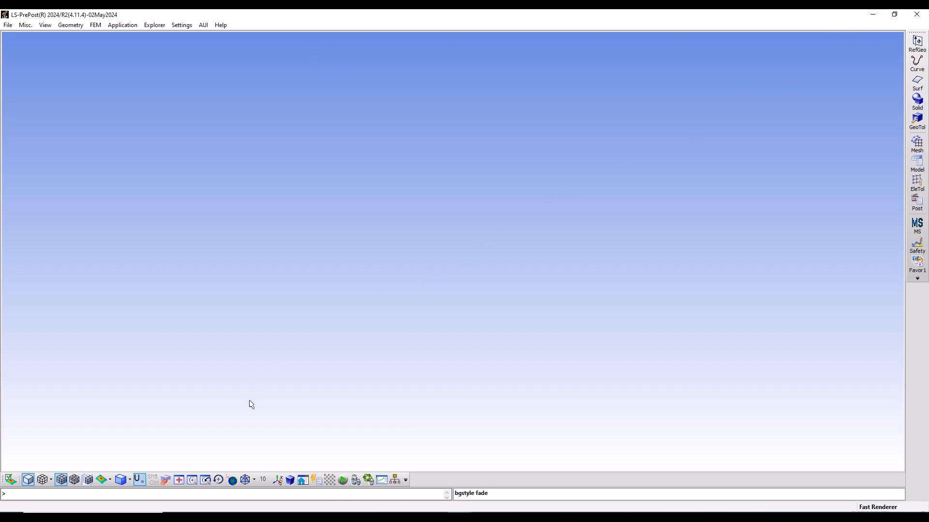
Open Node_ABA.inp from the AbaqusInp folder in Notepad++
mouse_move(227, 516)
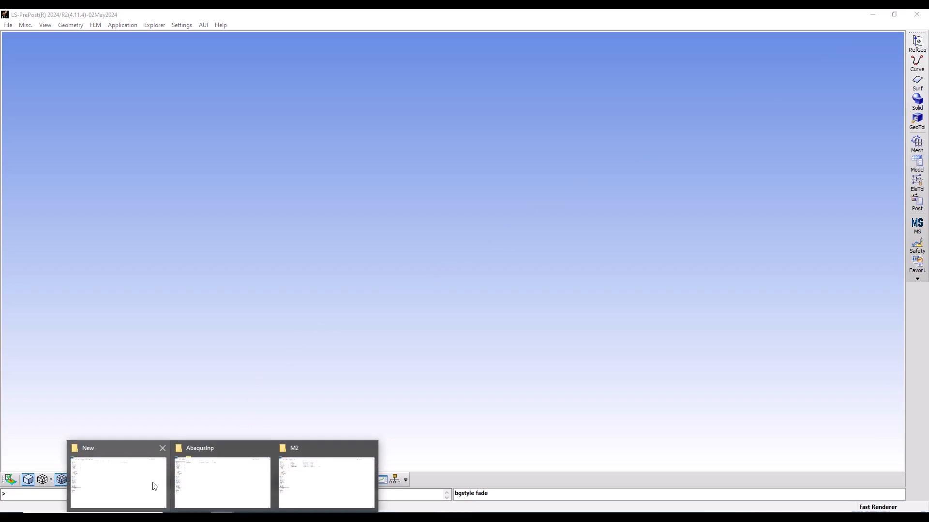
mouse_move(154, 486)
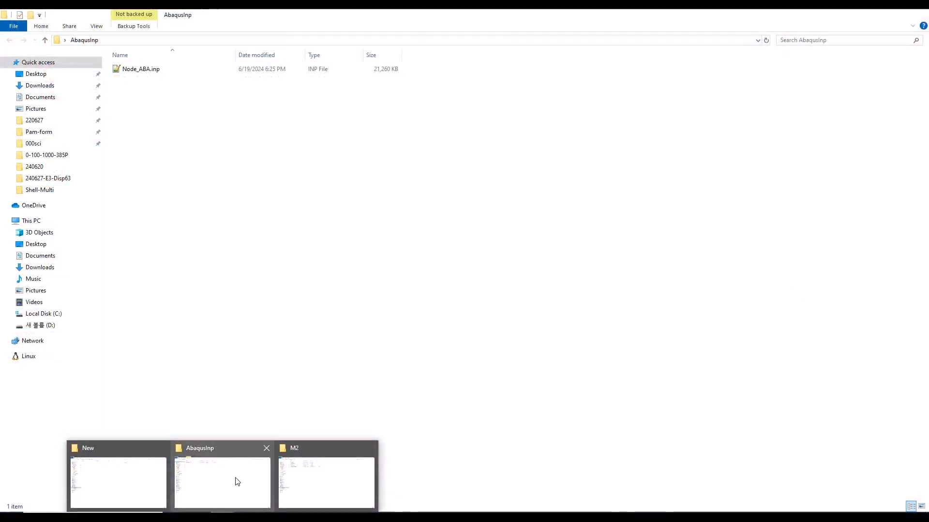
click(237, 479)
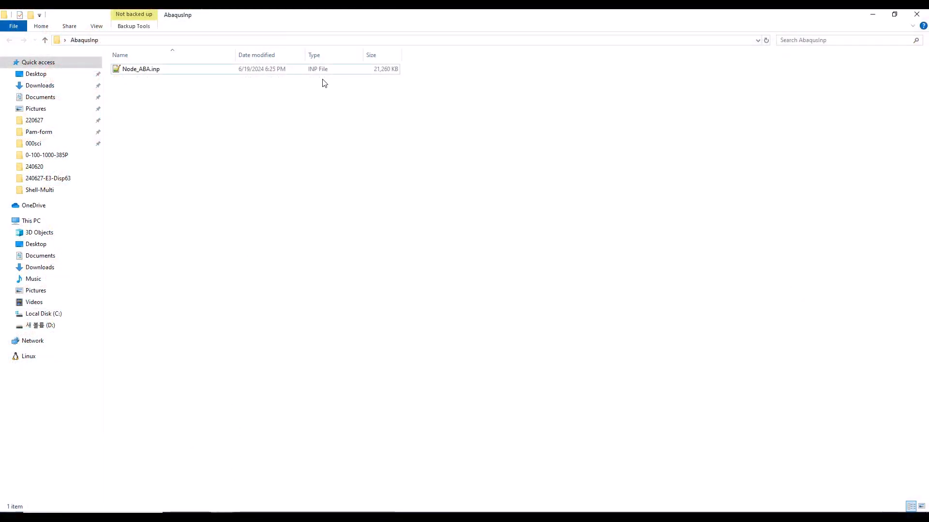
double_click(312, 69)
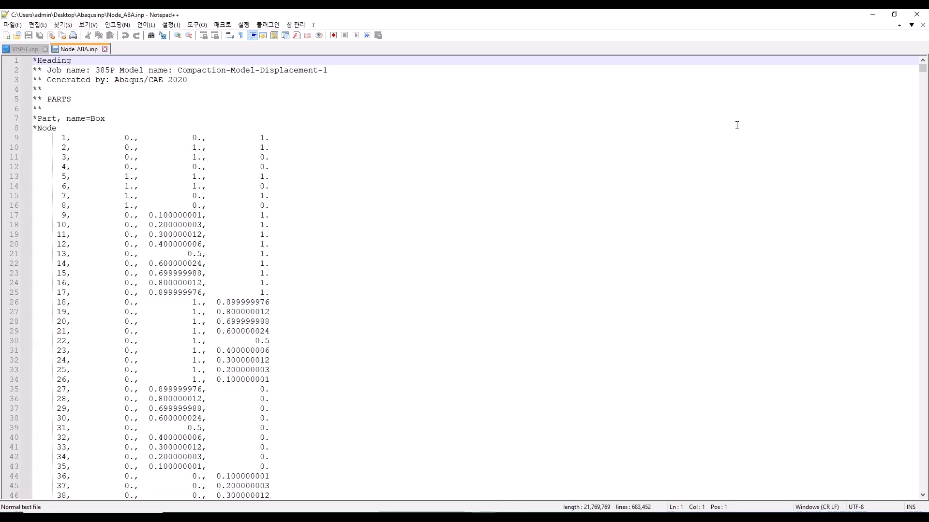
Examine the heading, part definition and node coordinates at the start of Node_ABA.inp
scroll(736, 125, down, 5)
scroll(737, 125, up, 5)
scroll(737, 125, down, 3)
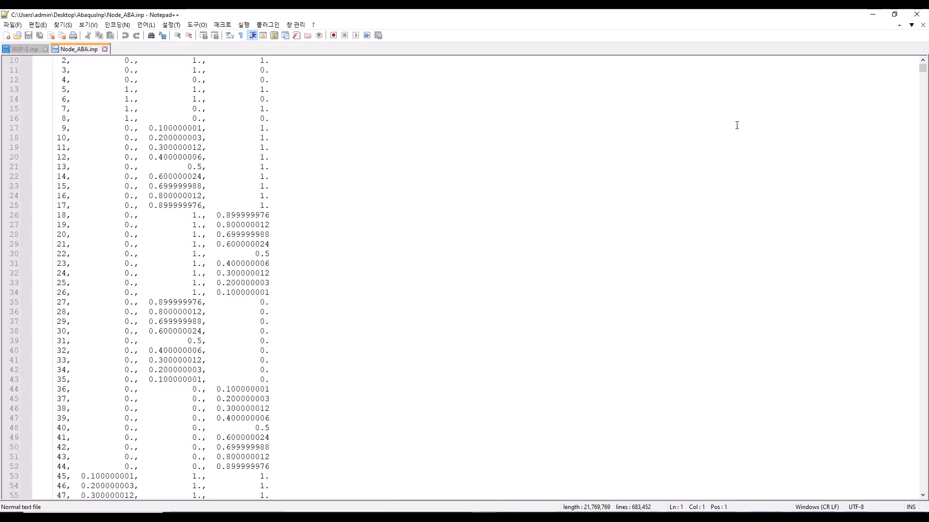
scroll(736, 126, down, 5)
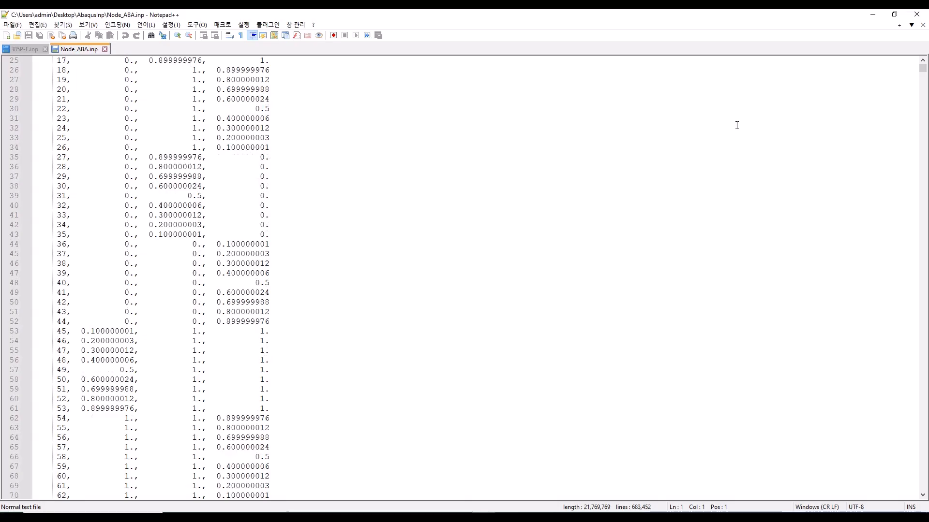
scroll(736, 125, up, 8)
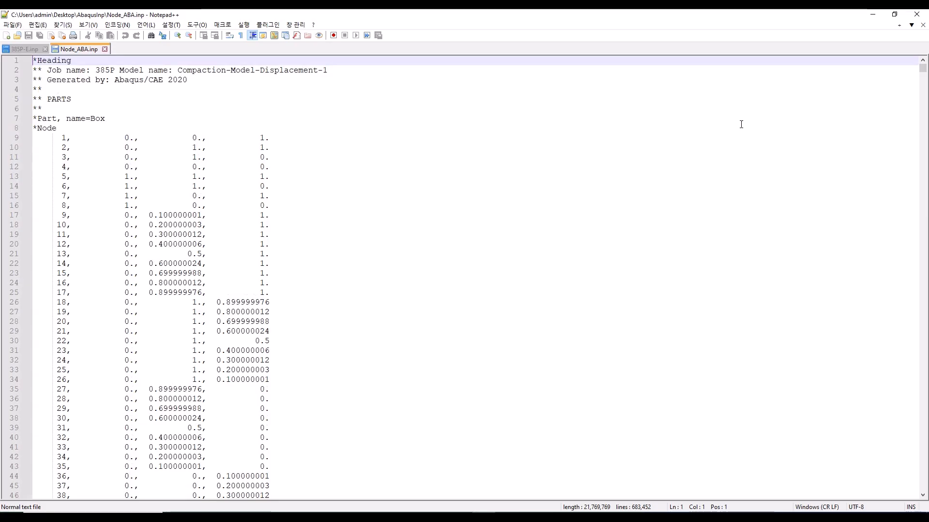
Check the AbaqusInp folder, return to Notepad++ and close the 385P-E.inp file, keeping Node_ABA.inp open
click(874, 21)
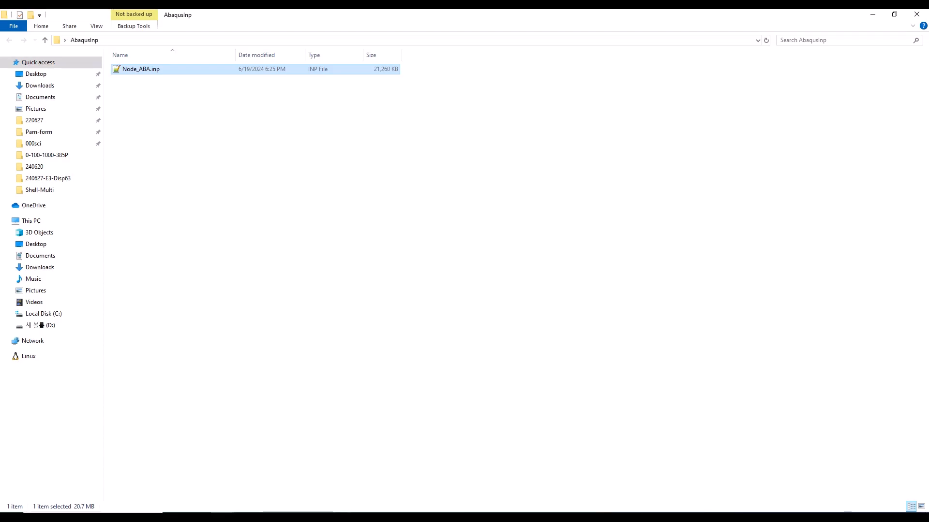
click(221, 517)
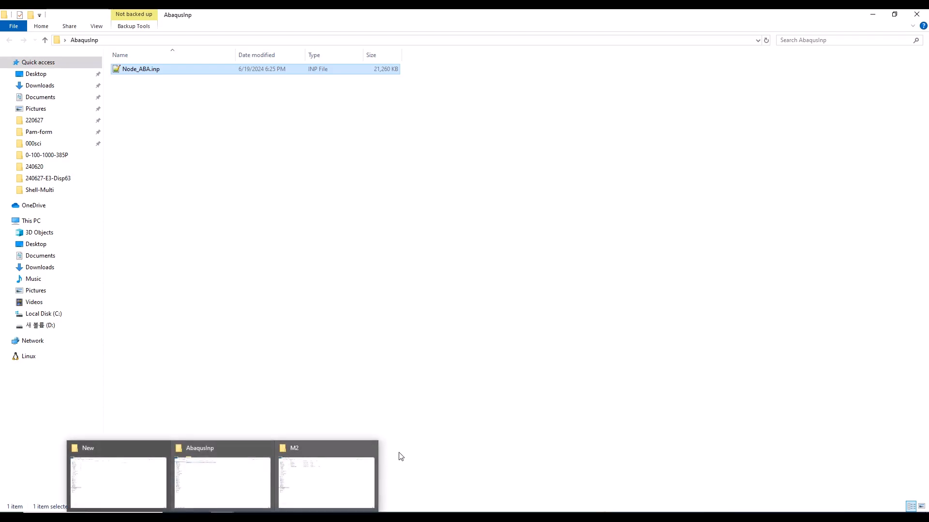
click(234, 472)
click(488, 516)
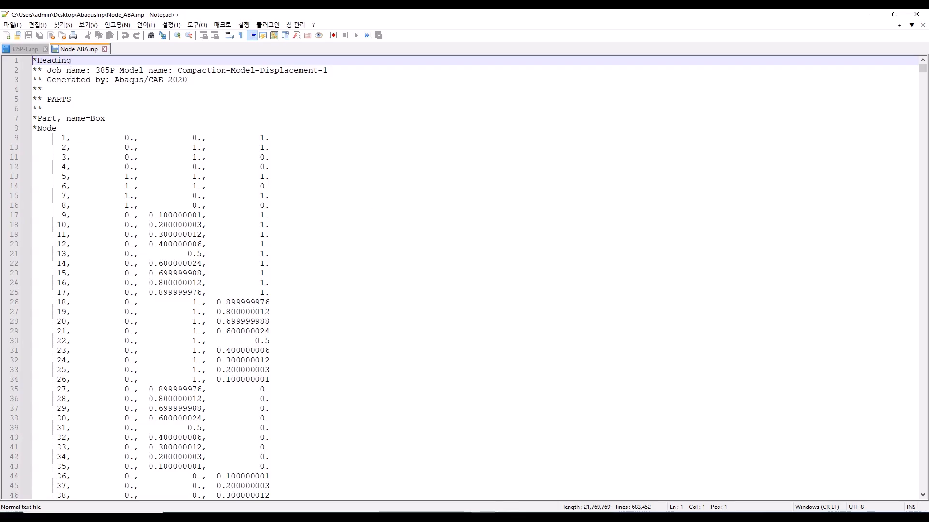
click(45, 49)
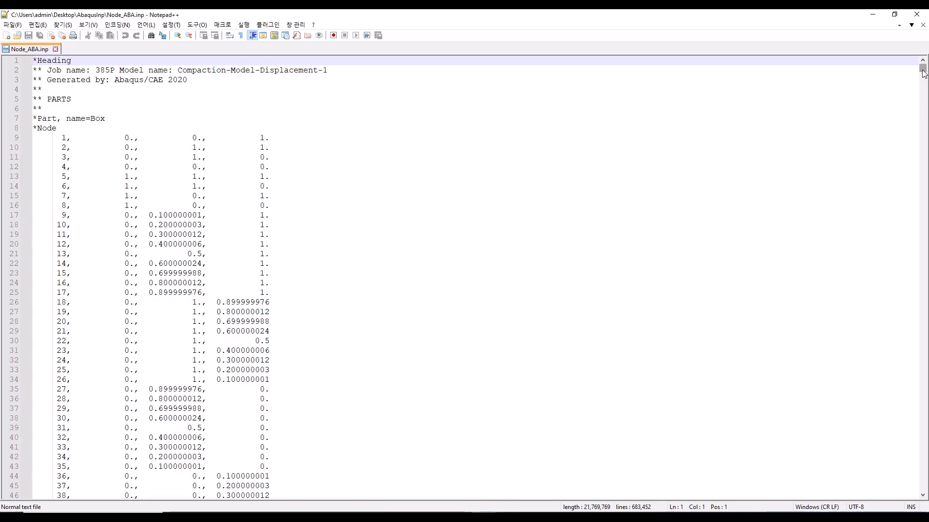
Examine the node and element tables through Node_ABA.inp down to the end of the file
drag(923, 73, 920, 129)
scroll(821, 161, down, 11)
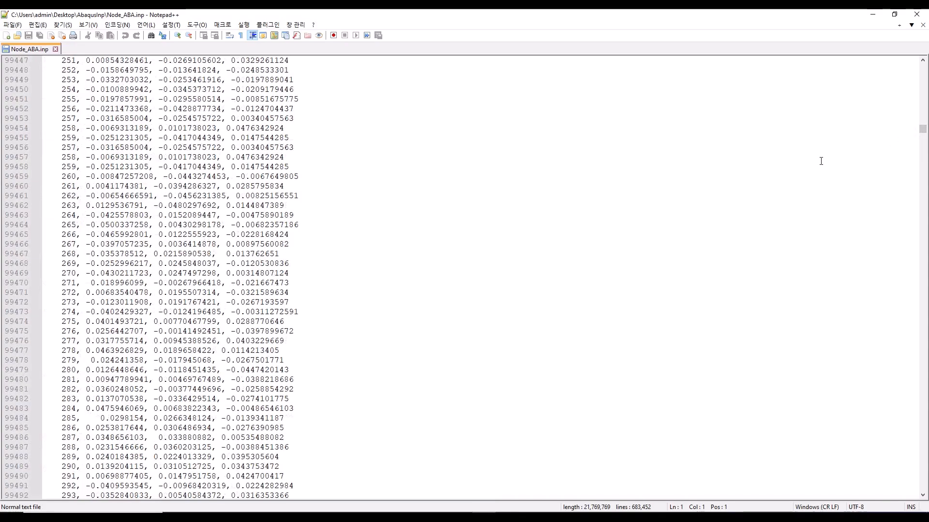
drag(925, 128, 922, 273)
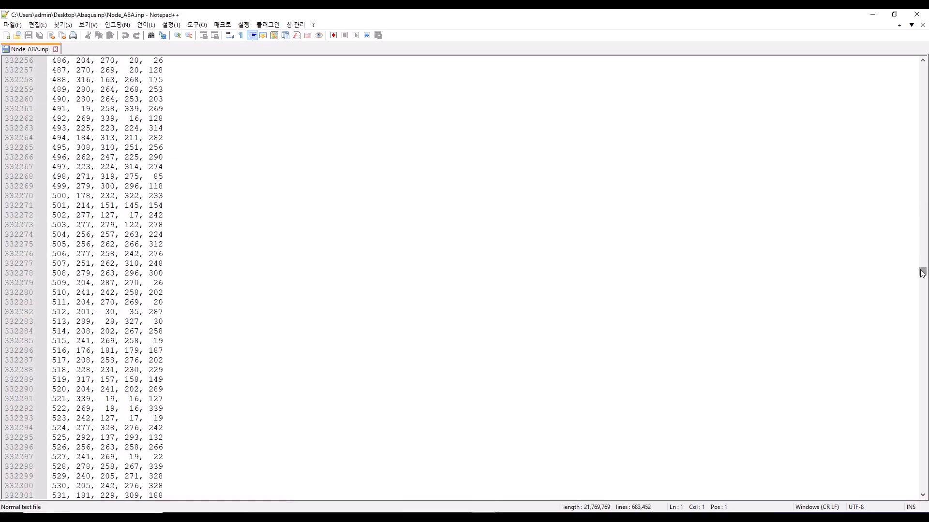
scroll(674, 215, up, 5)
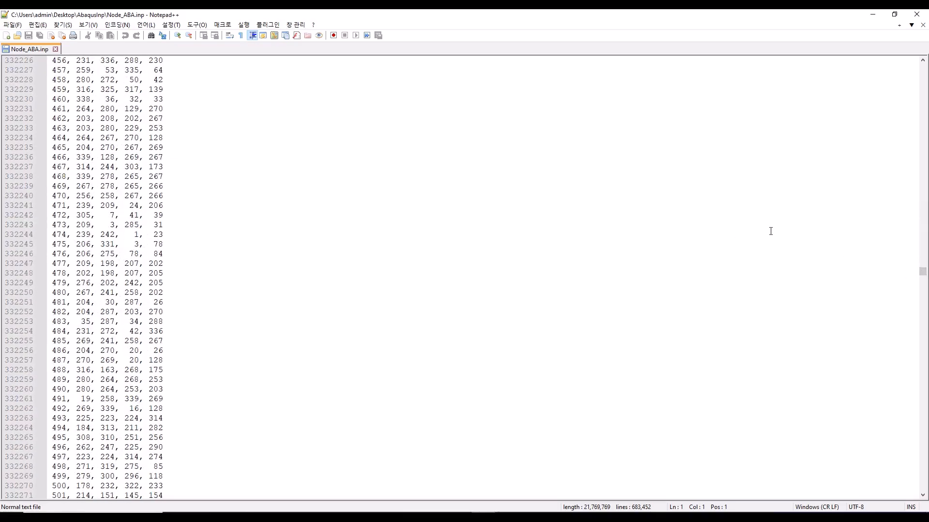
drag(923, 272, 925, 490)
scroll(806, 348, down, 11)
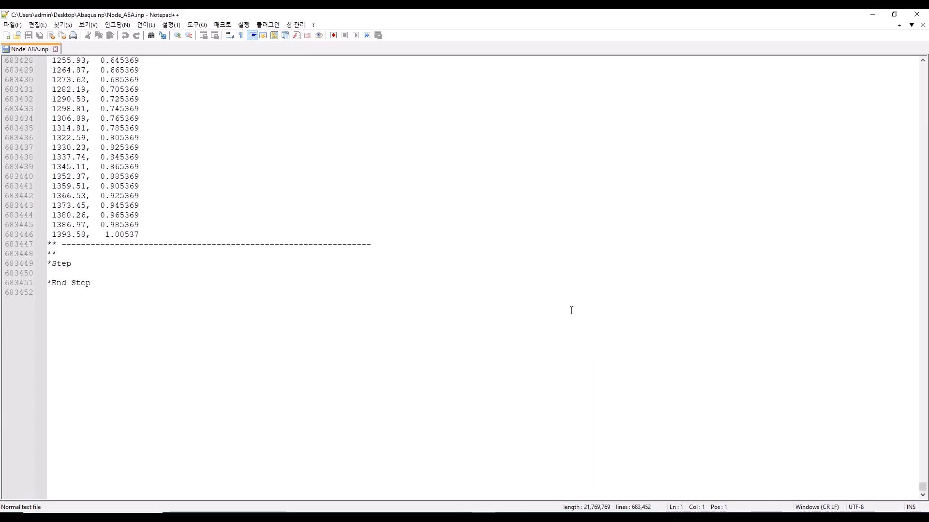
Review the part instance definitions and their position values in the assembly section
scroll(420, 282, up, 20)
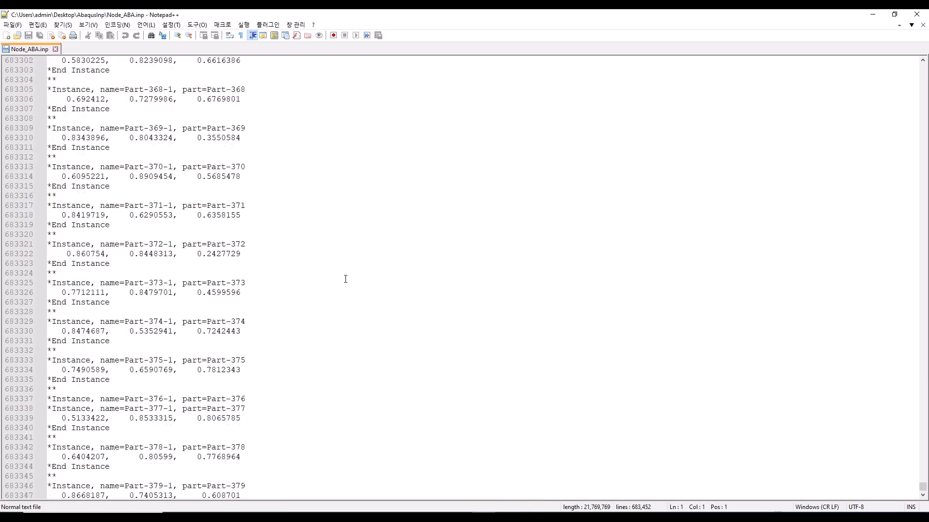
scroll(272, 267, up, 20)
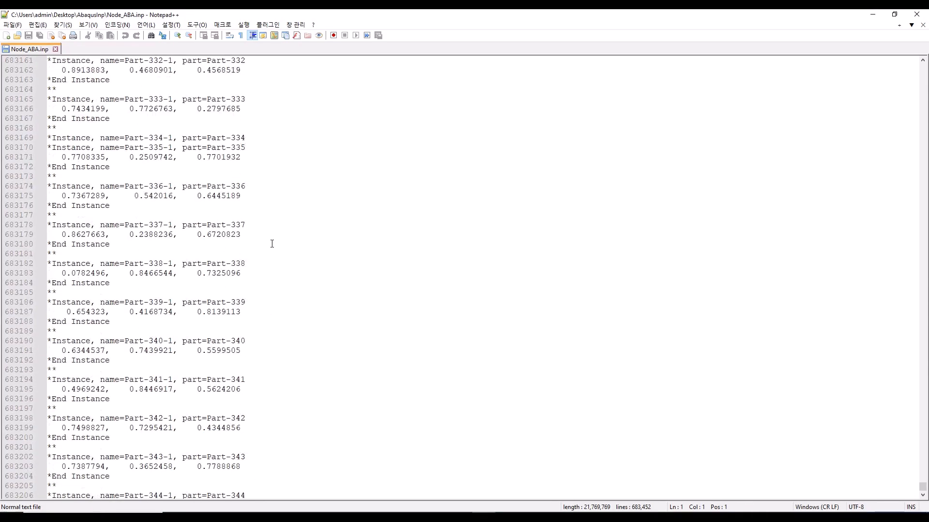
scroll(271, 244, up, 20)
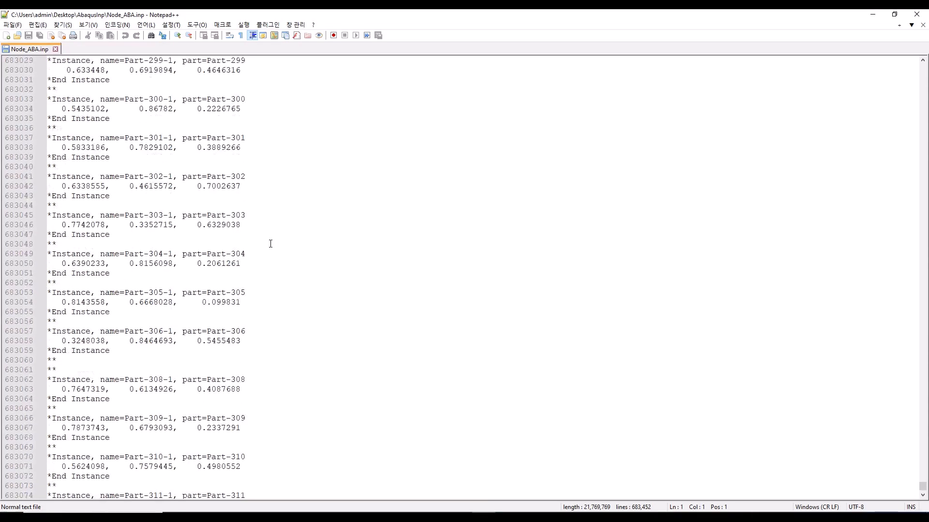
scroll(271, 244, up, 20)
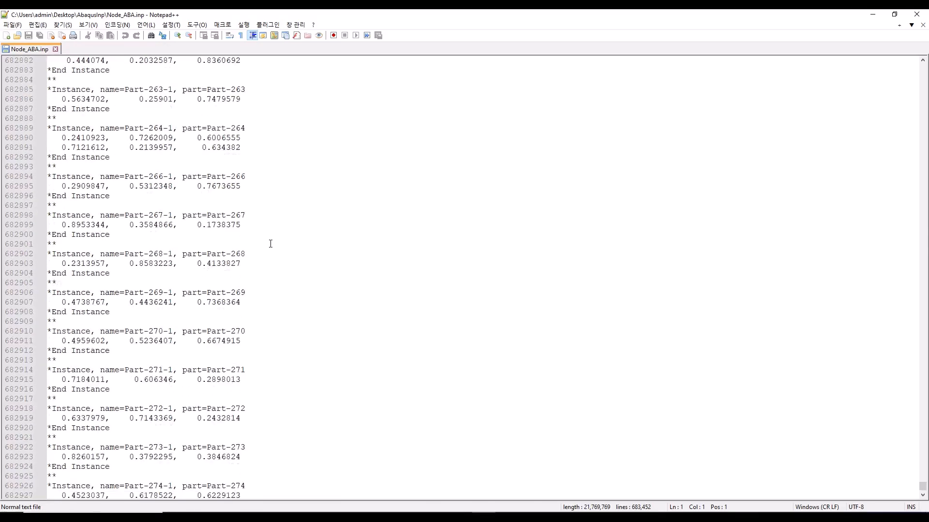
scroll(271, 244, up, 20)
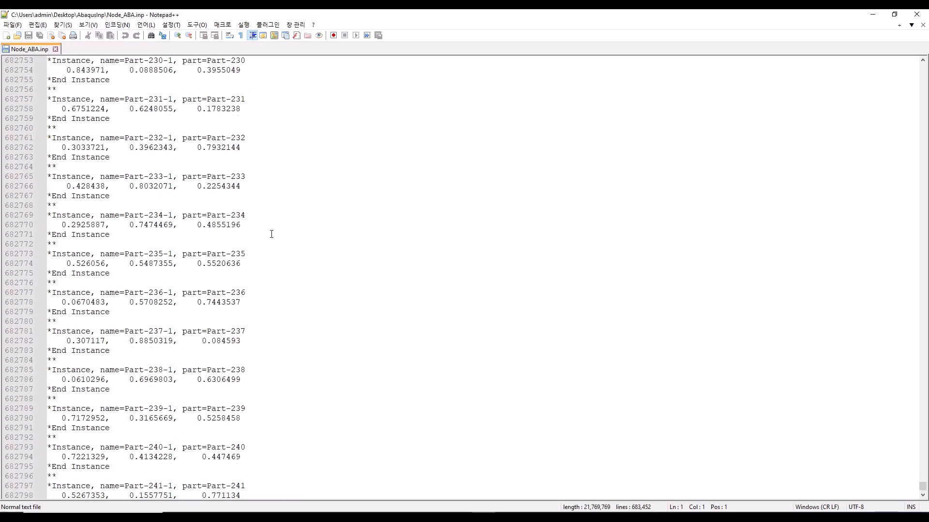
scroll(271, 231, up, 20)
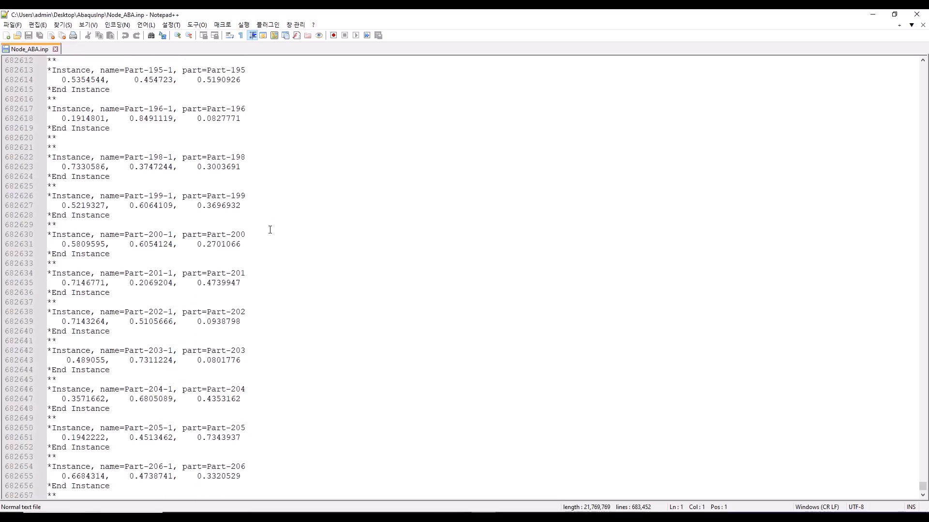
Find the materials section near the file's end and examine the density, elastic and plastic data of Silicone Steel
drag(926, 487, 923, 481)
scroll(749, 361, down, 9)
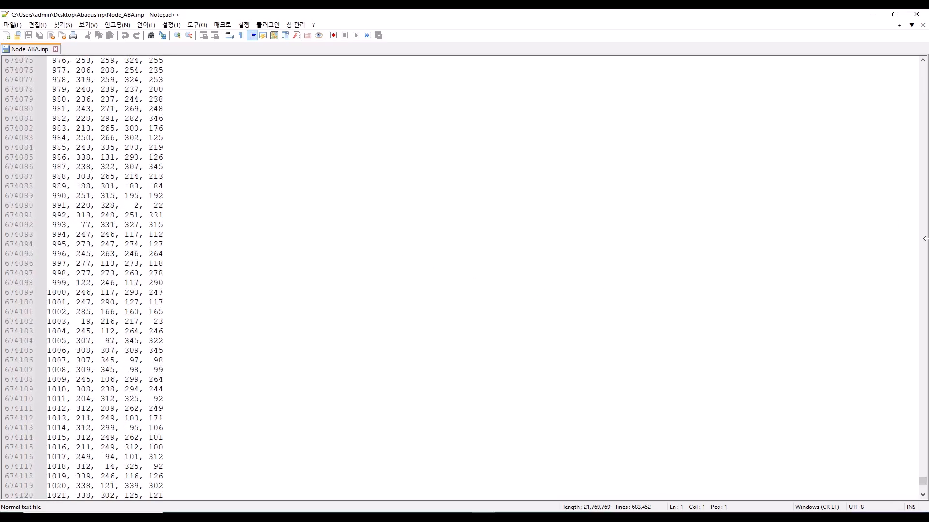
click(923, 492)
click(922, 490)
click(922, 489)
click(922, 490)
click(922, 490)
click(922, 490)
click(922, 490)
click(922, 490)
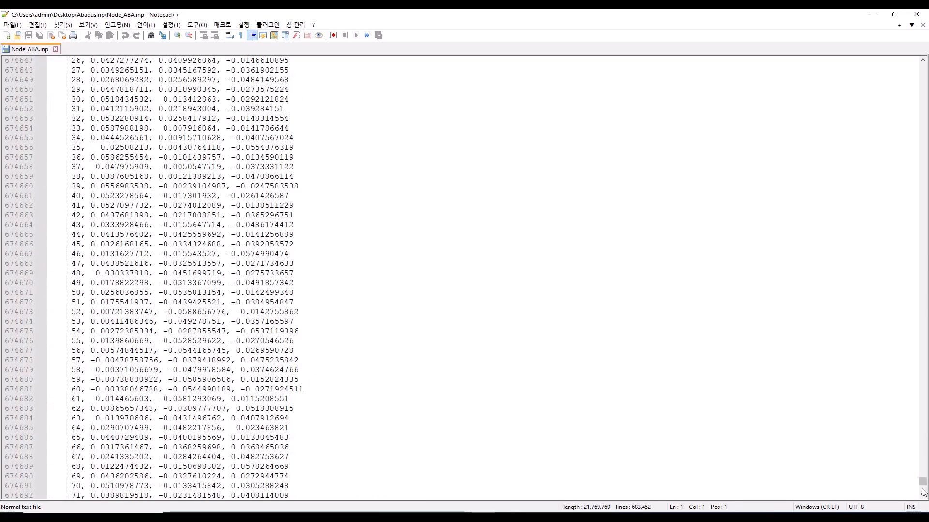
drag(924, 485, 924, 488)
scroll(647, 385, down, 20)
click(923, 495)
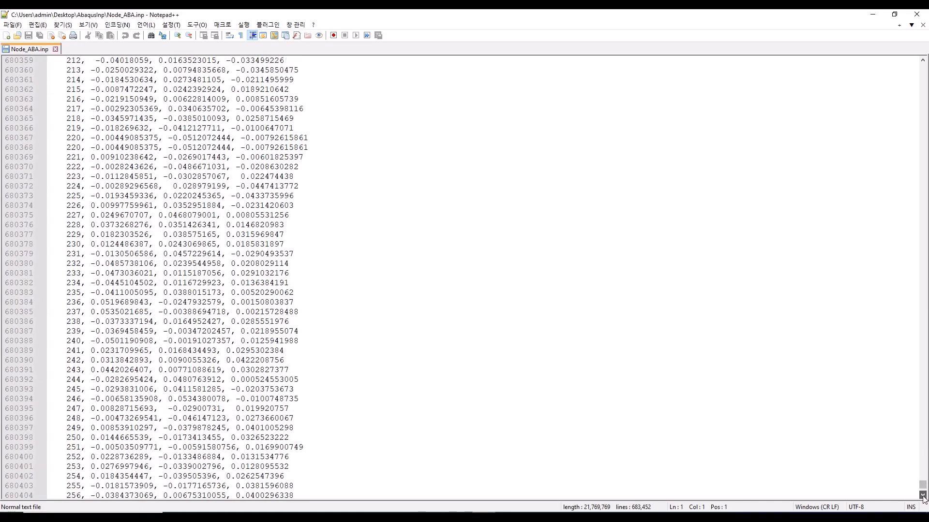
drag(922, 495, 924, 493)
scroll(552, 303, up, 5)
scroll(323, 259, up, 19)
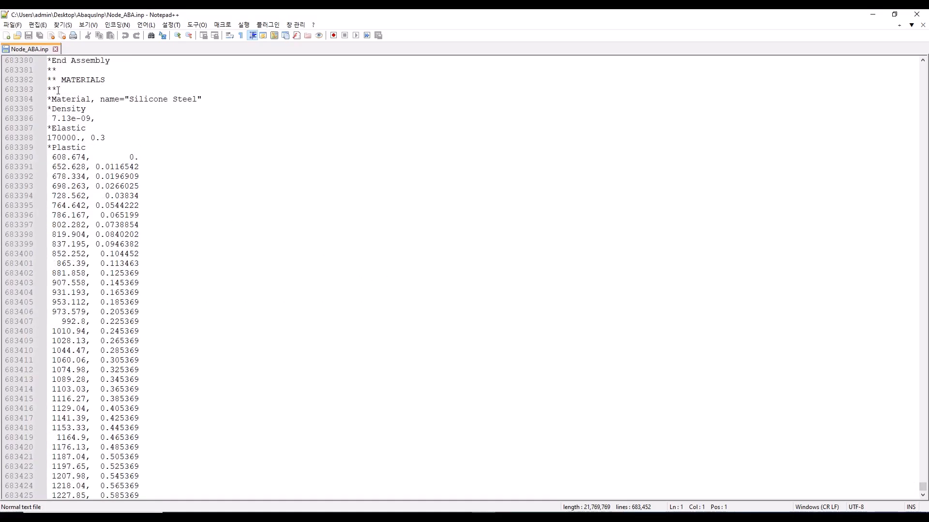
scroll(58, 91, up, 1)
drag(49, 108, 161, 383)
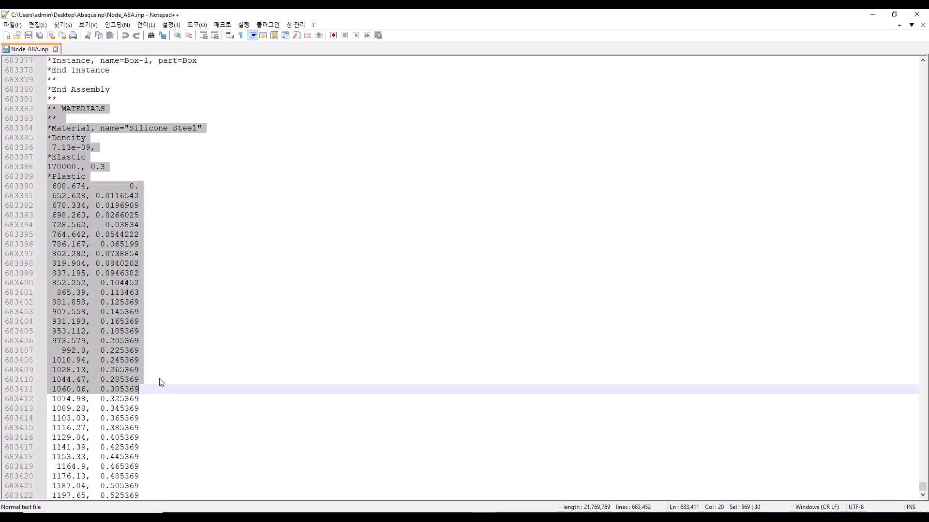
scroll(162, 383, down, 11)
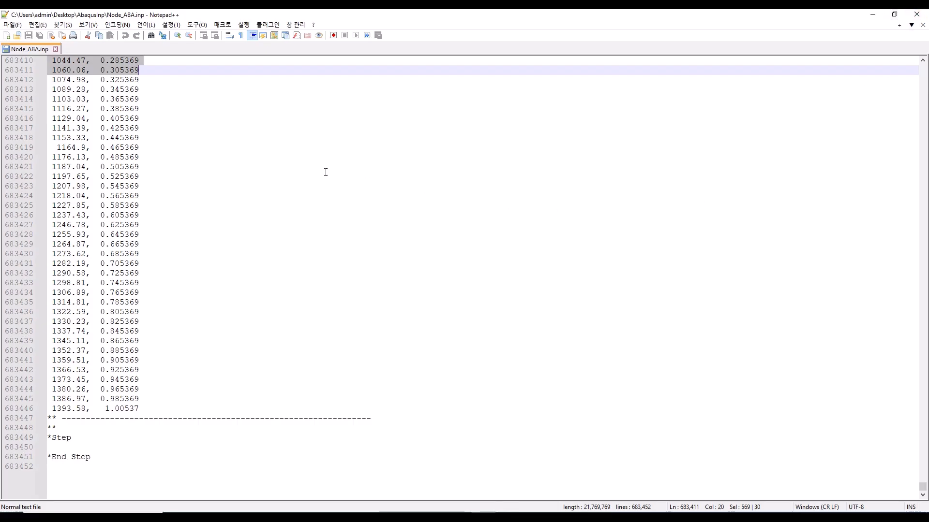
scroll(550, 161, up, 6)
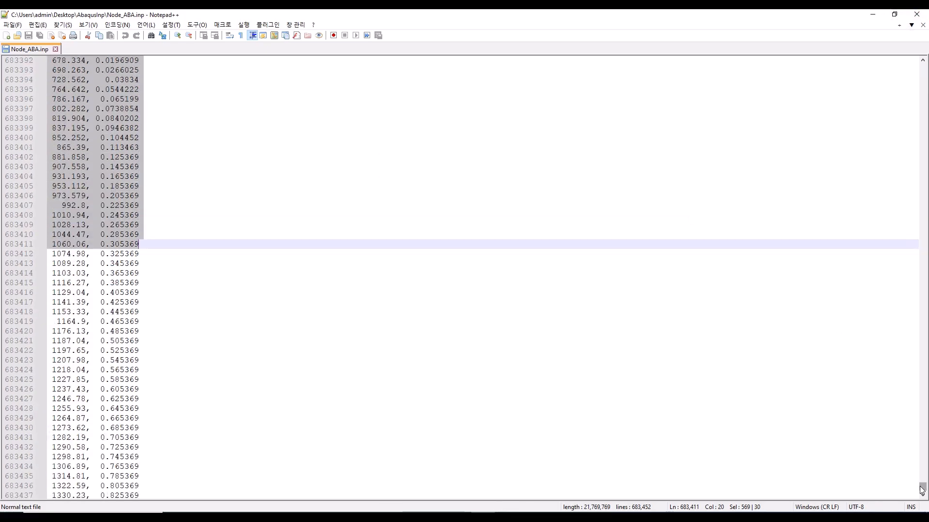
drag(922, 487, 922, 251)
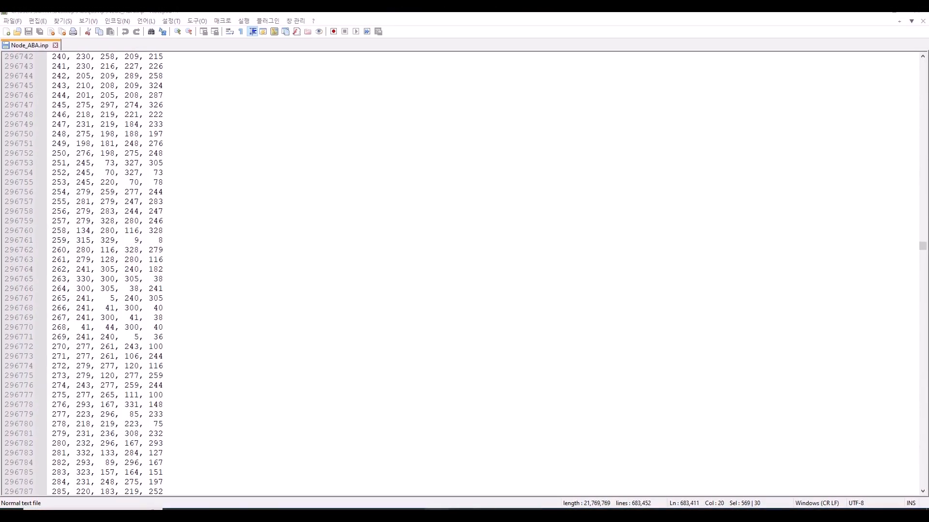
Switch to LS-PrePost and start opening an ABAQUS input file, browsing to the Desktop folder
mouse_move(460, 515)
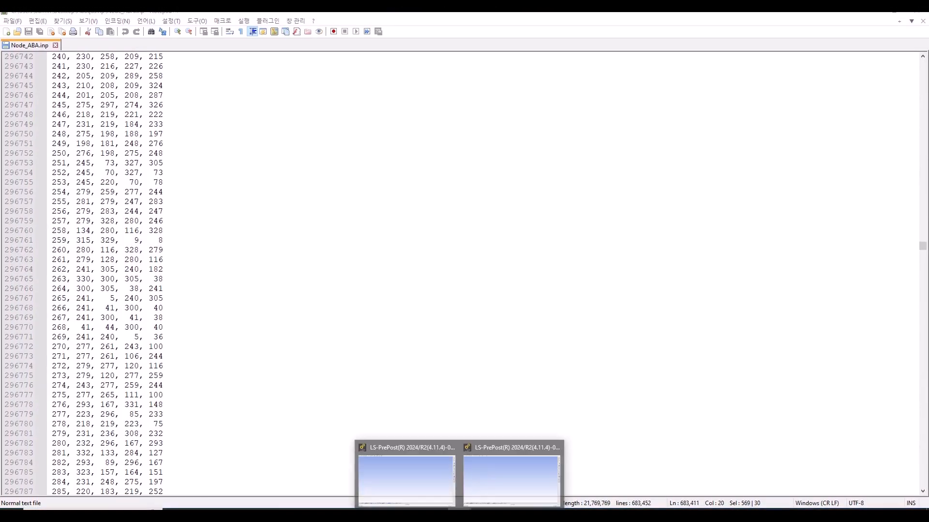
click(495, 476)
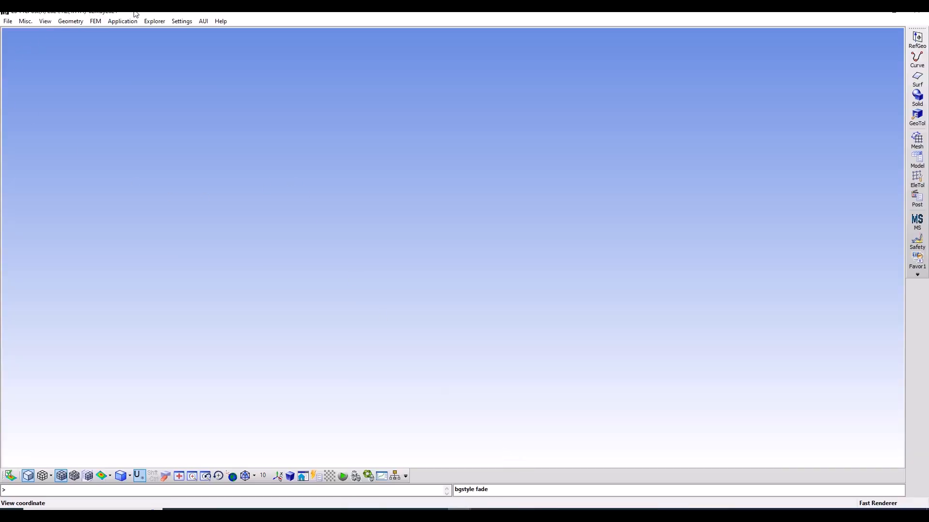
click(8, 22)
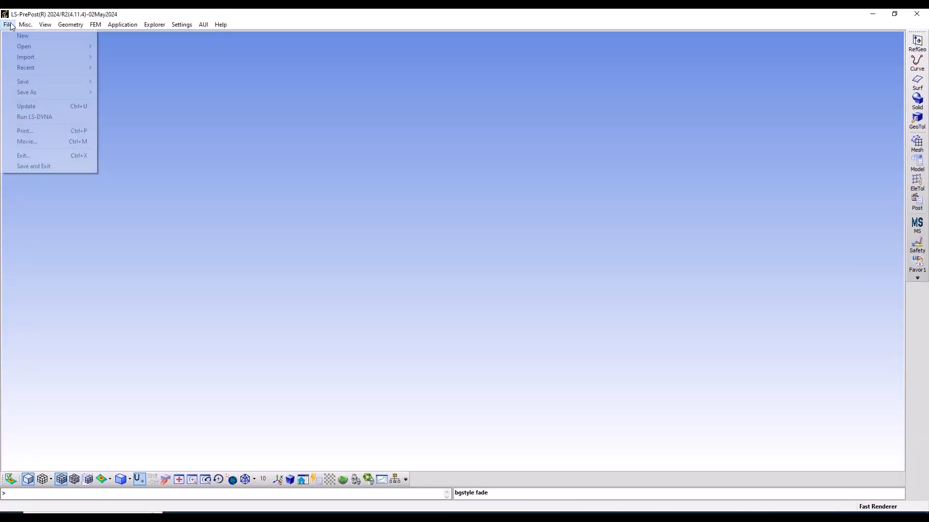
mouse_move(56, 57)
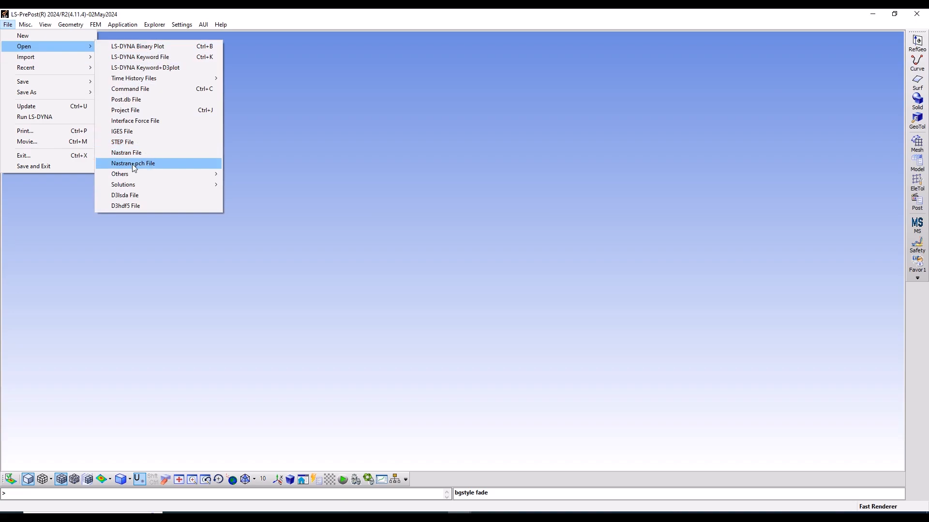
mouse_move(145, 177)
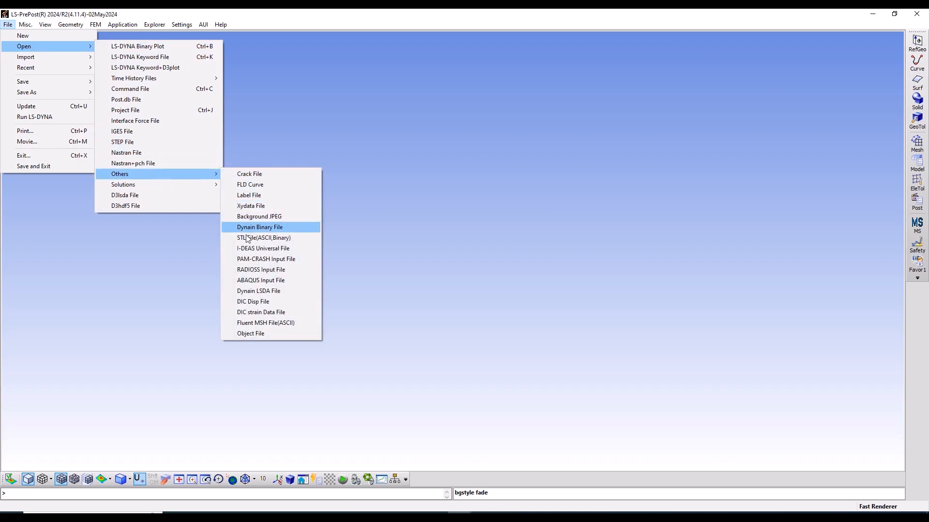
click(248, 280)
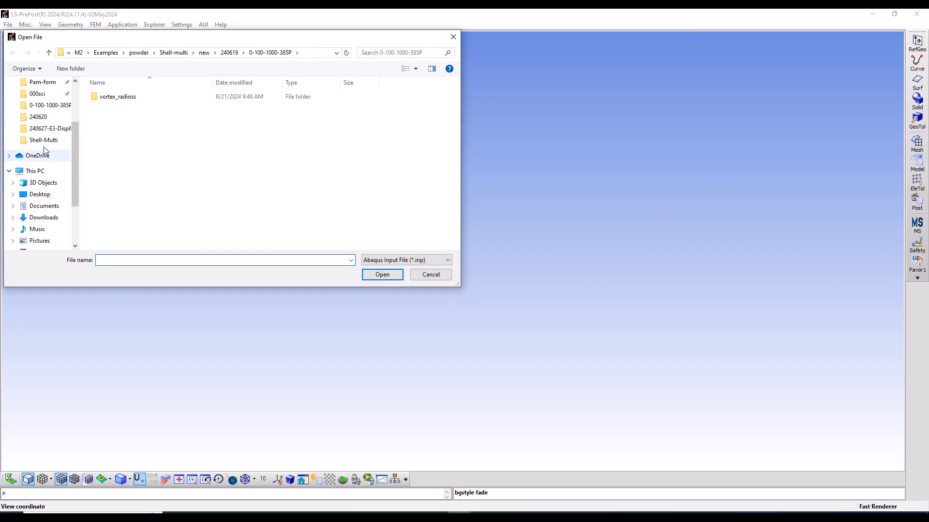
click(40, 194)
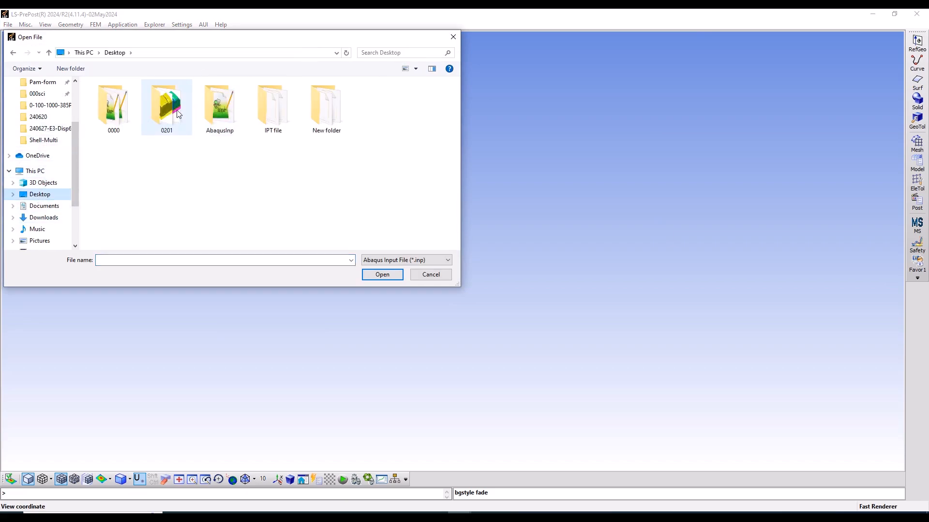
double_click(332, 132)
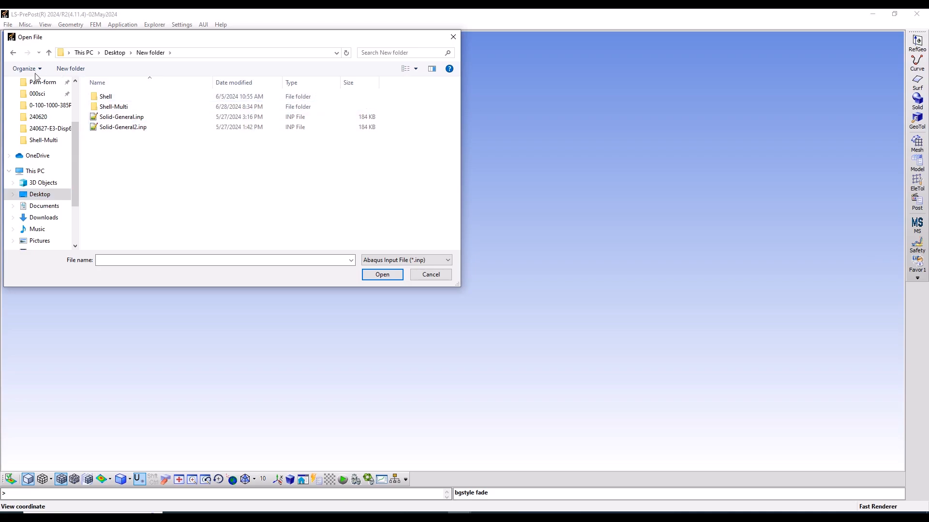
click(13, 53)
double_click(276, 111)
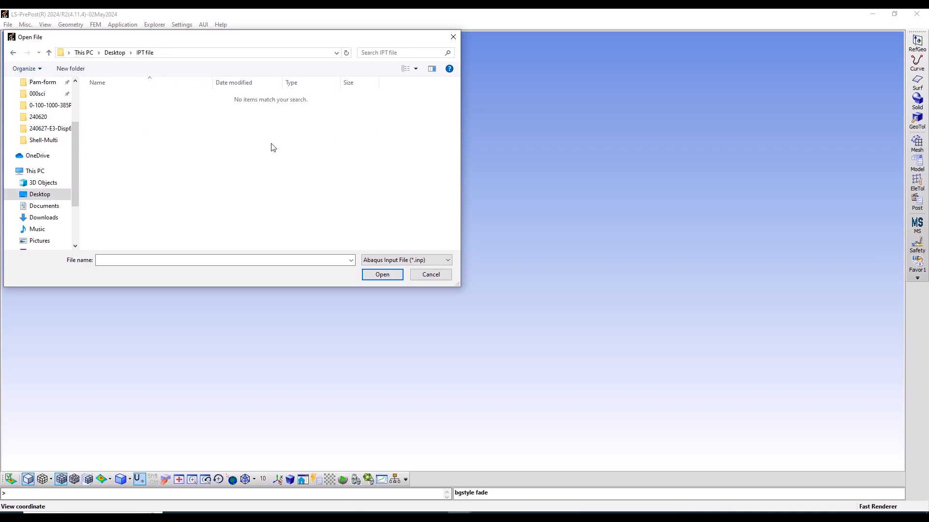
click(13, 52)
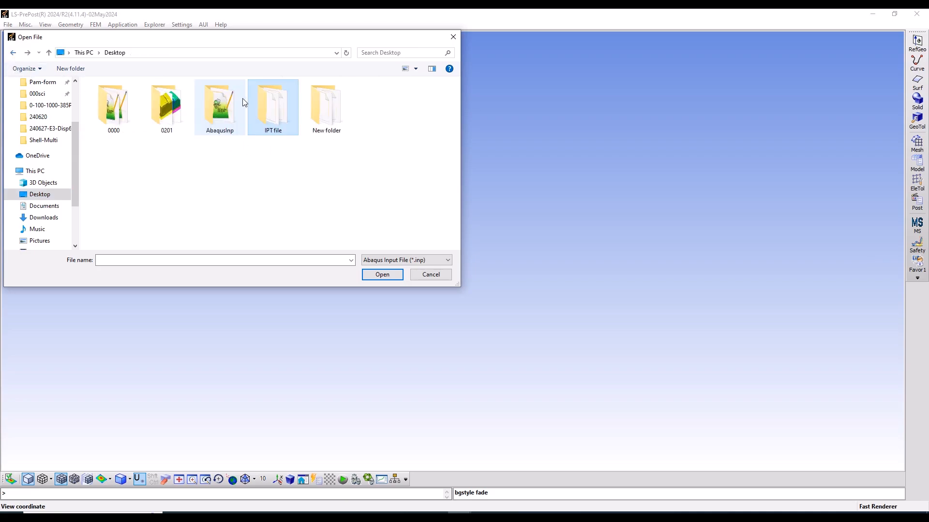
Open Node_ABA.inp from the AbaqusInp folder and dismiss the keyword reader alert
double_click(234, 102)
click(164, 98)
click(389, 277)
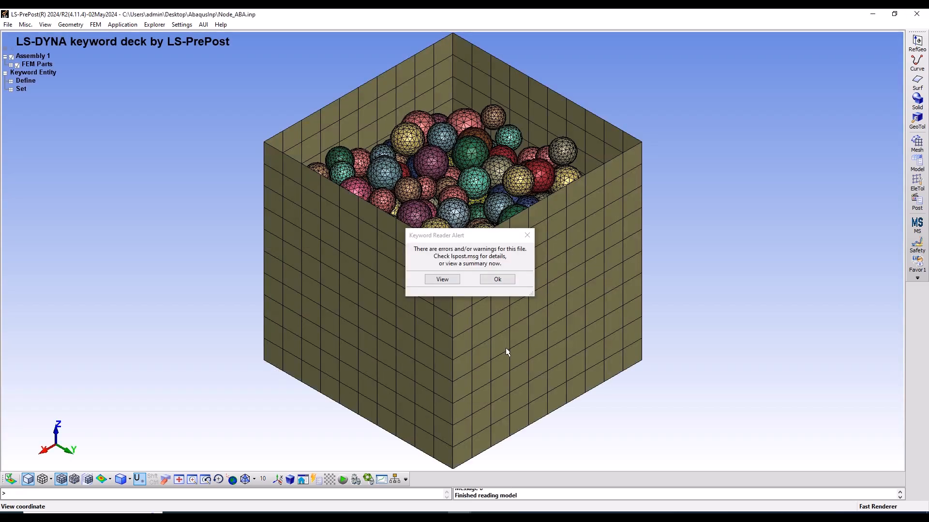
click(497, 280)
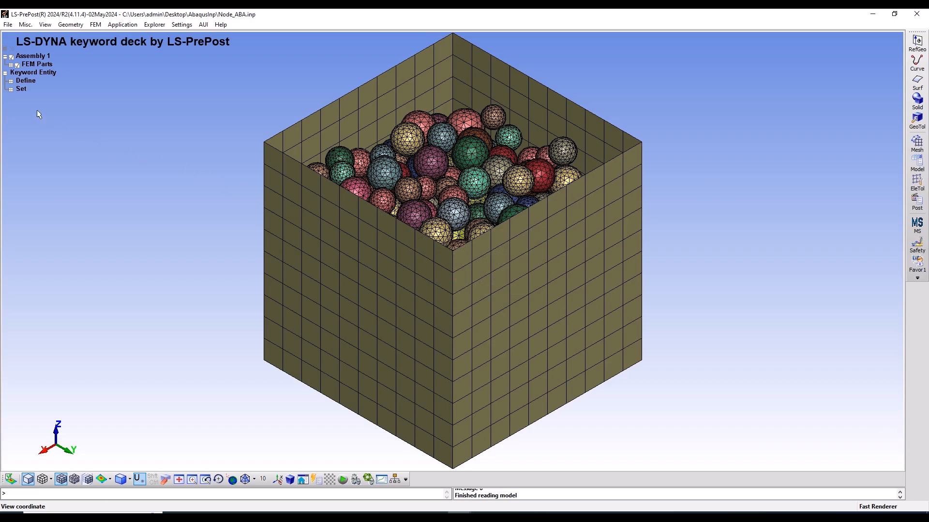
Examine the imported box and sphere model and look through its full FEM parts list down to the Shell part
click(499, 154)
shift+drag(695, 154, 604, 259)
shift+drag(521, 245, 601, 256)
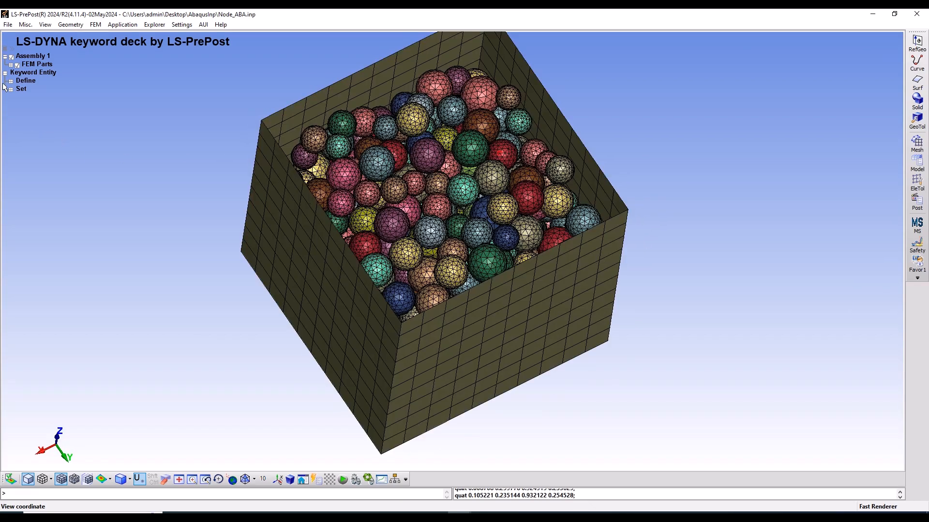
click(11, 64)
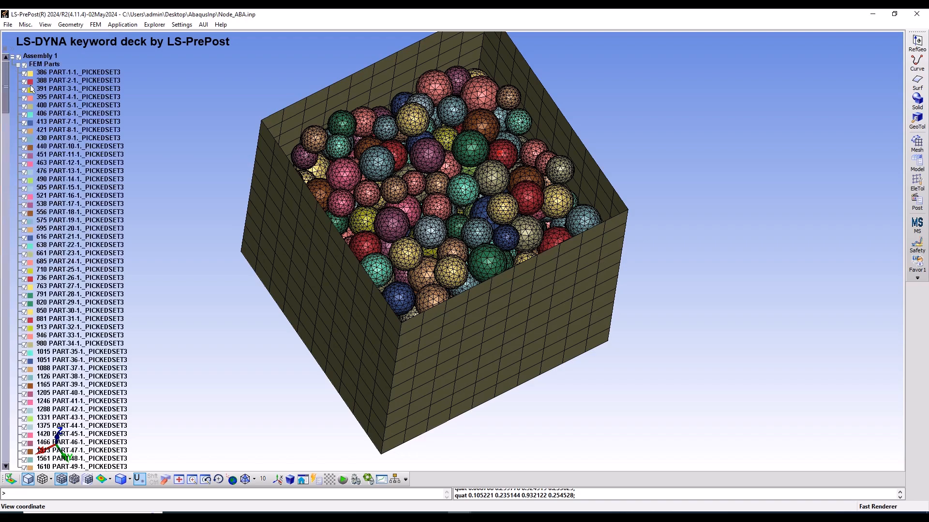
scroll(80, 131, down, 20)
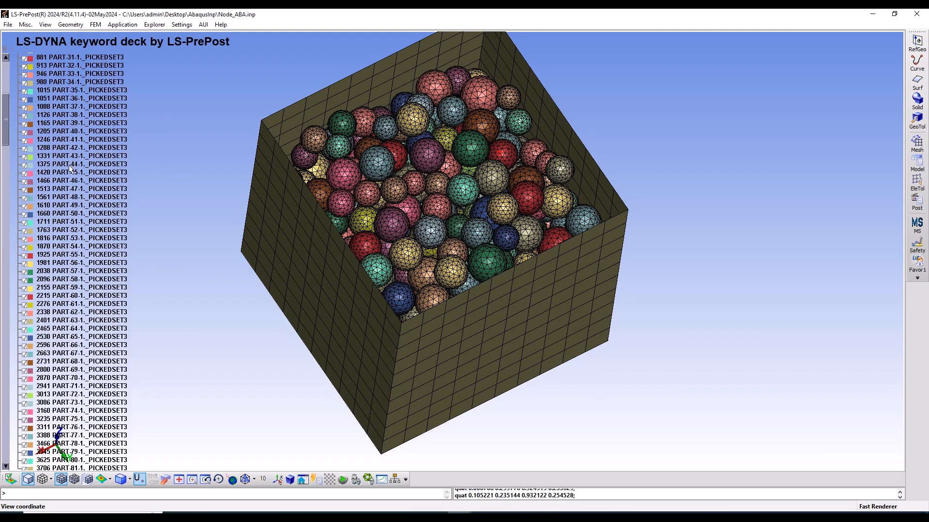
scroll(64, 188, down, 20)
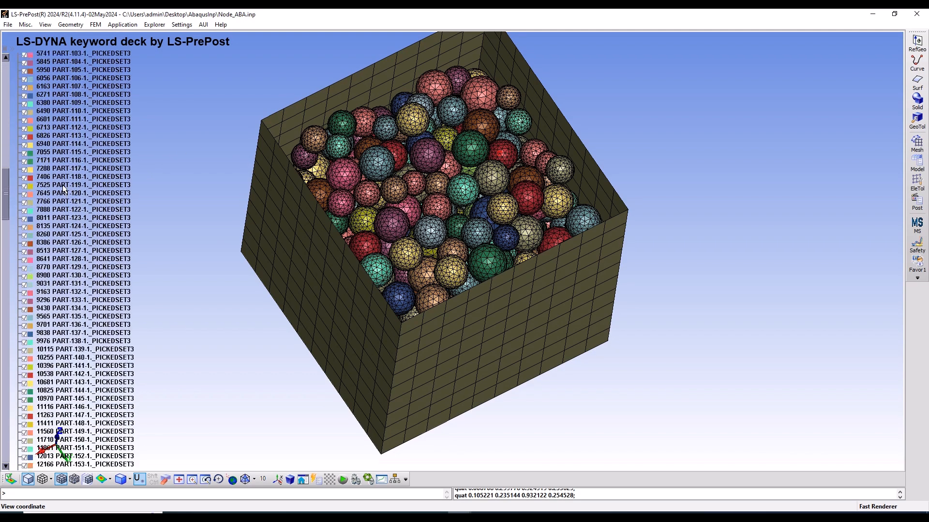
scroll(63, 199, down, 20)
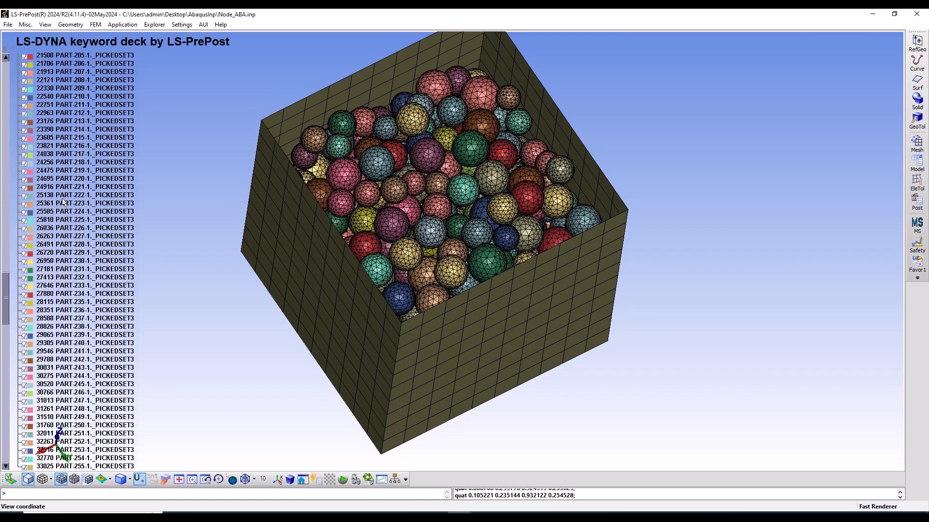
scroll(64, 200, down, 13)
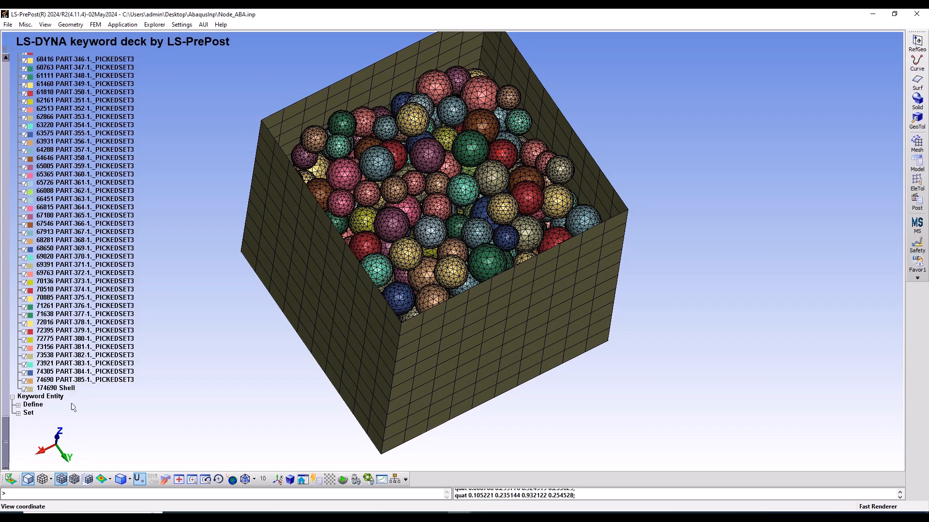
scroll(108, 315, up, 20)
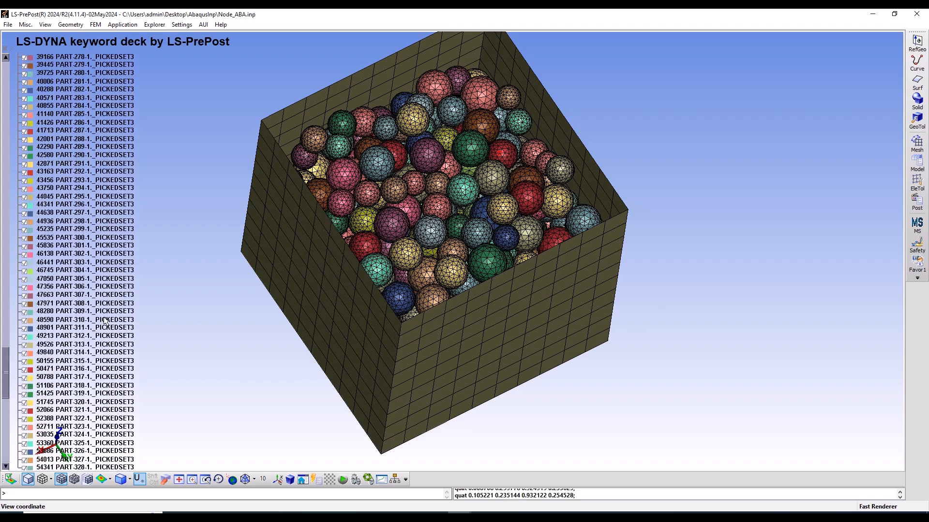
scroll(108, 315, down, 11)
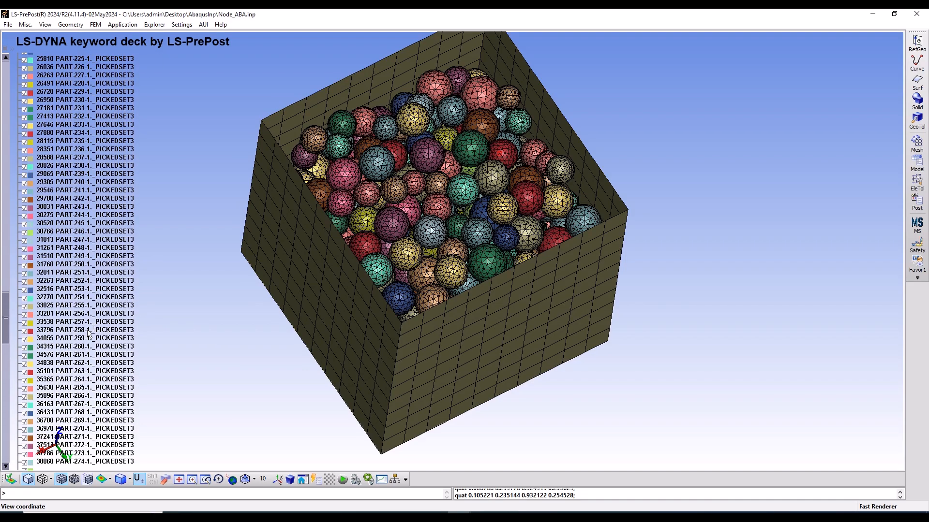
scroll(67, 375, down, 20)
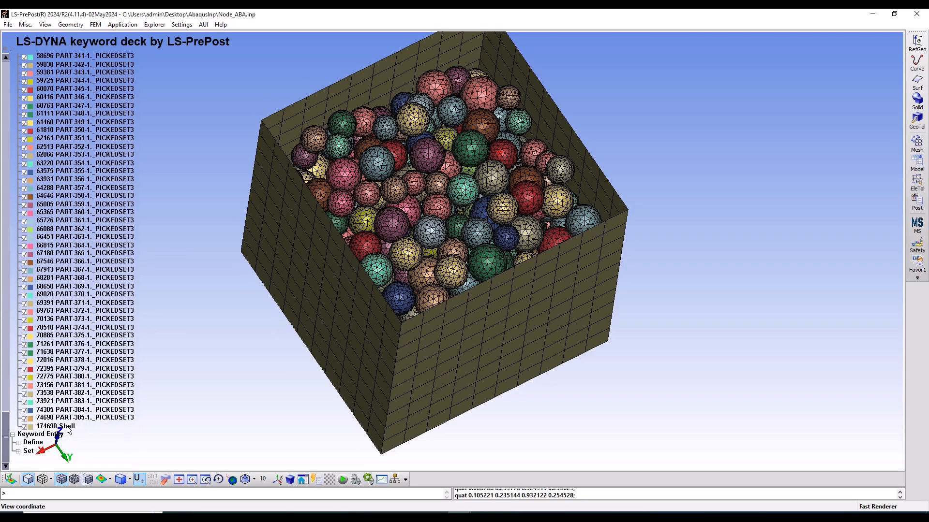
Hide the Shell part 174690 and inspect the sphere meshes from another angle
click(24, 427)
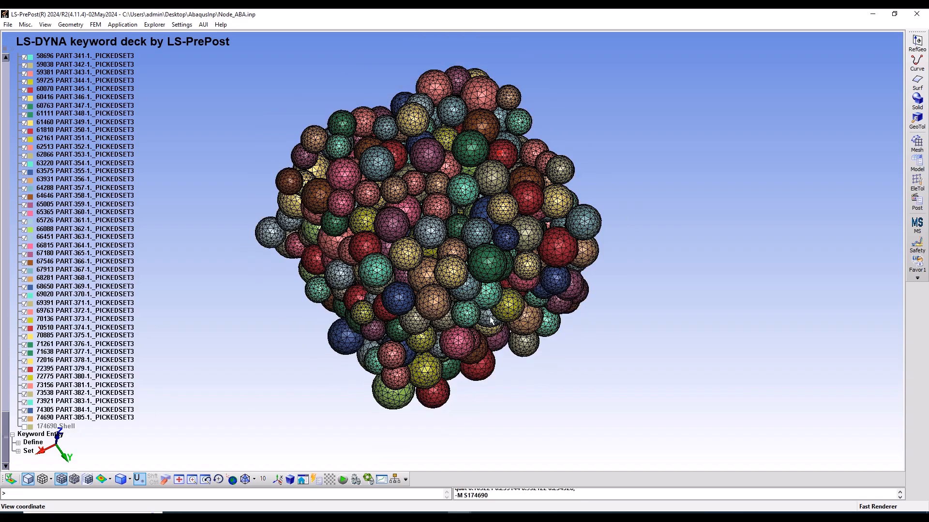
ctrl+drag(489, 319, 530, 269)
ctrl+drag(503, 226, 584, 249)
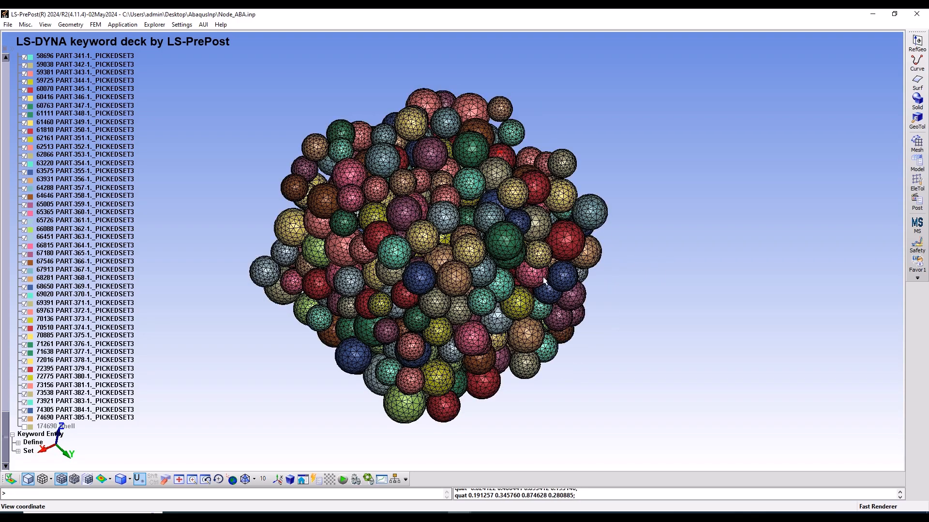
Expand the Set group of the keyword entities and check its categories
click(18, 451)
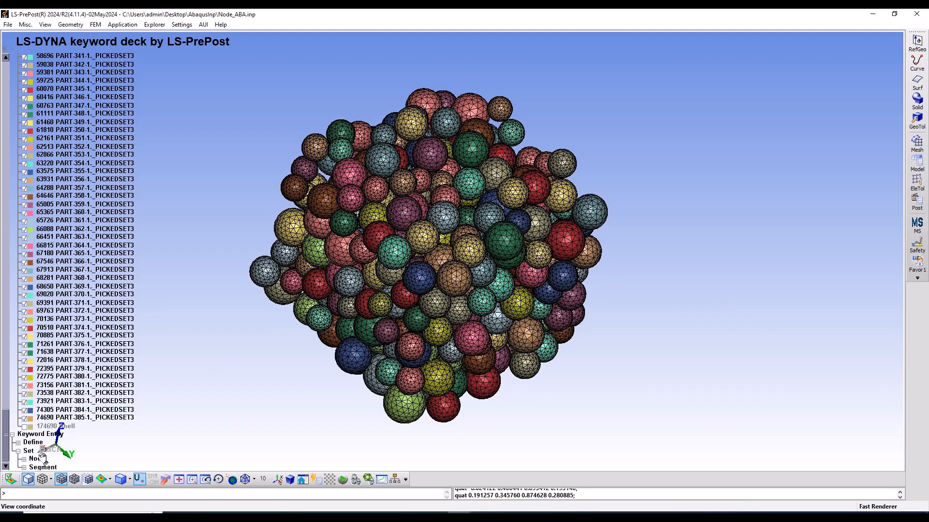
scroll(40, 451, down, 2)
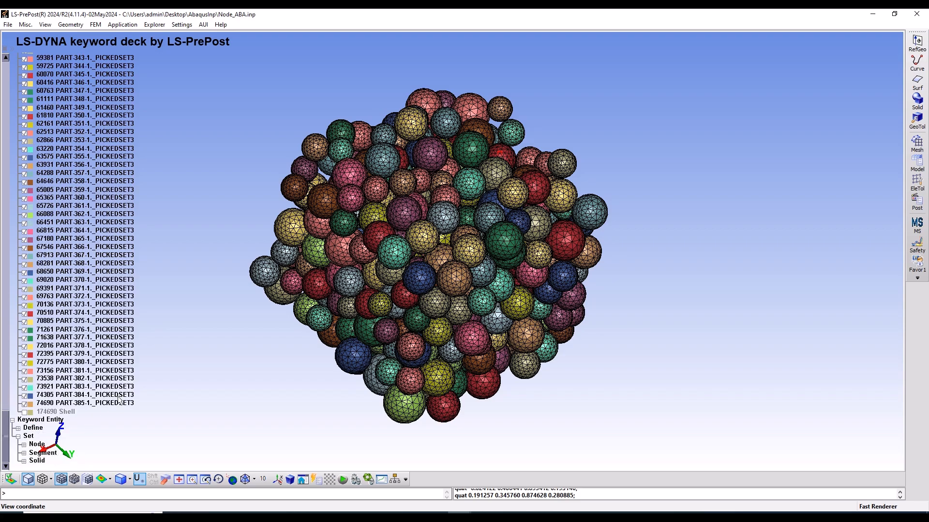
scroll(22, 331, up, 8)
scroll(23, 331, down, 8)
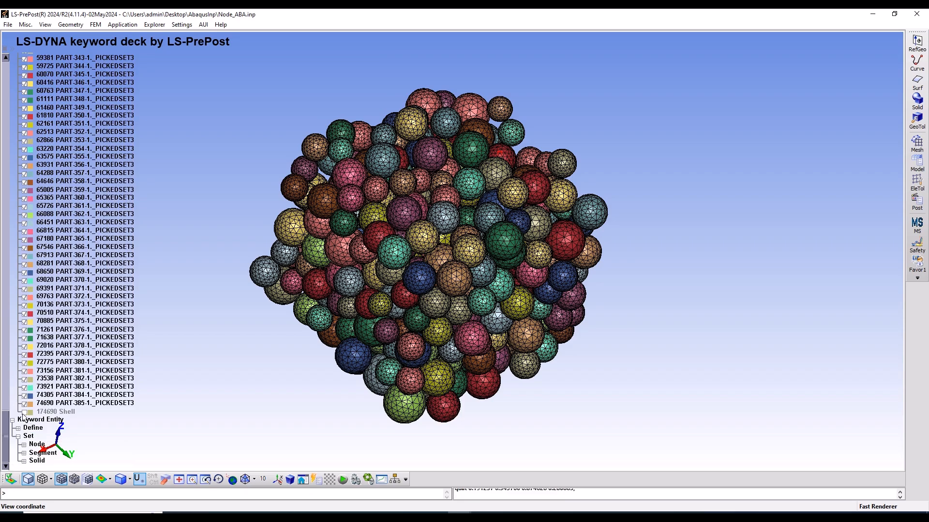
Show the Shell part around the spheres again and return to the start of the parts list
click(24, 413)
drag(3, 423, 3, 49)
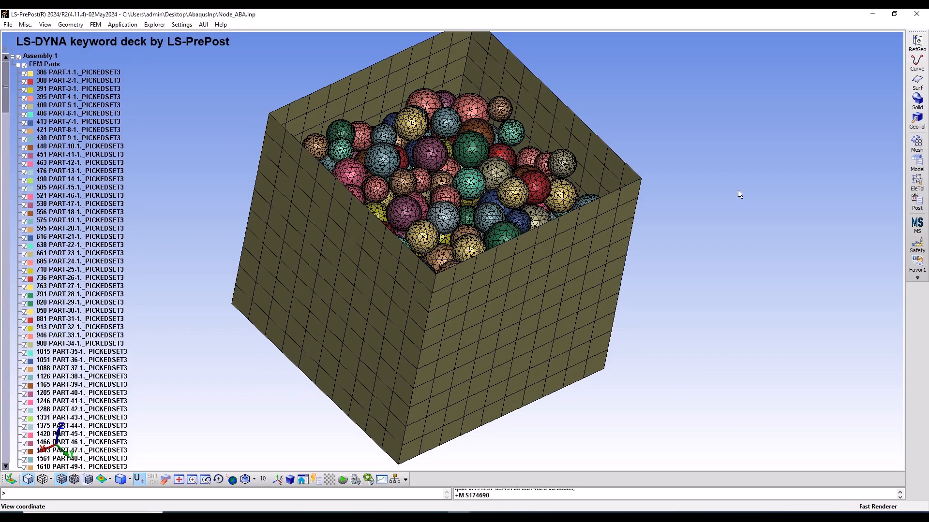
scroll(547, 194, down, 3)
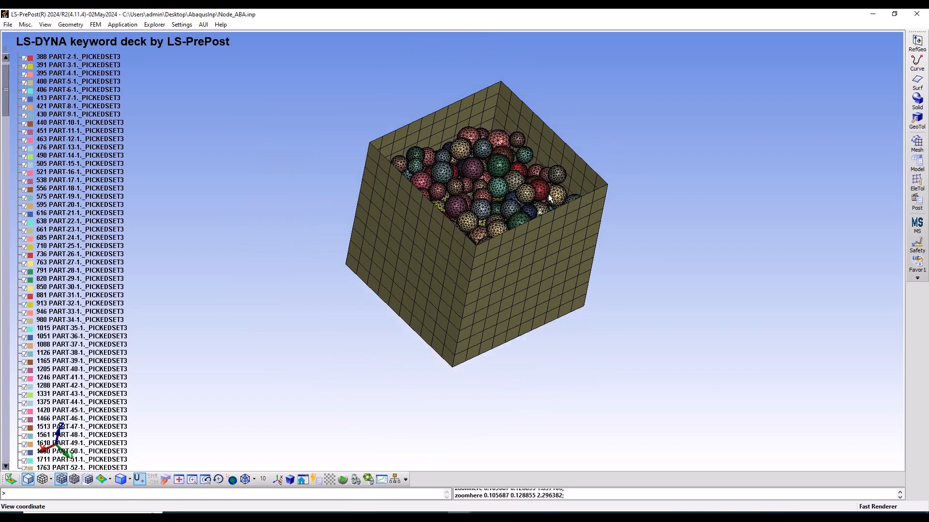
Open the Shape Mesher and set its entity type to 4N Shell
click(917, 144)
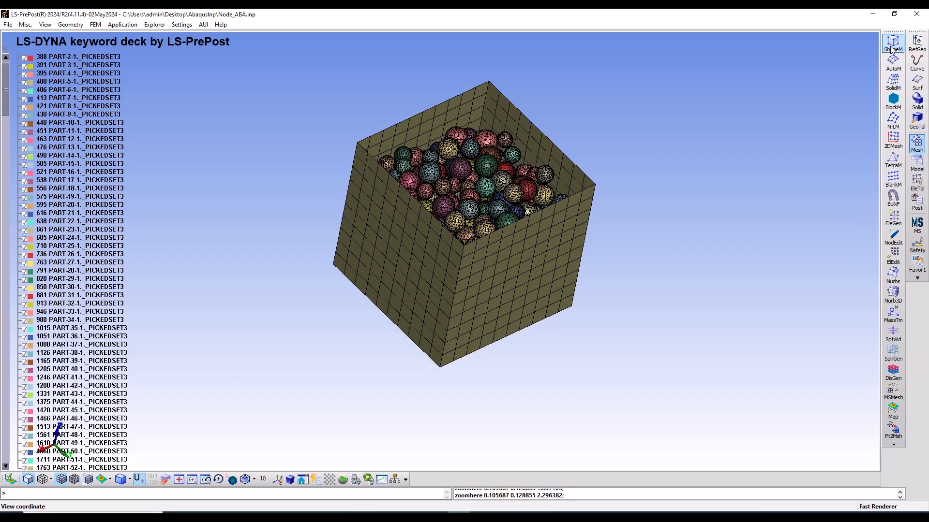
click(728, 152)
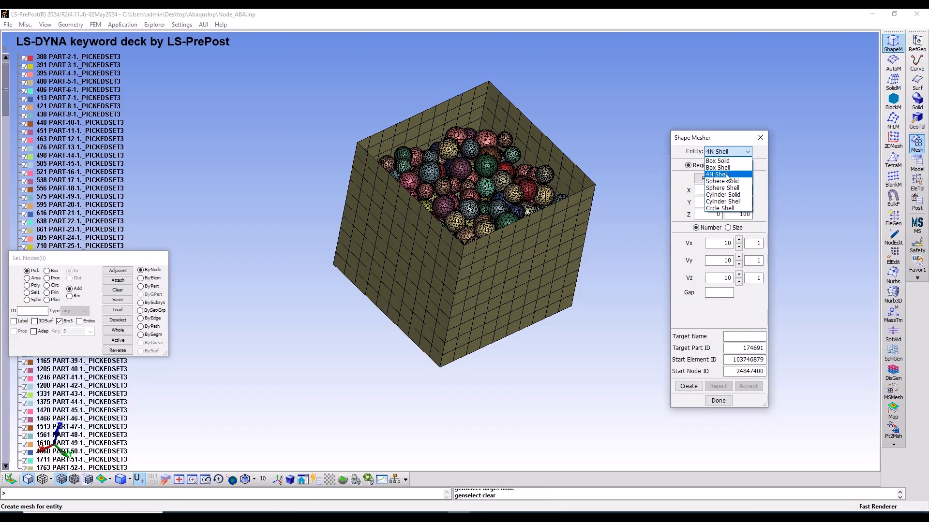
click(730, 179)
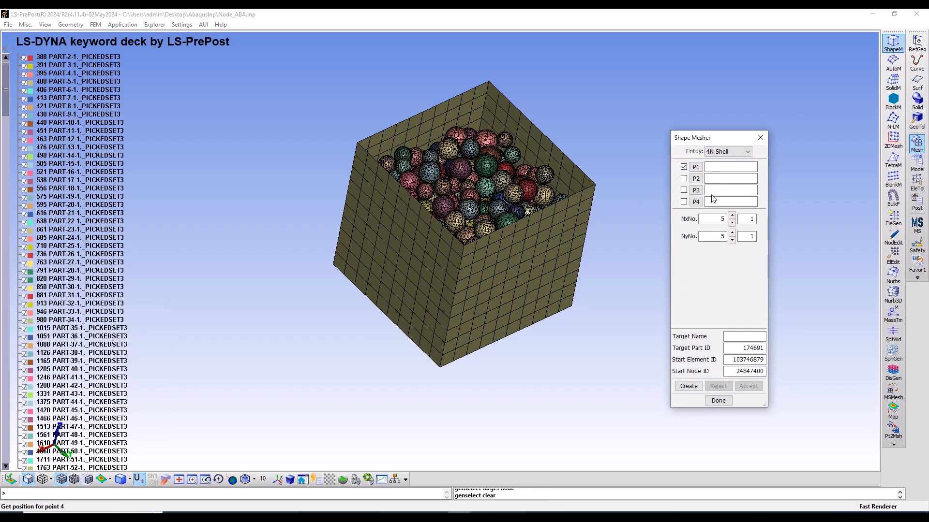
Pick the box's four open-rim corners as P1 (1,0,1), P2 (1,1,1), P3 (0,1,1) and P4 (0,0,1)
click(357, 141)
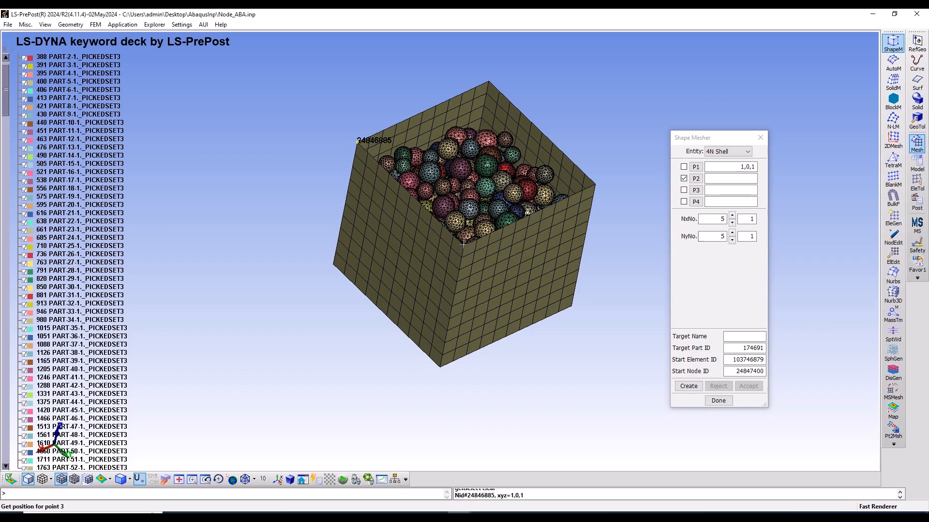
click(464, 245)
click(595, 184)
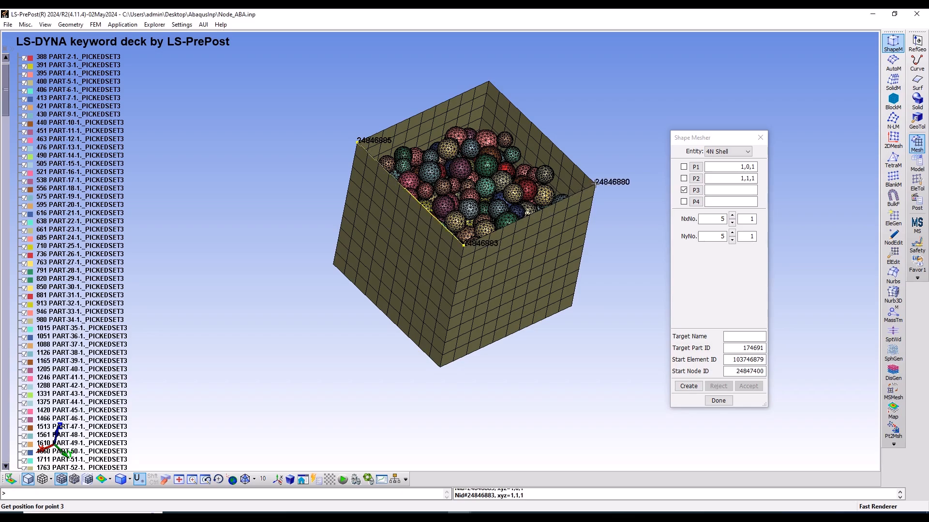
click(489, 81)
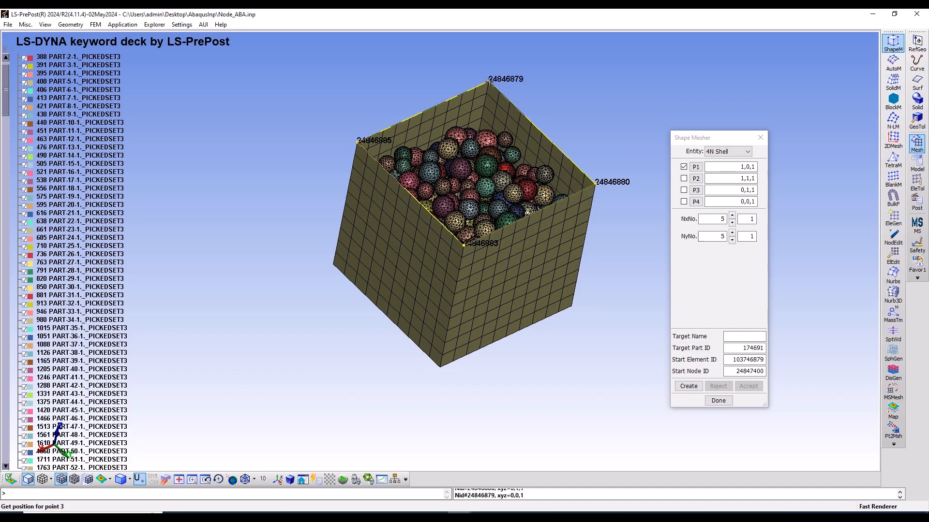
Set the lid mesh to 8 elements along both X and Y
click(732, 216)
click(732, 215)
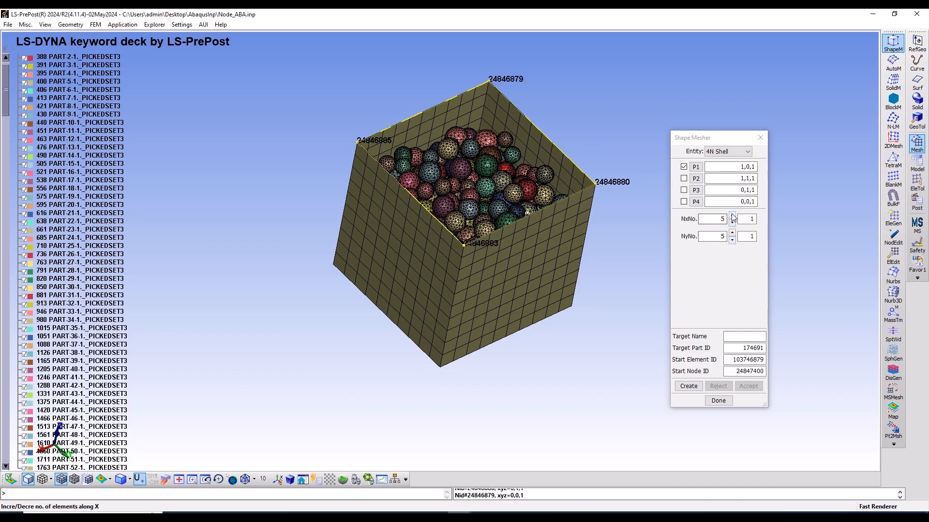
click(733, 216)
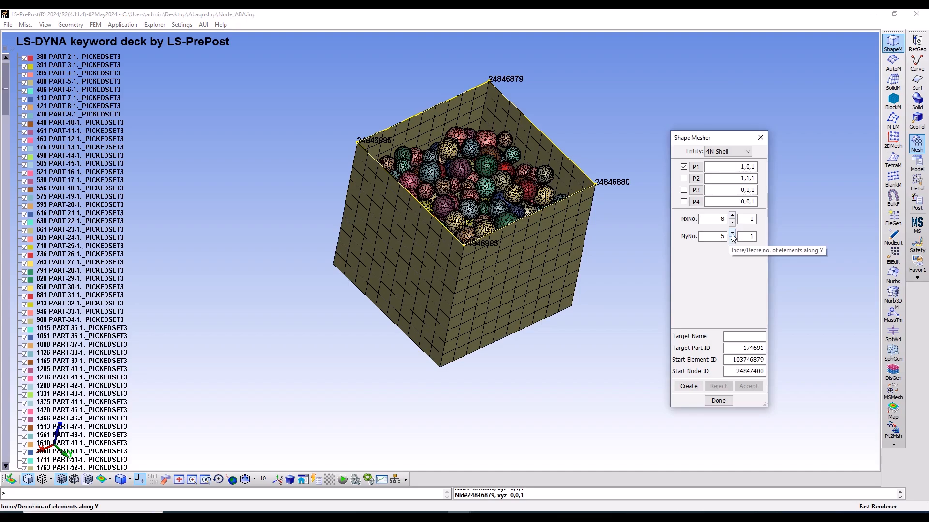
Name the target part Punch with part ID 1, and create and accept the shell mesh over the box opening
click(744, 336)
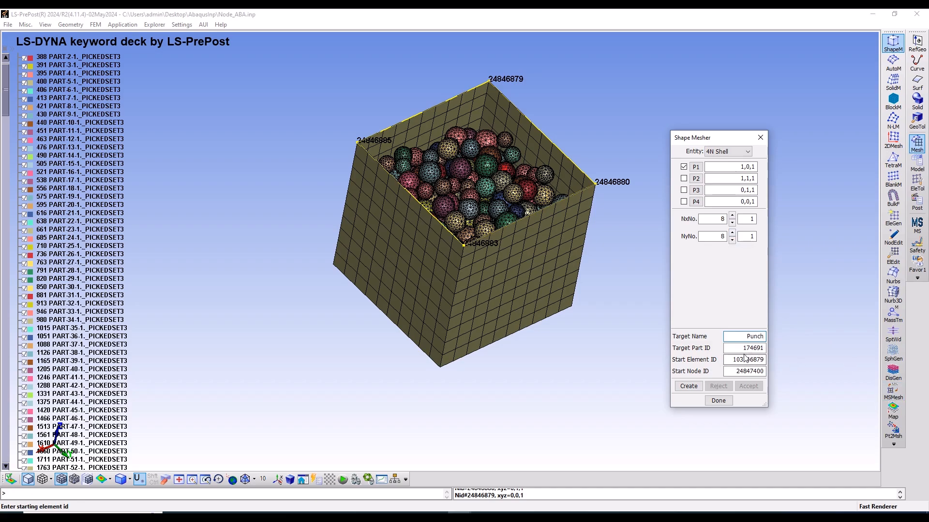
key(Tab)
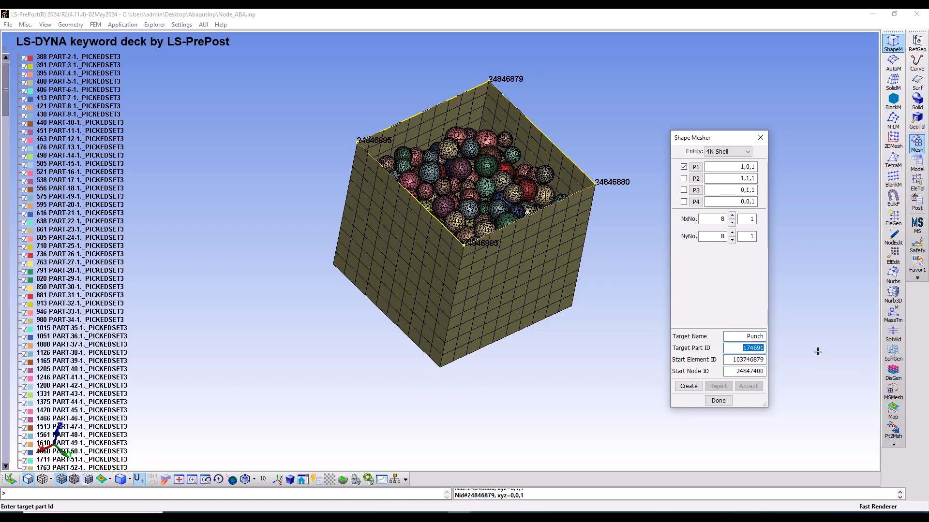
text(1)
click(684, 386)
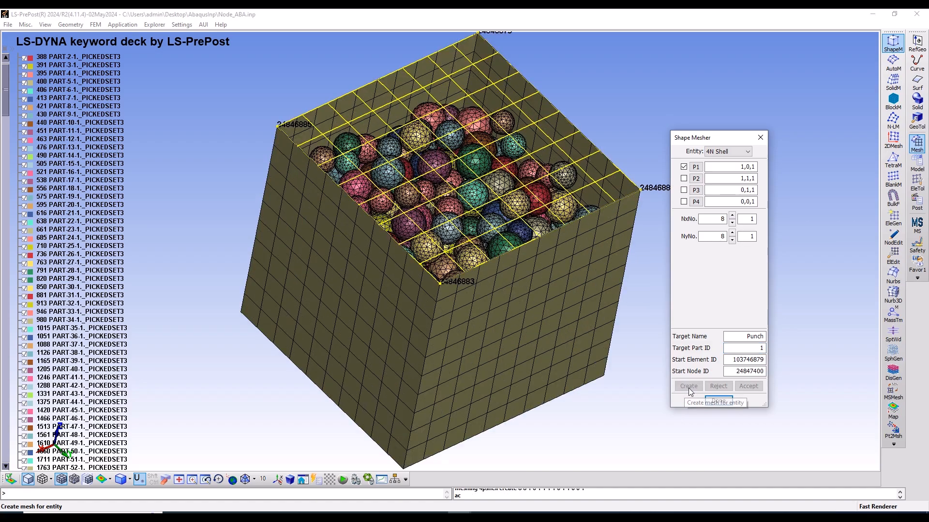
click(748, 386)
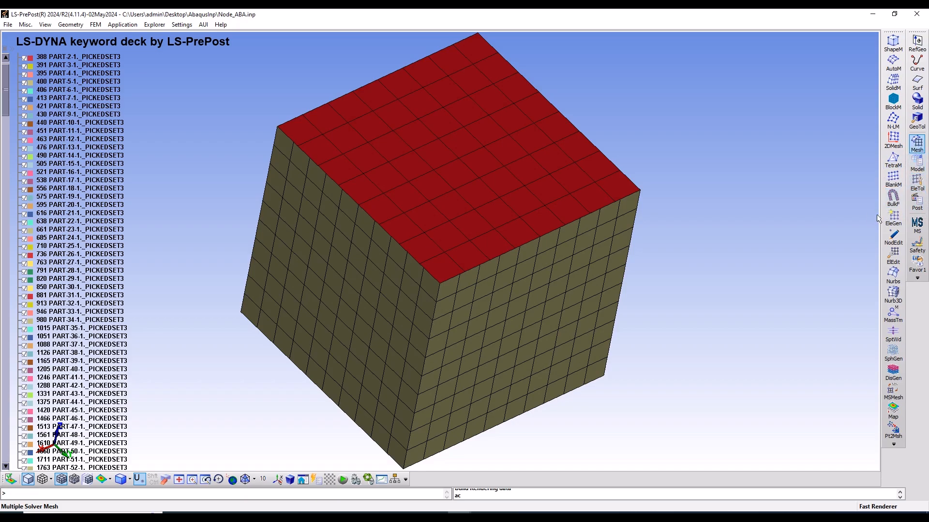
Open the Keyword Manager and review the entries under CONTROL, DATABASE and MAT, leaving all groups collapsed
click(915, 165)
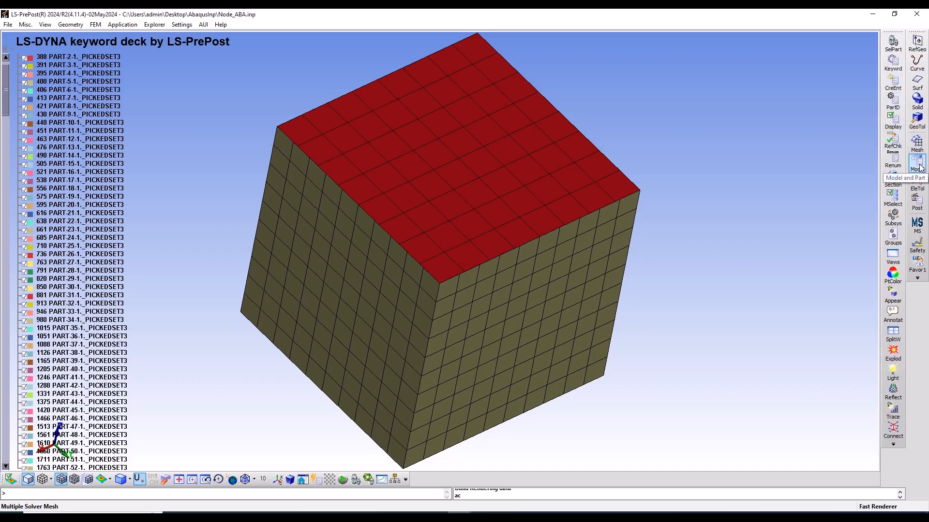
click(893, 62)
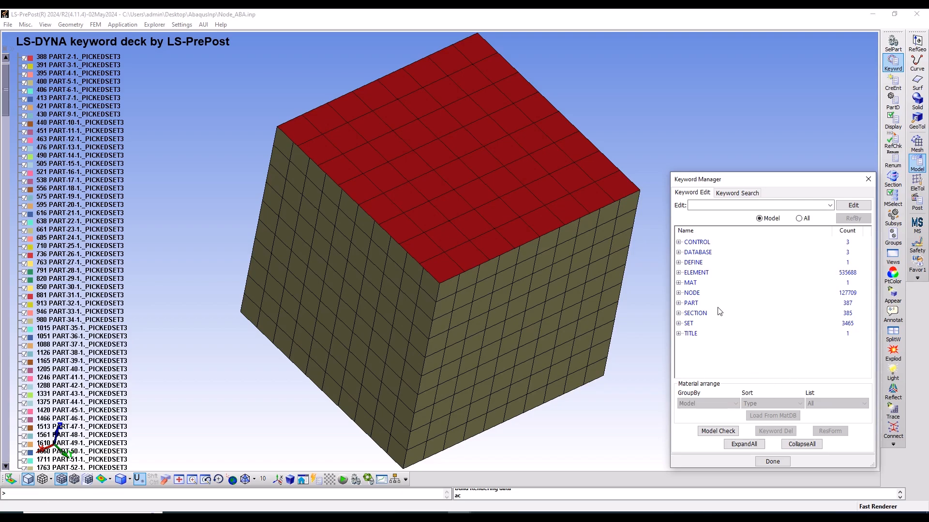
double_click(689, 242)
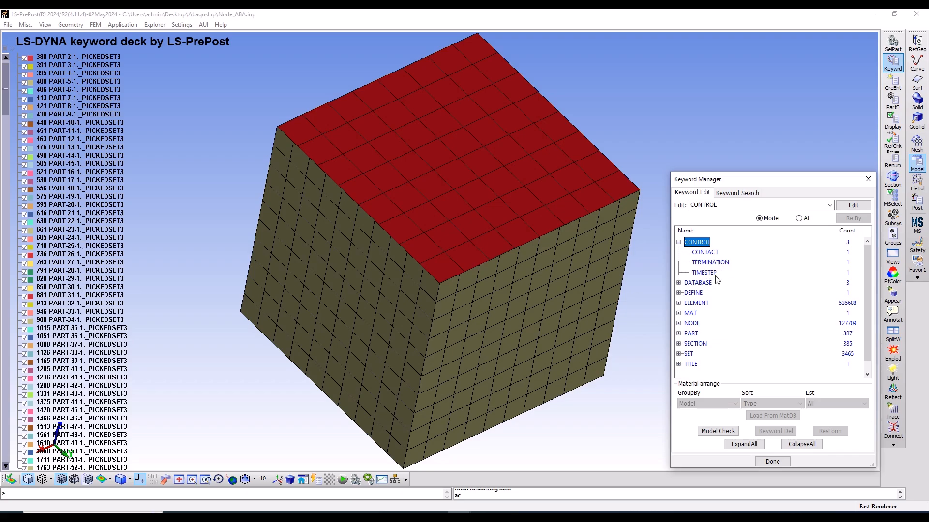
click(678, 283)
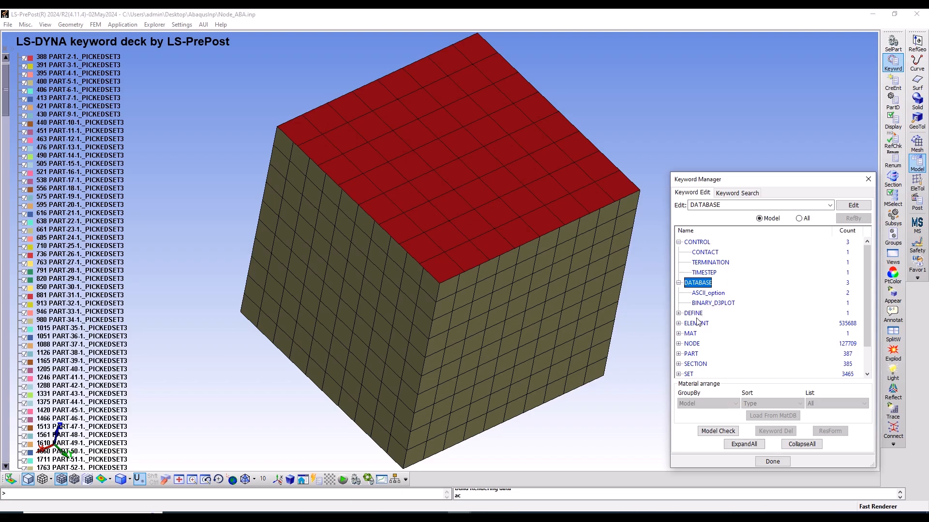
click(679, 333)
scroll(714, 346, down, 1)
scroll(714, 346, down, 1)
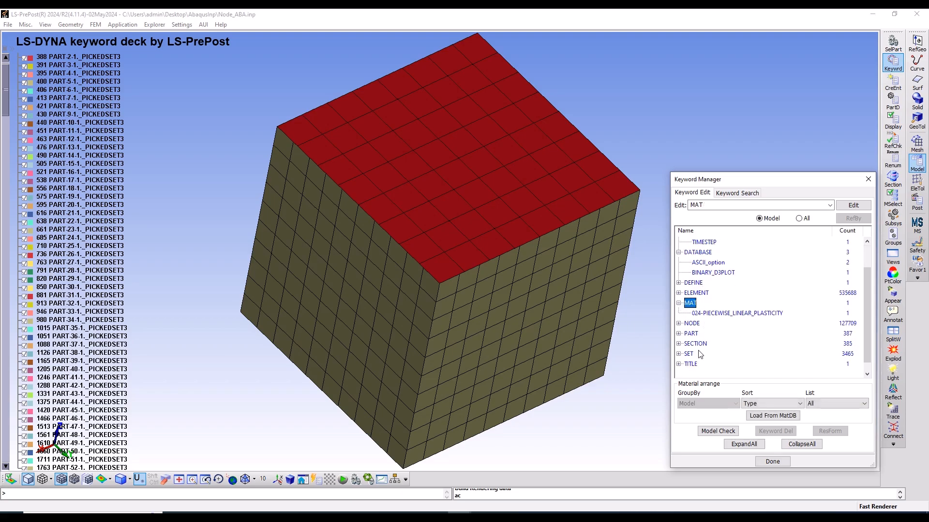
scroll(739, 317, up, 1)
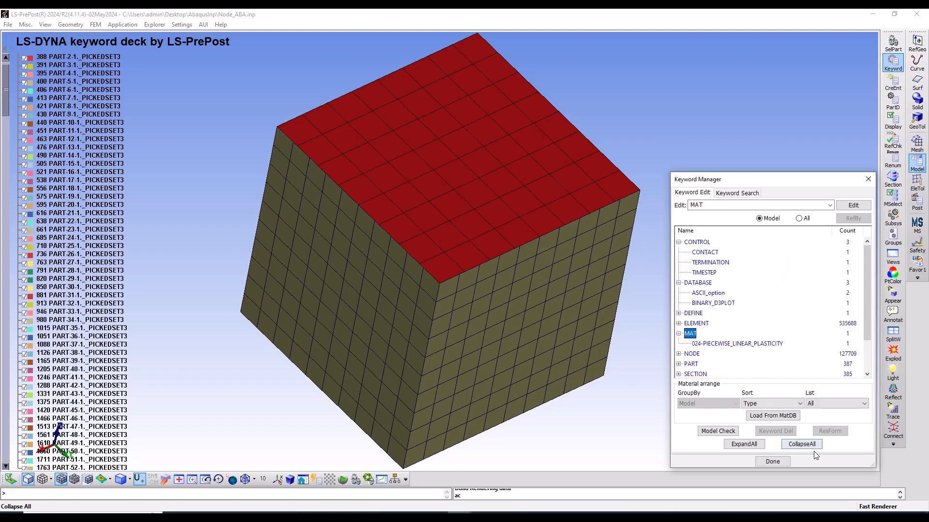
click(802, 444)
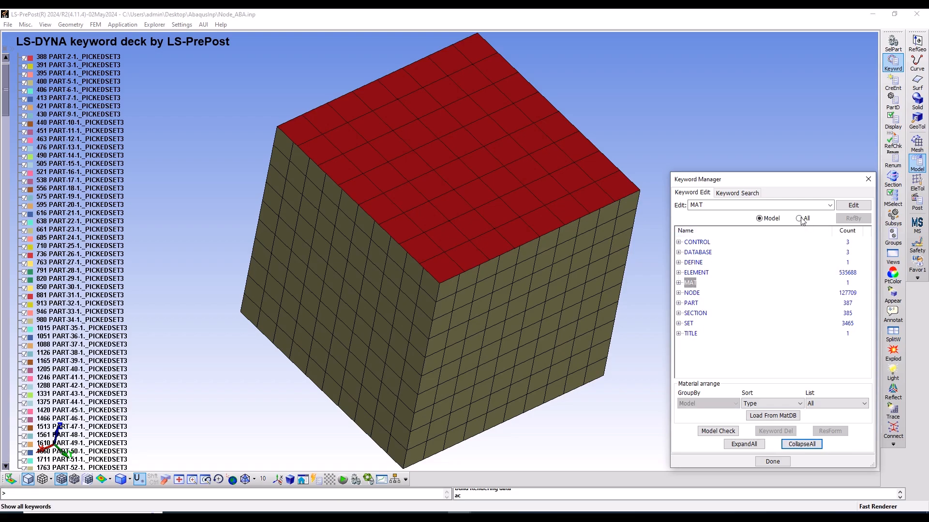
Set ENDTIM to 4 and DTMIN to 1e-10 in the CONTROL_TERMINATION keyword and accept the card
click(678, 241)
double_click(709, 262)
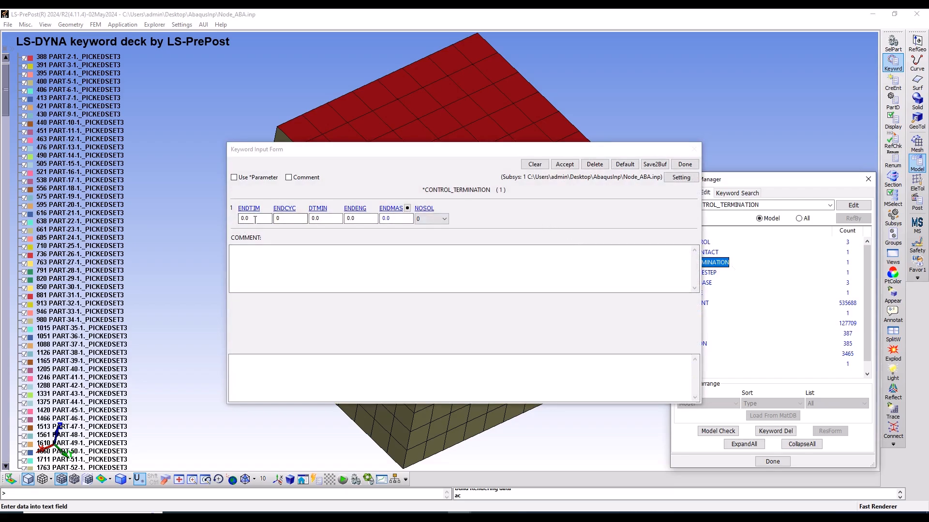
drag(256, 219, 229, 224)
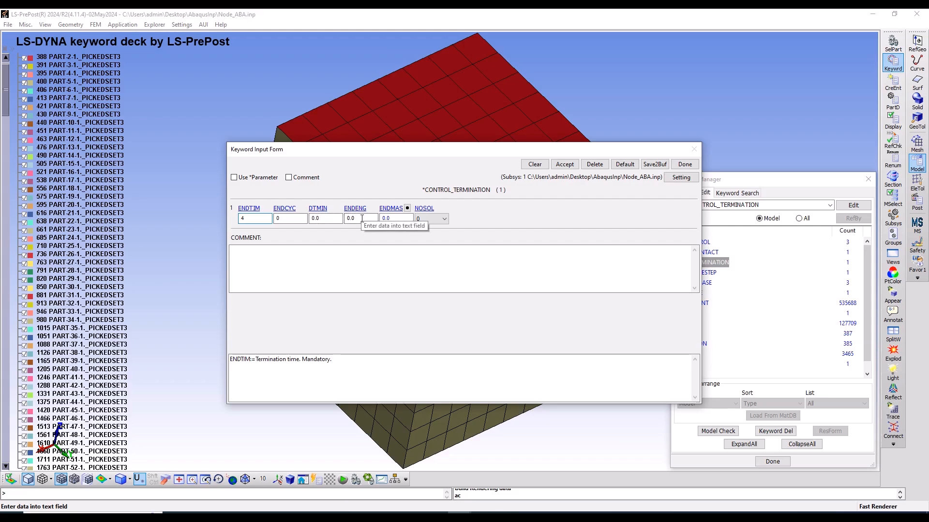
click(339, 219)
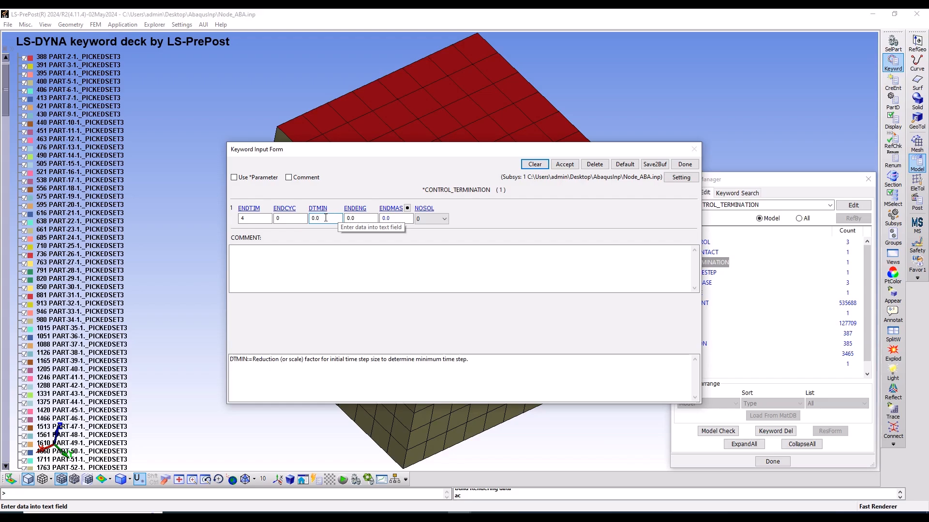
double_click(324, 221)
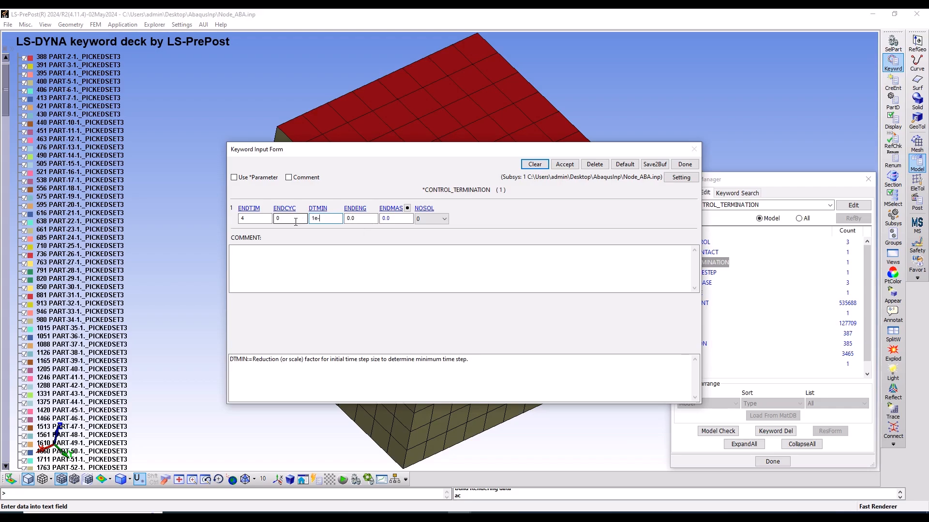
click(564, 165)
click(688, 166)
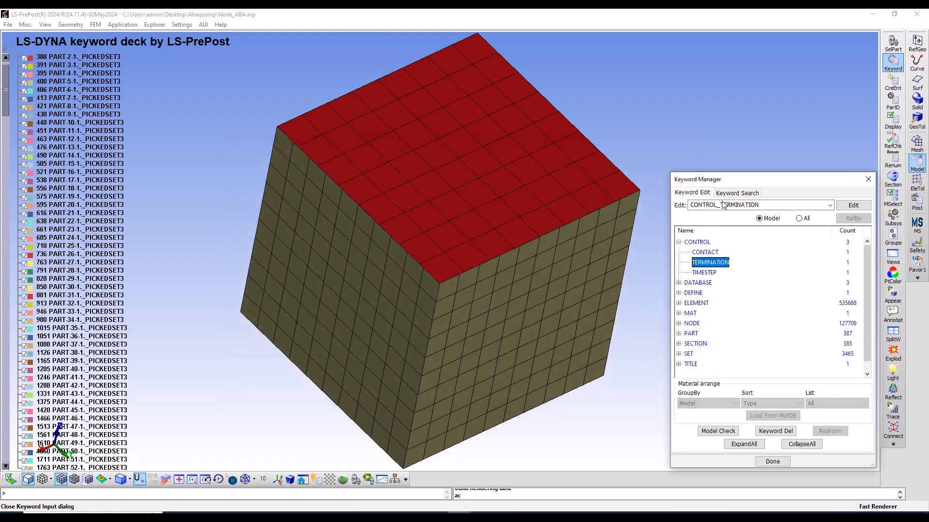
Set DTINIT to 0.1 and DT2MS to 1e-3 in the CONTROL_TIMESTEP keyword and accept the card
double_click(705, 273)
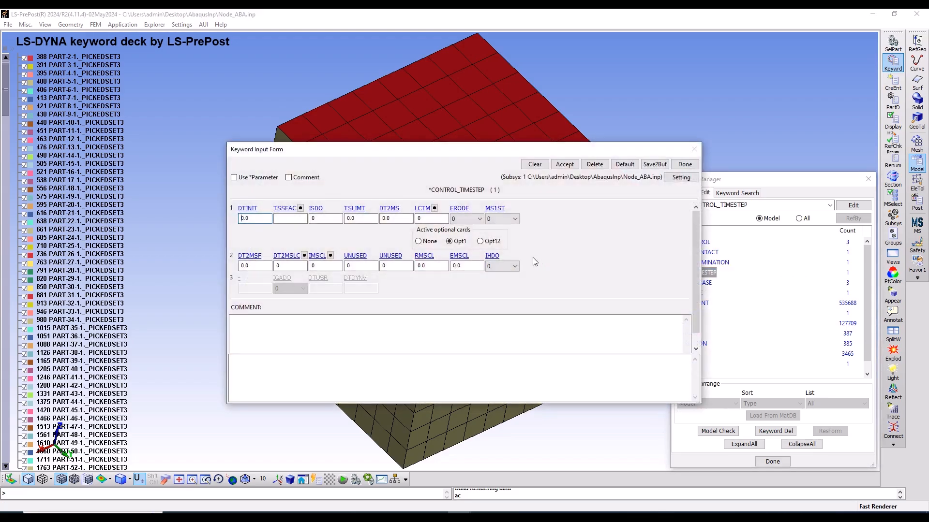
drag(255, 218, 224, 221)
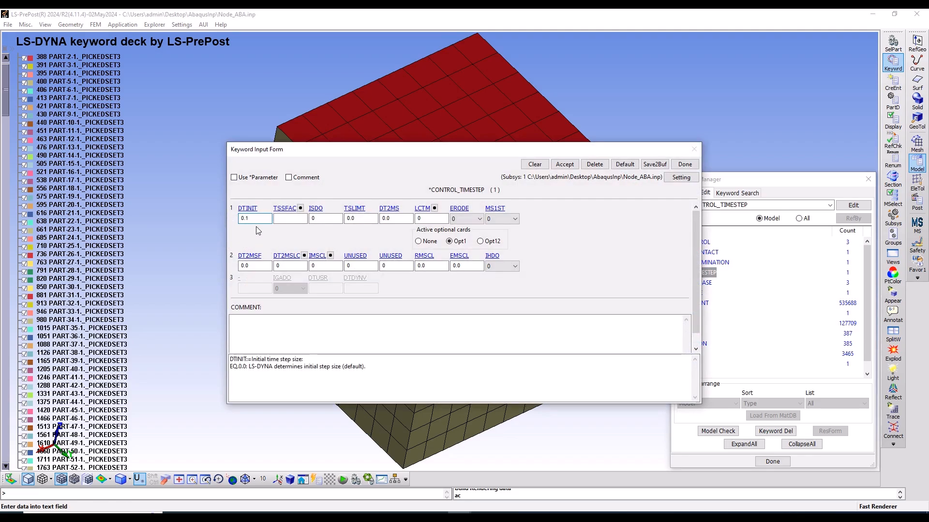
drag(390, 218, 378, 220)
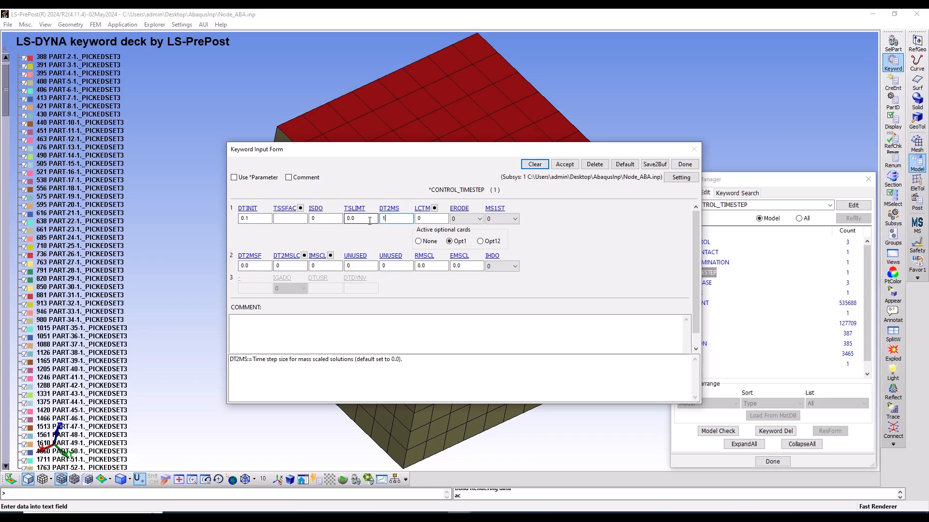
text(3)
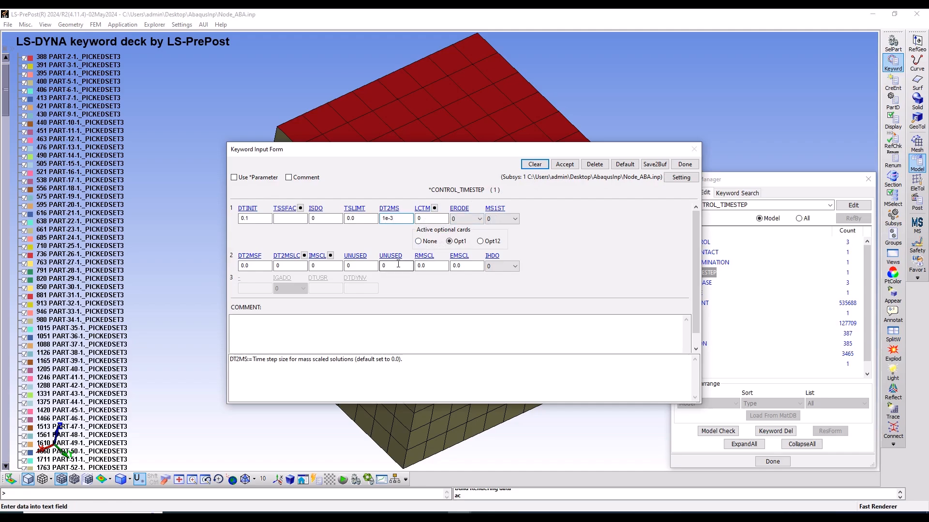
click(564, 165)
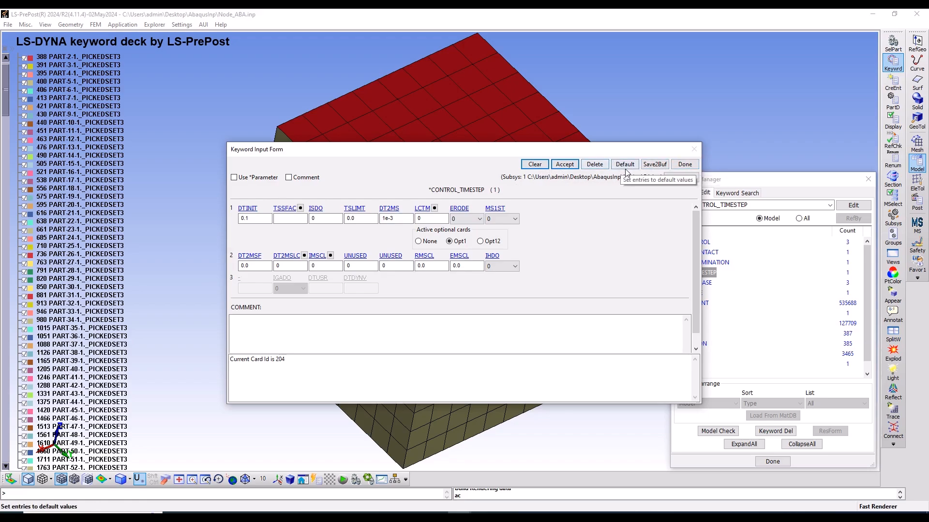
click(684, 165)
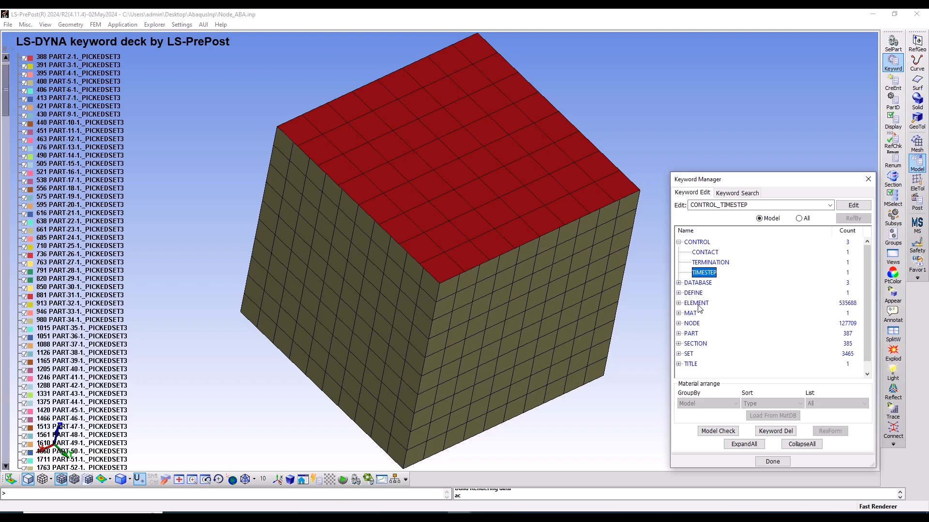
Open the DEFINE_CURVE keyword and examine the data points of the SILICONE STEEL curve
click(679, 293)
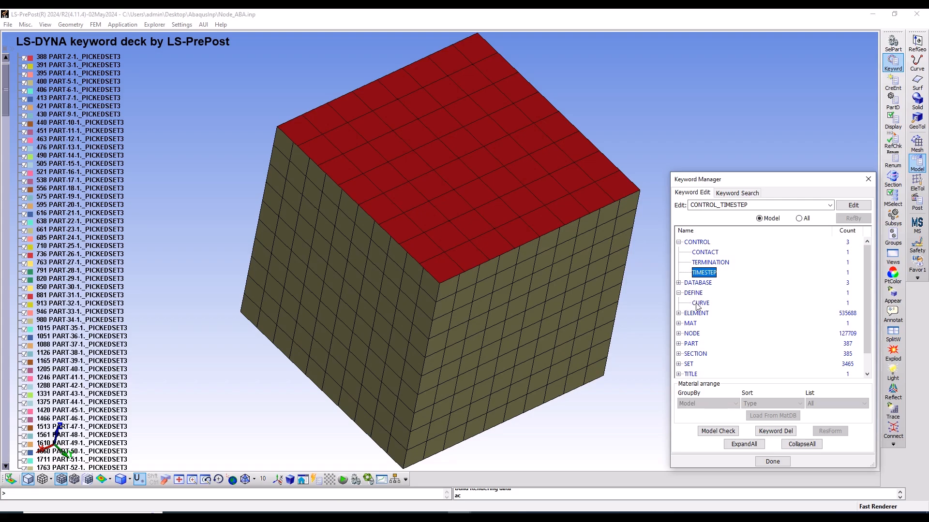
double_click(701, 303)
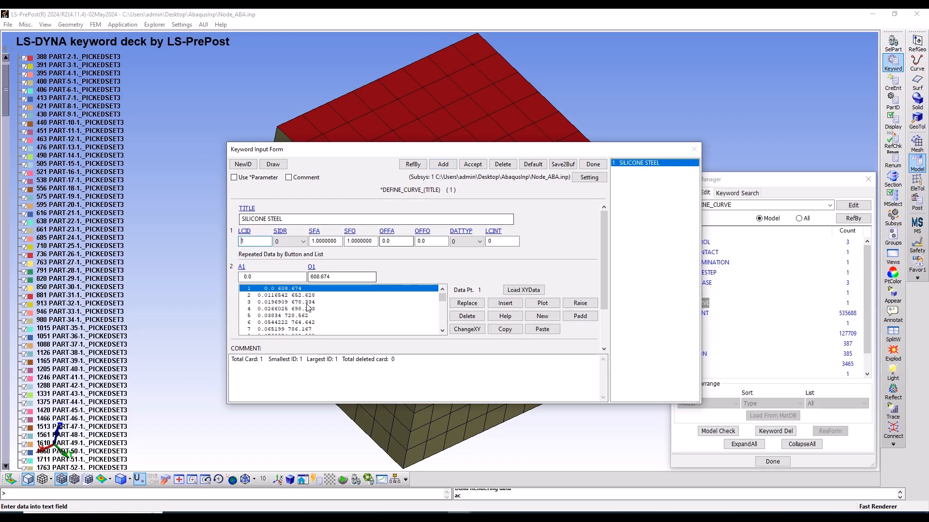
scroll(303, 299, down, 10)
scroll(302, 299, down, 7)
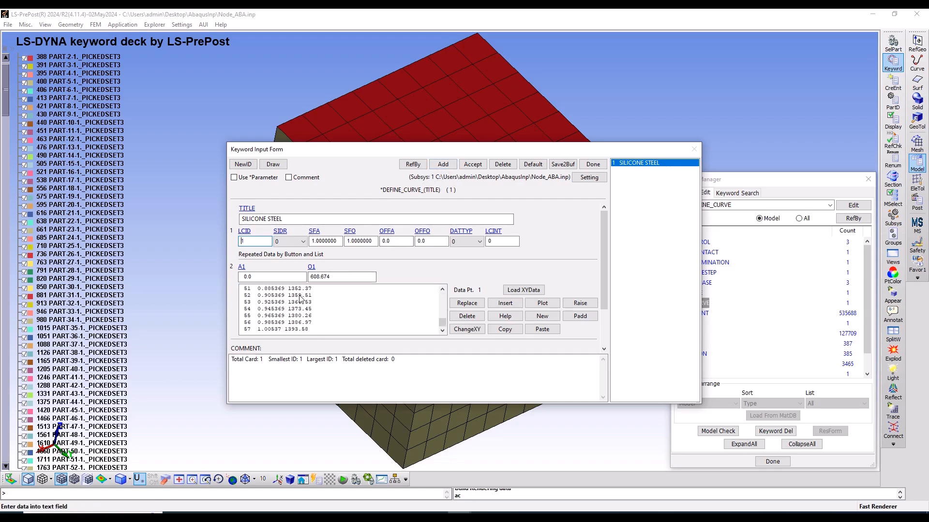
scroll(298, 299, up, 11)
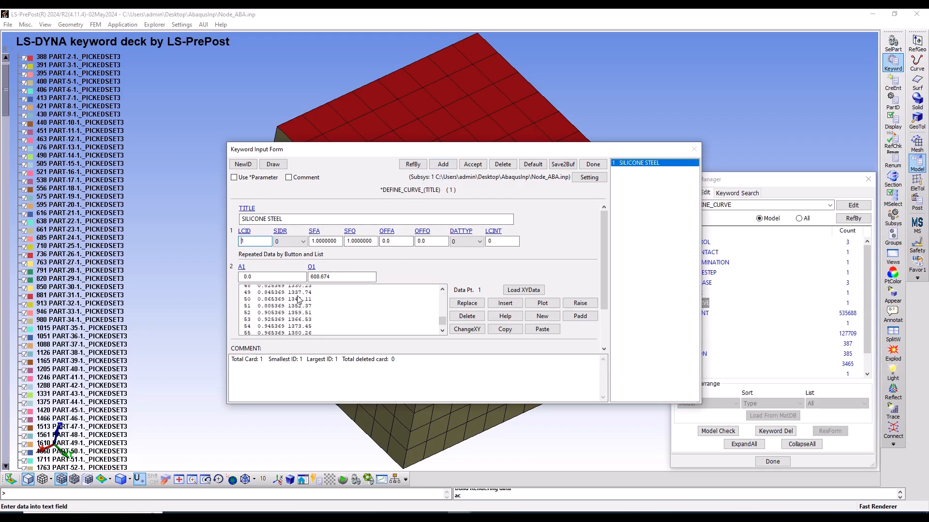
scroll(297, 300, up, 6)
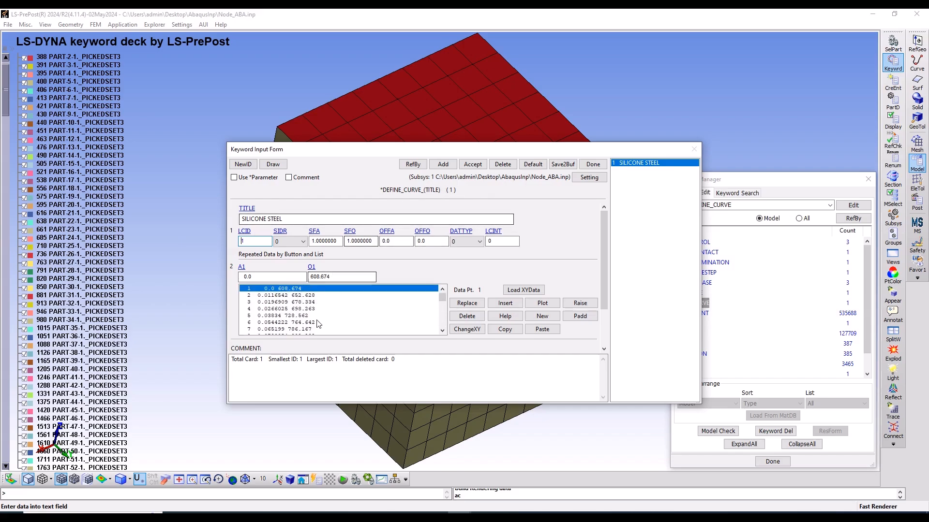
Add a new curve titled AMP with SIDR 0 and insert its first data point at 0, 0
click(442, 165)
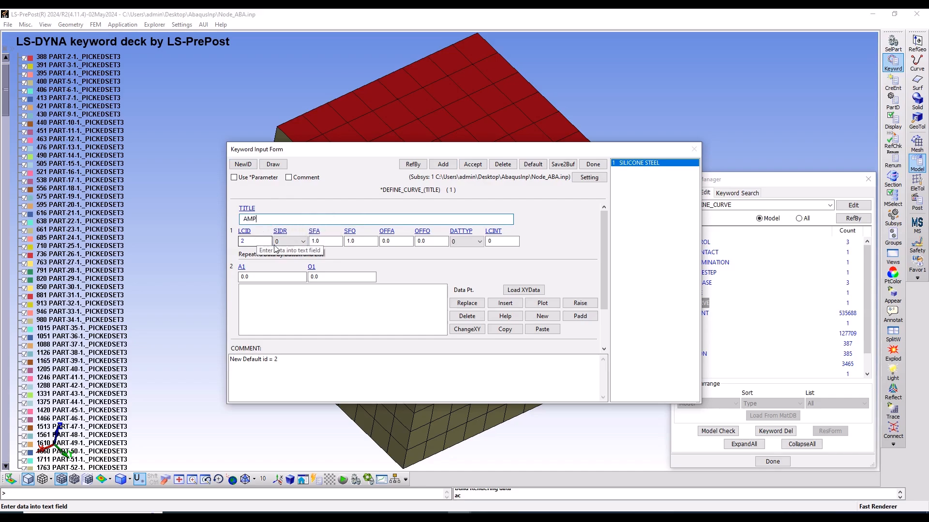
click(304, 242)
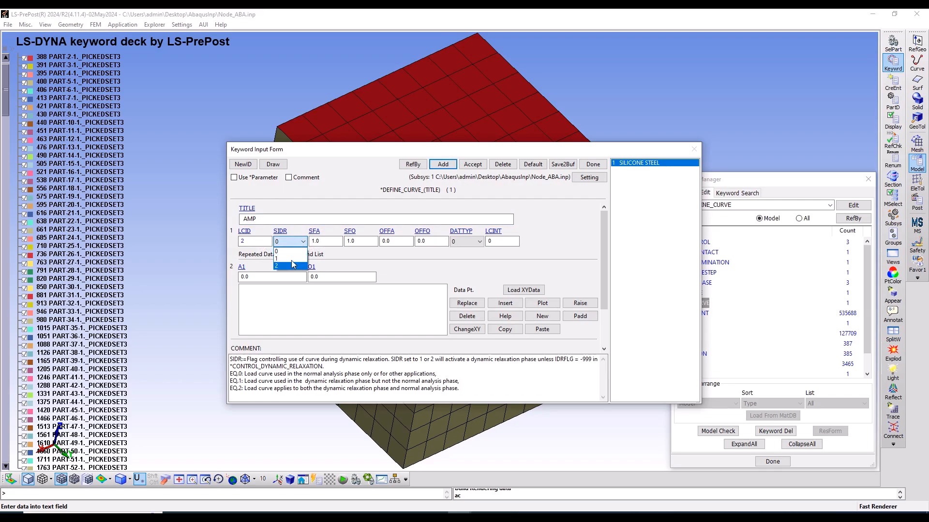
click(292, 251)
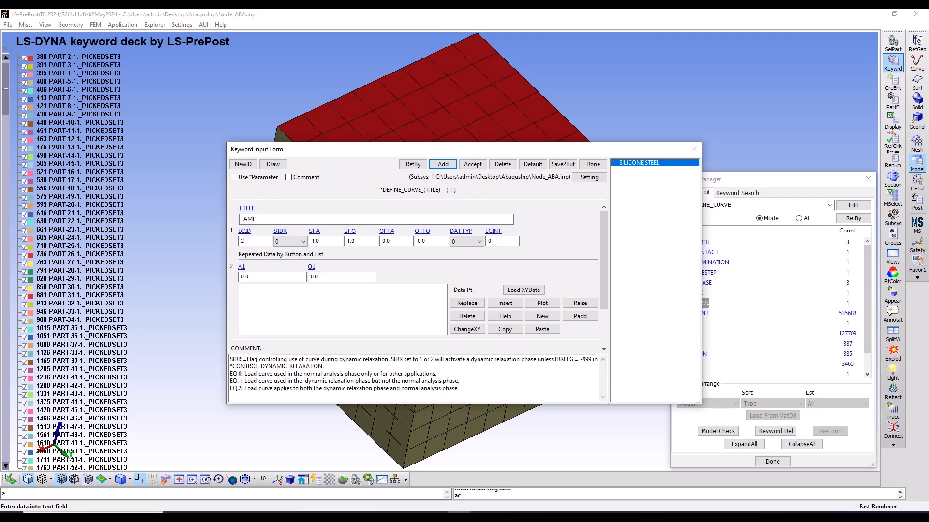
click(265, 276)
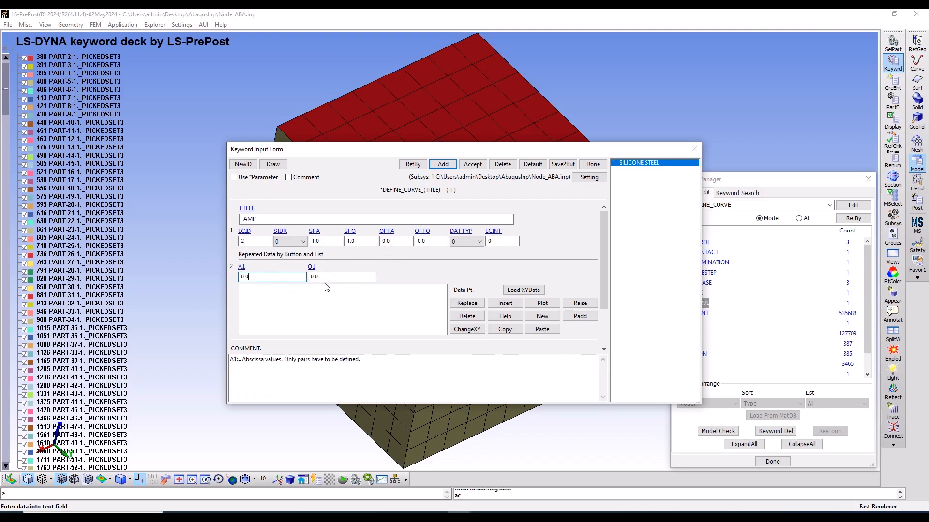
click(511, 307)
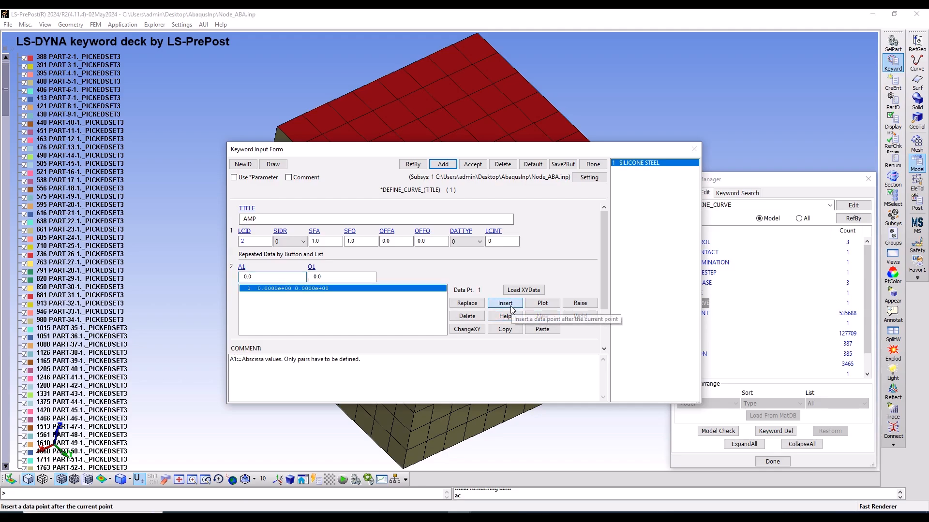
Insert a second data point in the AMP curve with abscissa 4 and ordinate 0.625
click(259, 276)
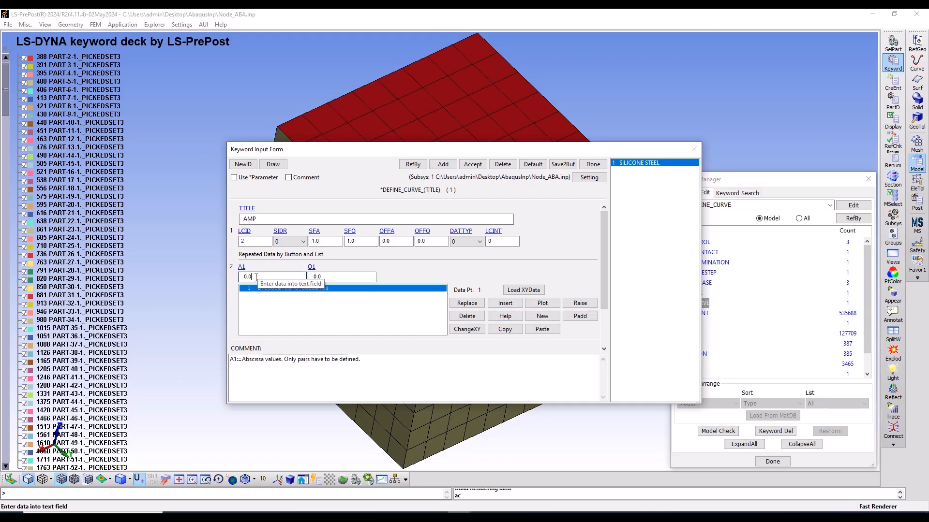
key(BackSpace)
key(BackSpace)
key(BackSpace)
text(4)
click(329, 277)
drag(329, 277, 293, 287)
text(0.62)
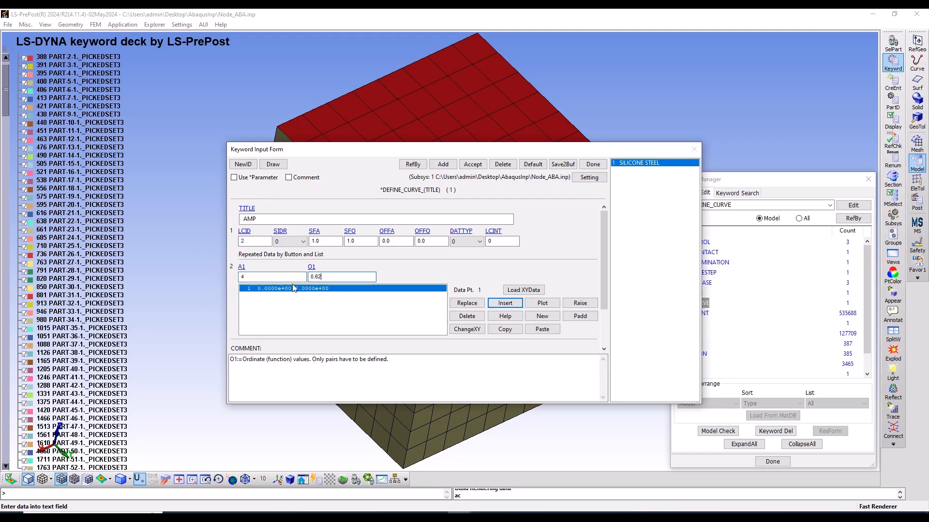
text(5)
click(505, 303)
Insert a third AMP data point at 4.1, 0.625, then accept the curve and close the form
click(269, 277)
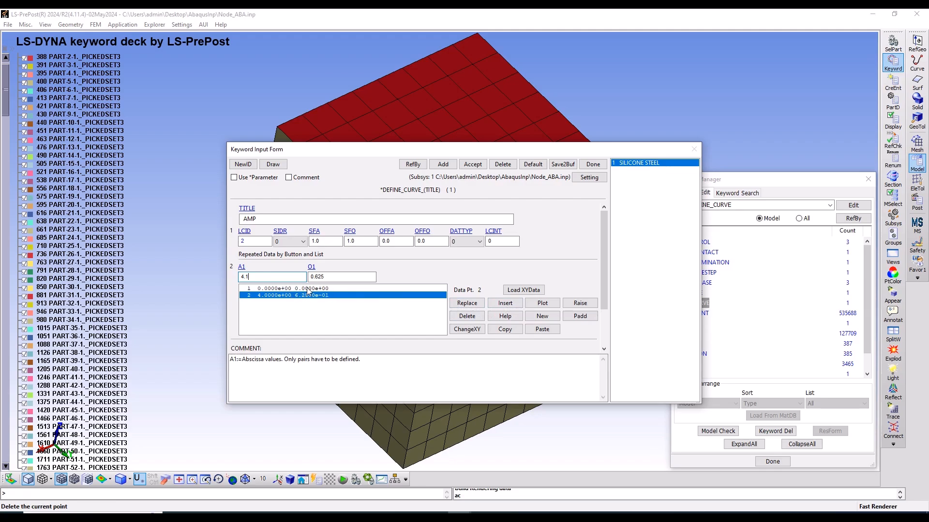
key(Tab)
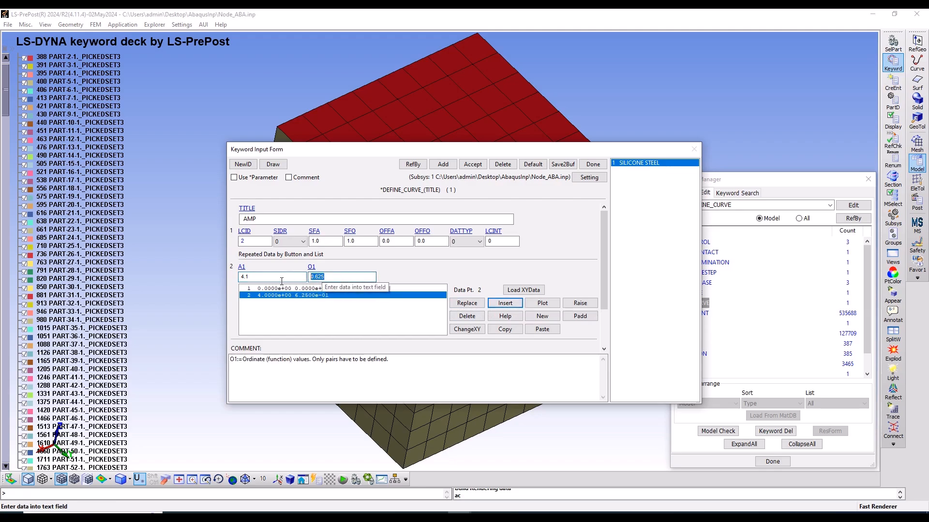
click(515, 307)
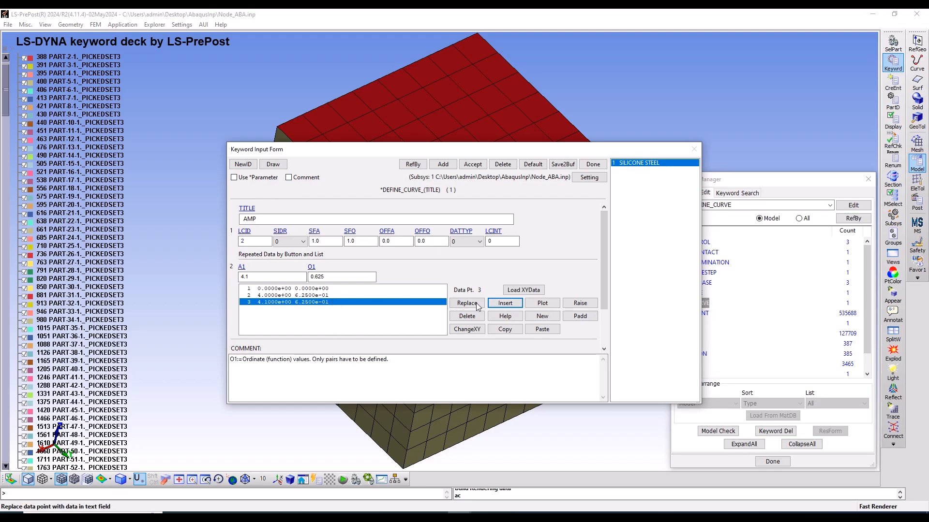
click(473, 164)
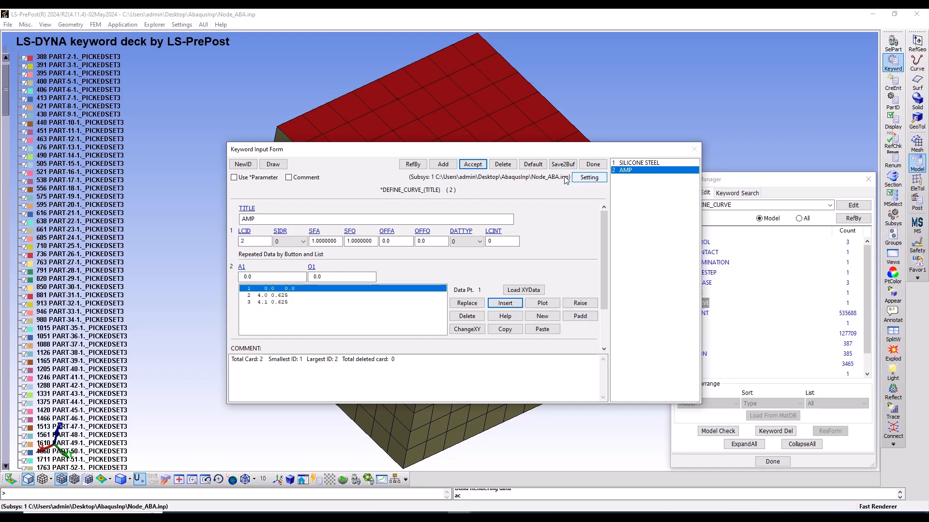
click(594, 164)
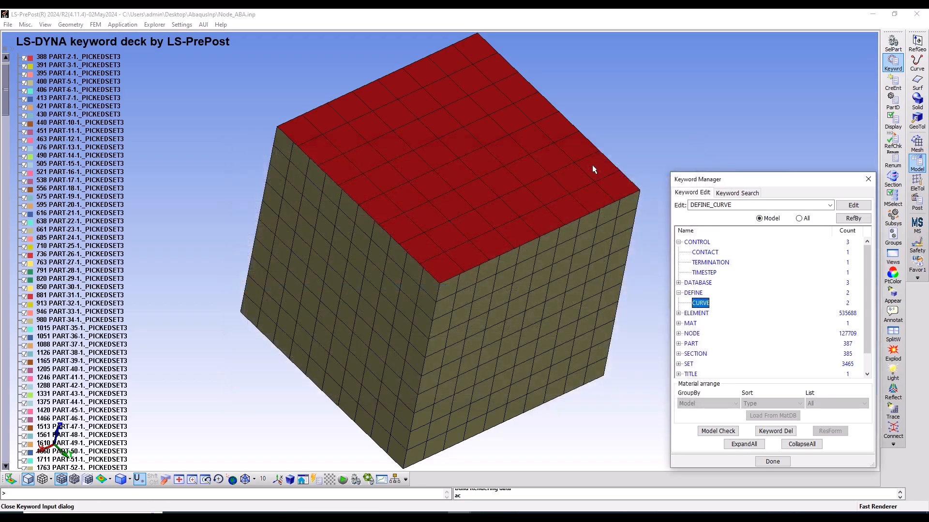
Reopen the DEFINE_CURVE keyword and plot the AMP curve to check its shape, then close the plot and form
double_click(700, 303)
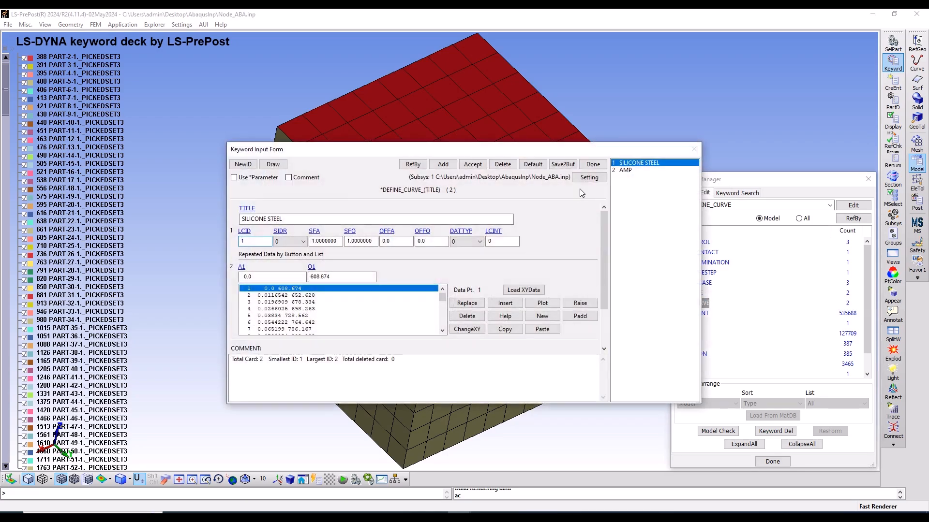
click(622, 171)
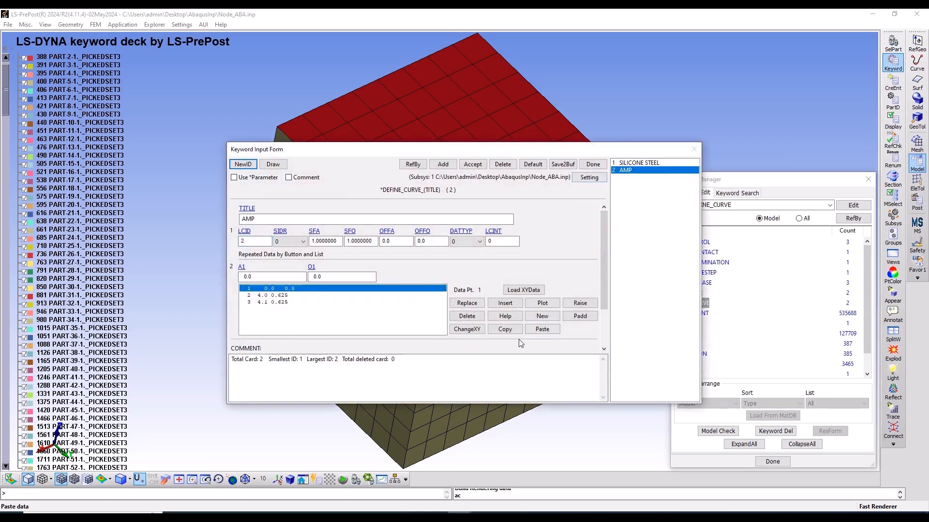
click(542, 303)
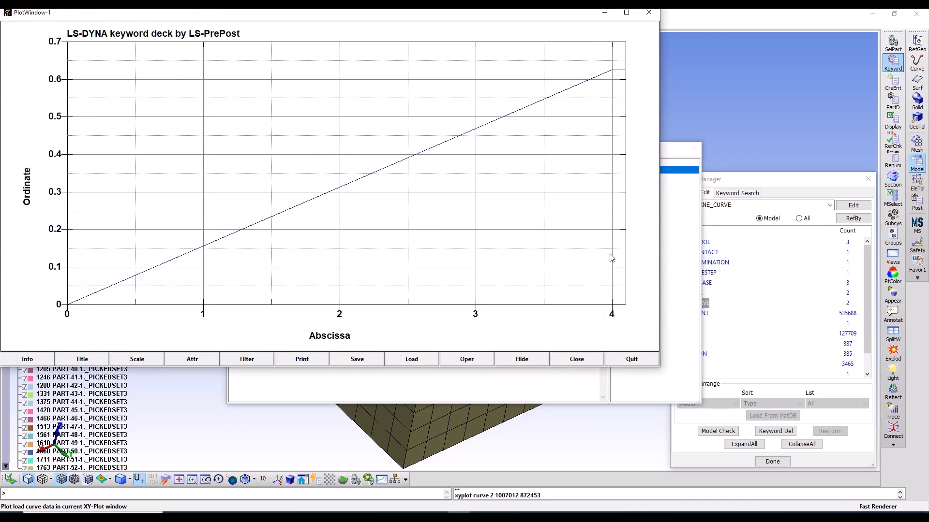
click(627, 359)
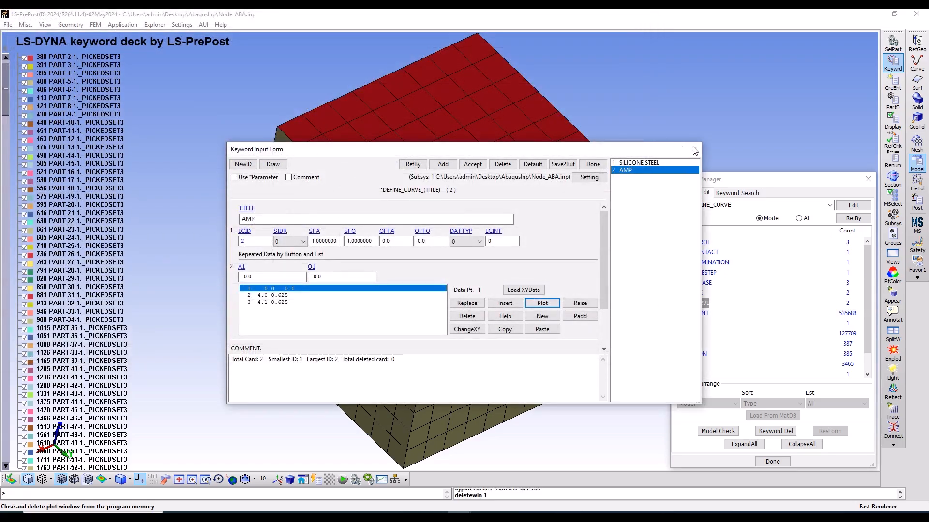
click(472, 164)
click(593, 164)
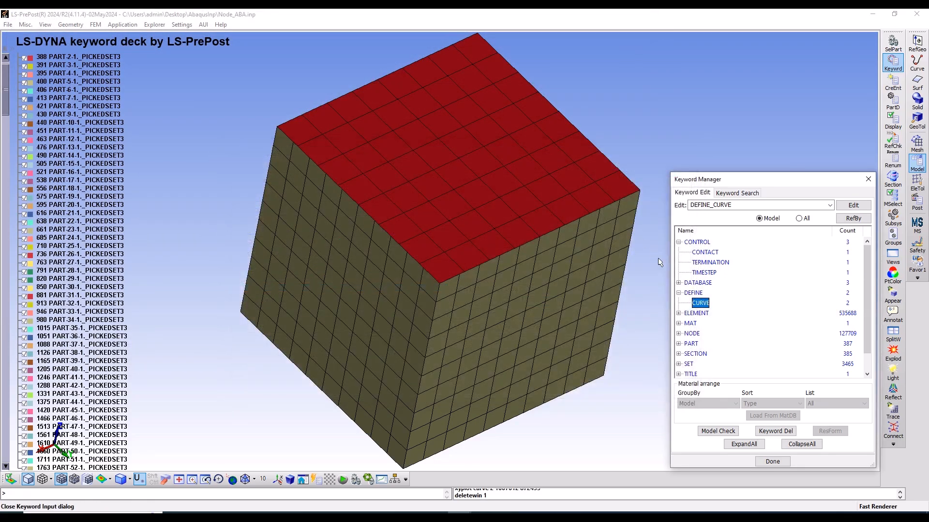
Open the 020-RIGID material keyword from the MAT group in the list of all available keywords
click(680, 294)
click(679, 293)
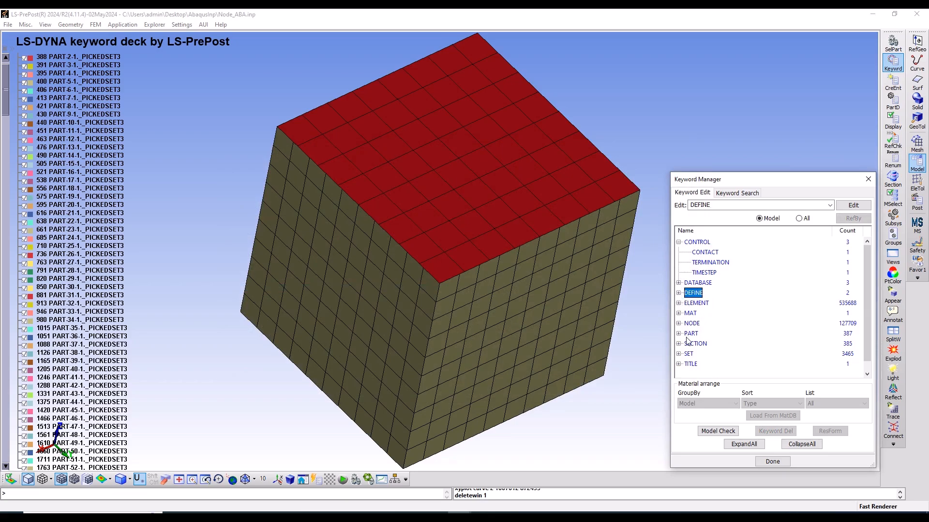
click(679, 313)
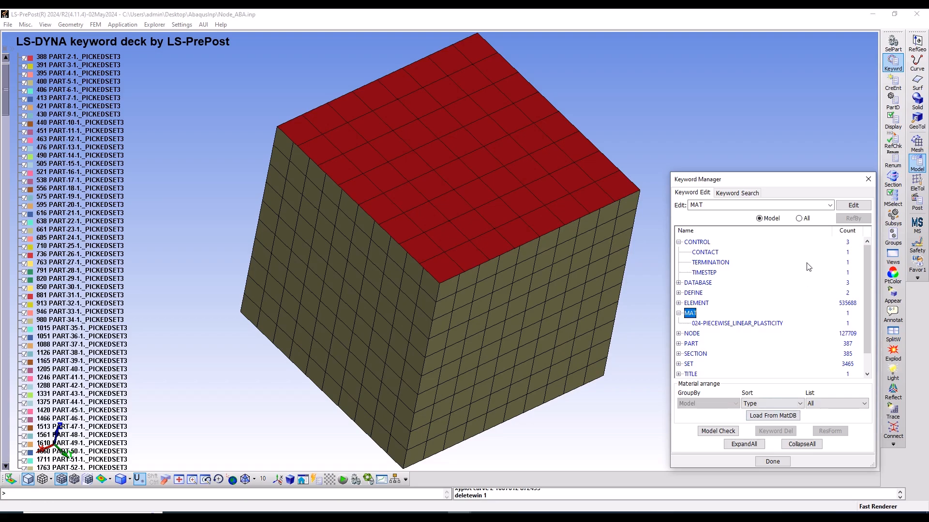
click(805, 219)
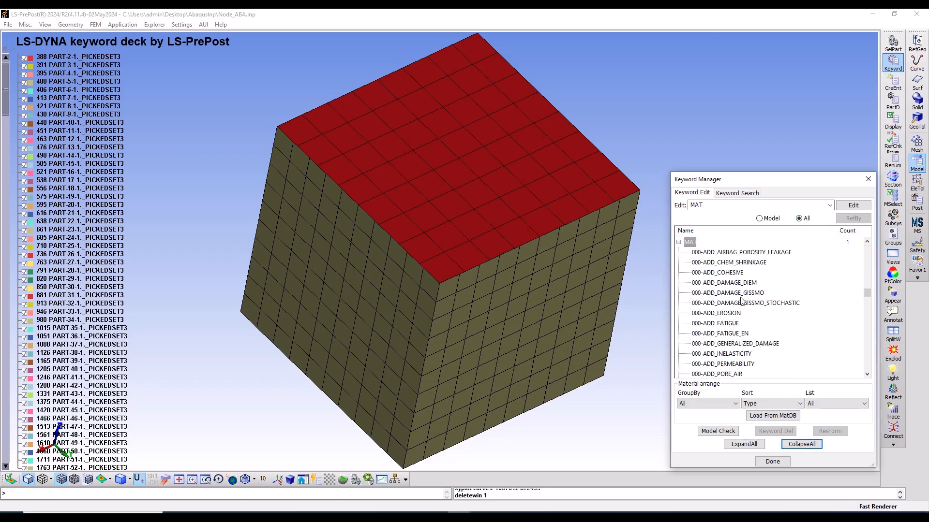
scroll(741, 300, down, 2)
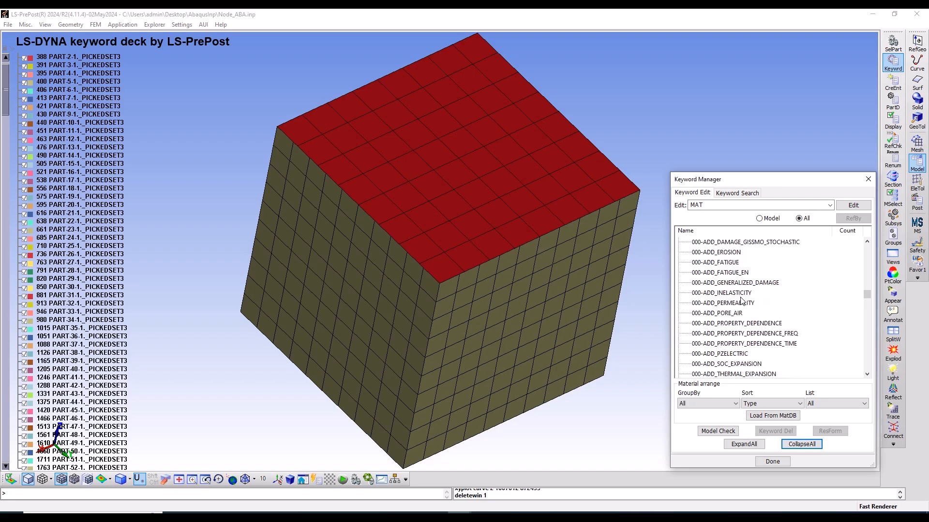
scroll(741, 300, down, 3)
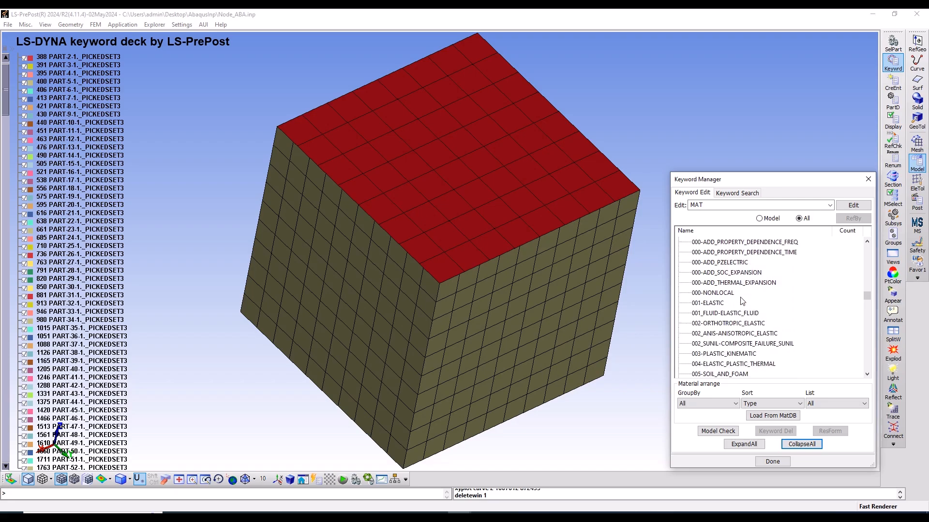
scroll(735, 313, down, 2)
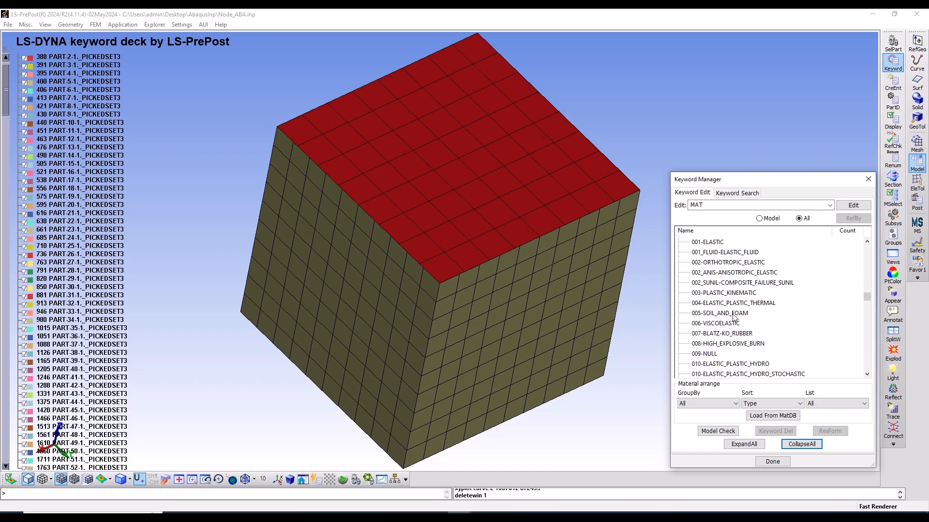
scroll(733, 317, up, 7)
scroll(734, 317, down, 3)
scroll(734, 317, down, 12)
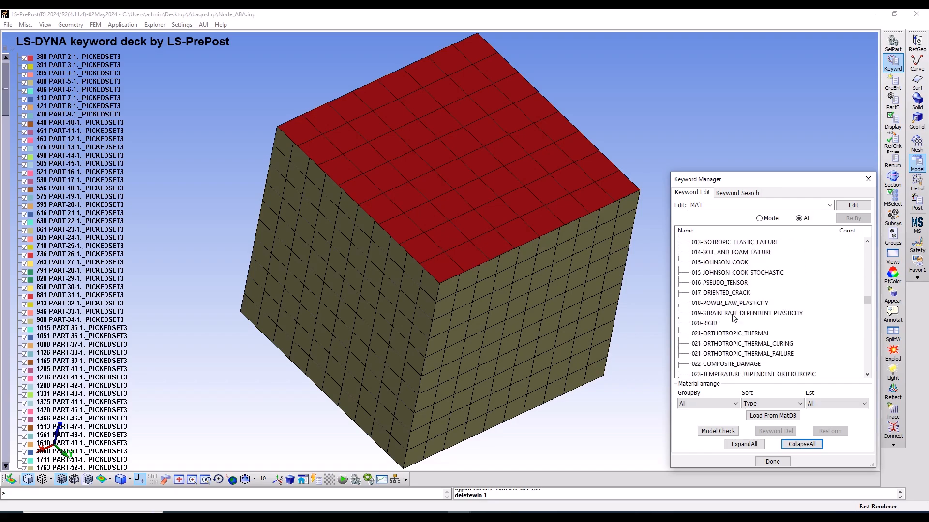
double_click(709, 323)
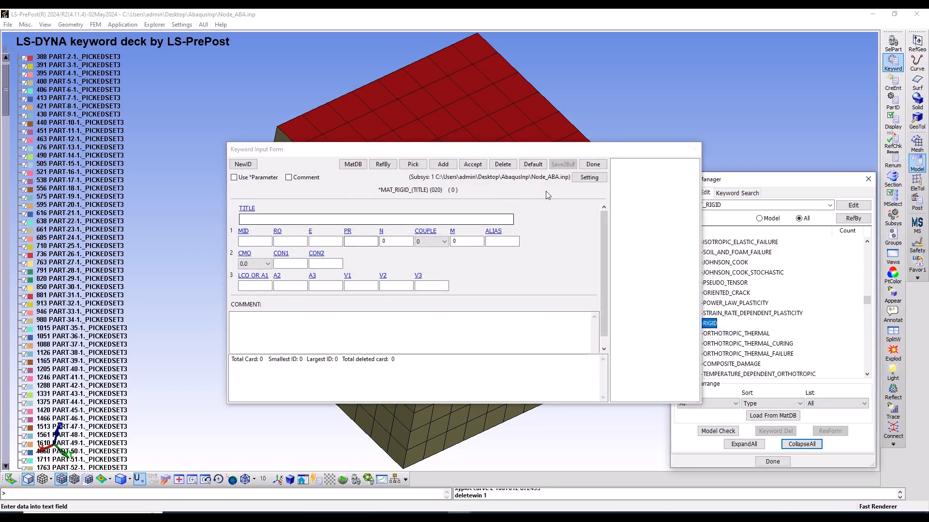
Add a rigid material titled Rigid Punch with RO 7800e-12, E 200e3 and PR 0.3
click(441, 168)
click(289, 220)
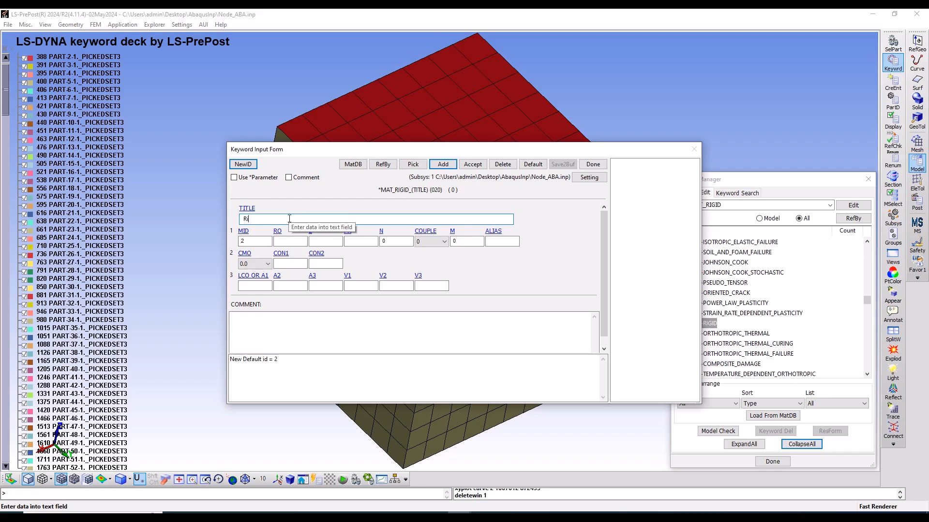
text(Rigid Punch)
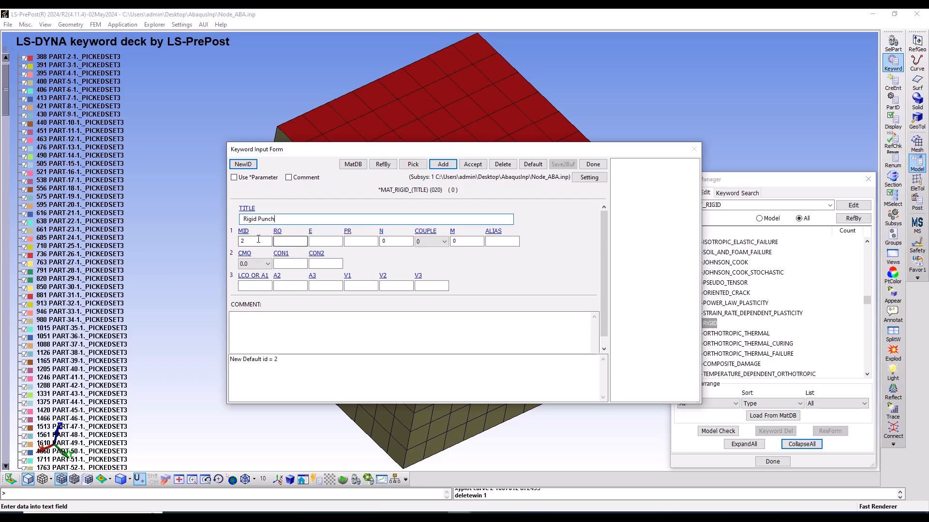
click(297, 240)
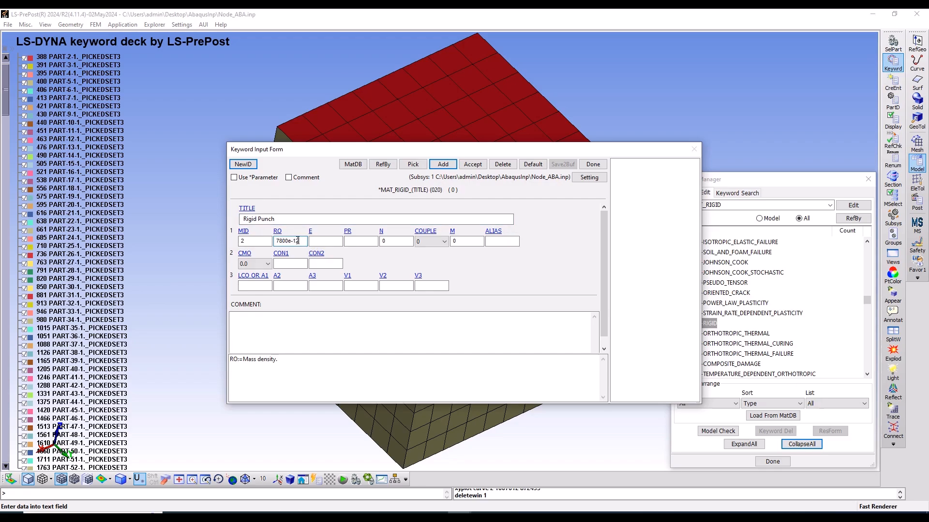
key(Tab)
Constrain the Rigid Punch material with CMO 1.0, CON1 4 and CON2 7, and accept the card
click(254, 264)
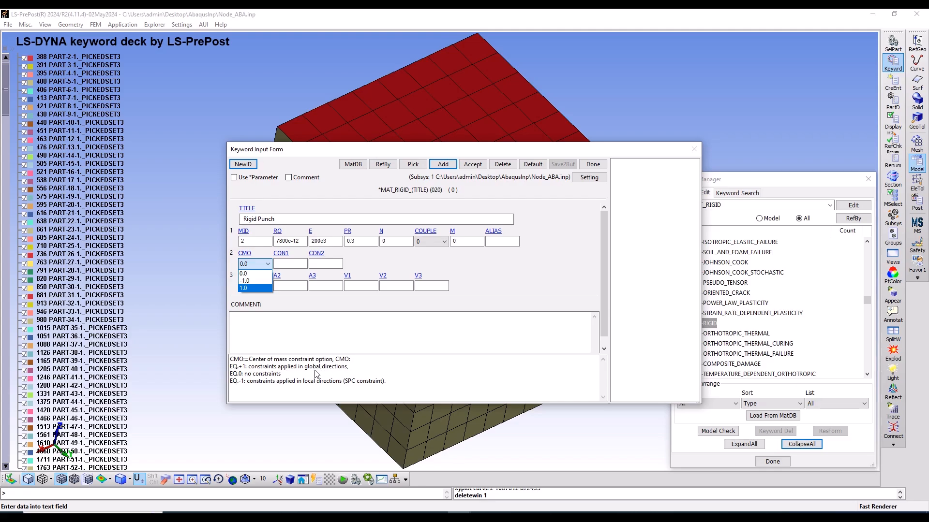
click(254, 288)
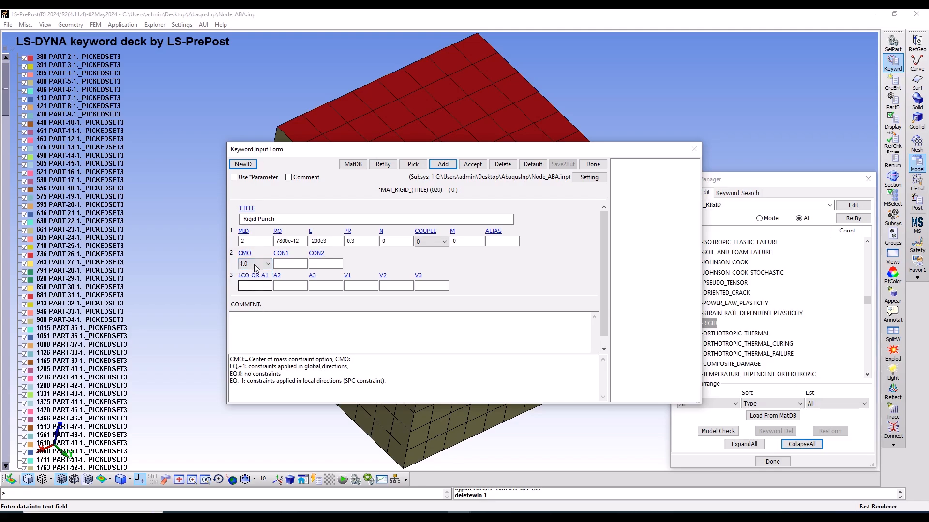
click(292, 263)
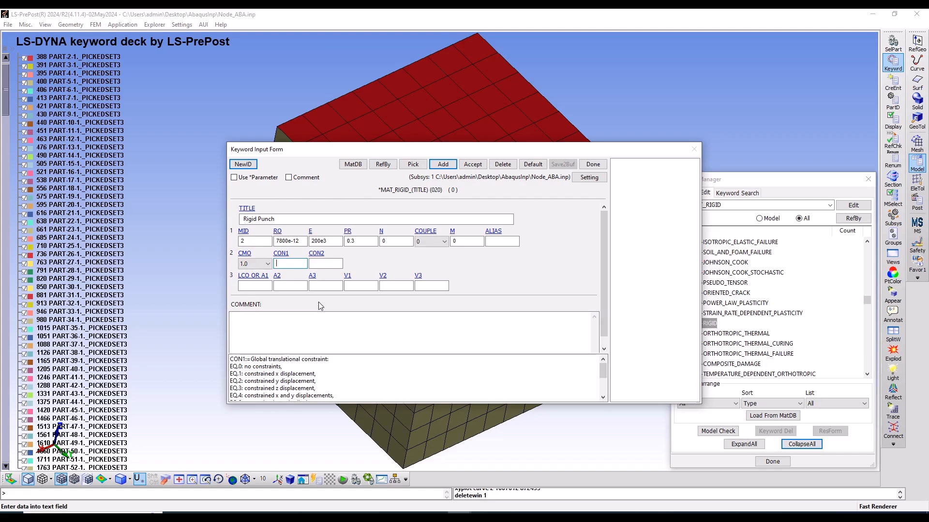
double_click(241, 395)
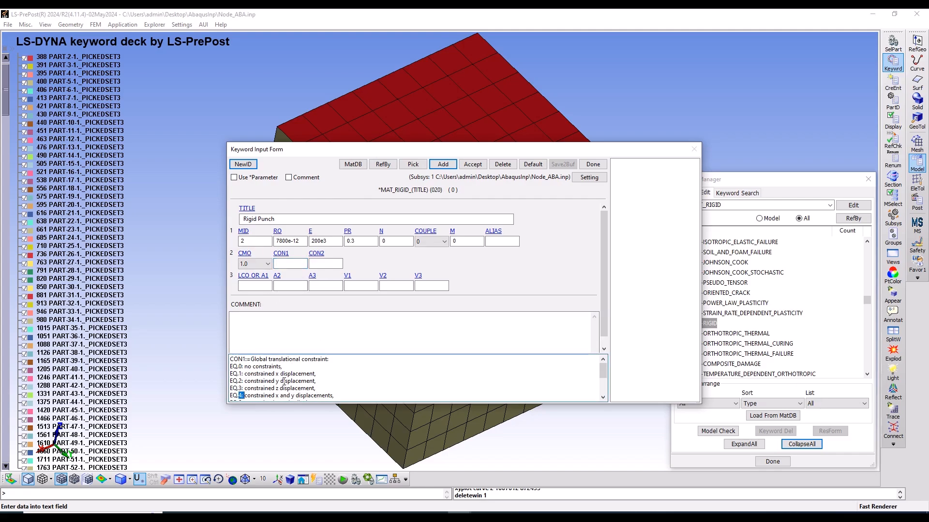
click(290, 263)
text(4)
click(319, 264)
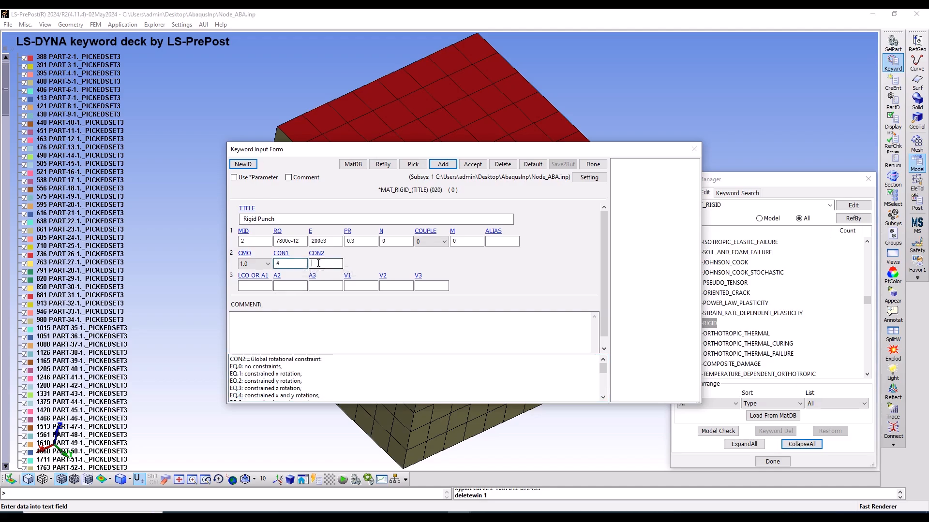
scroll(265, 382, down, 2)
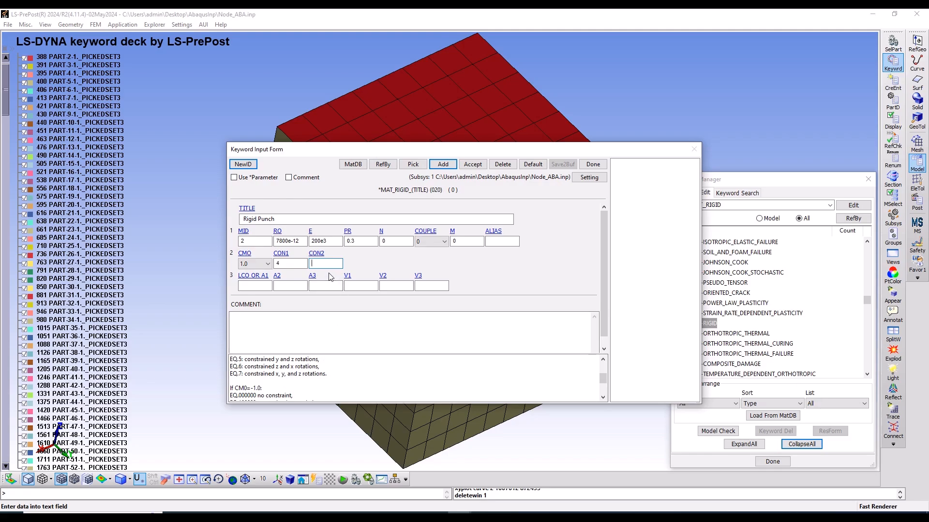
text(7)
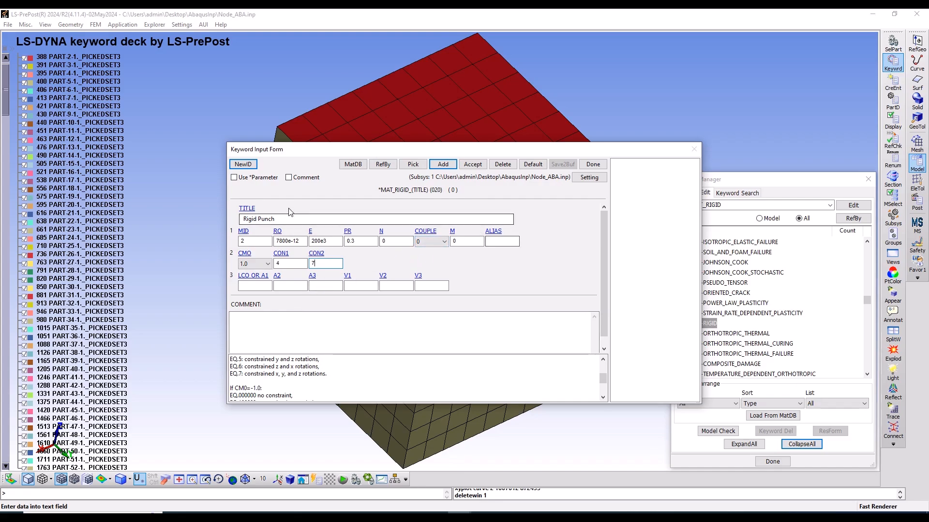
click(470, 166)
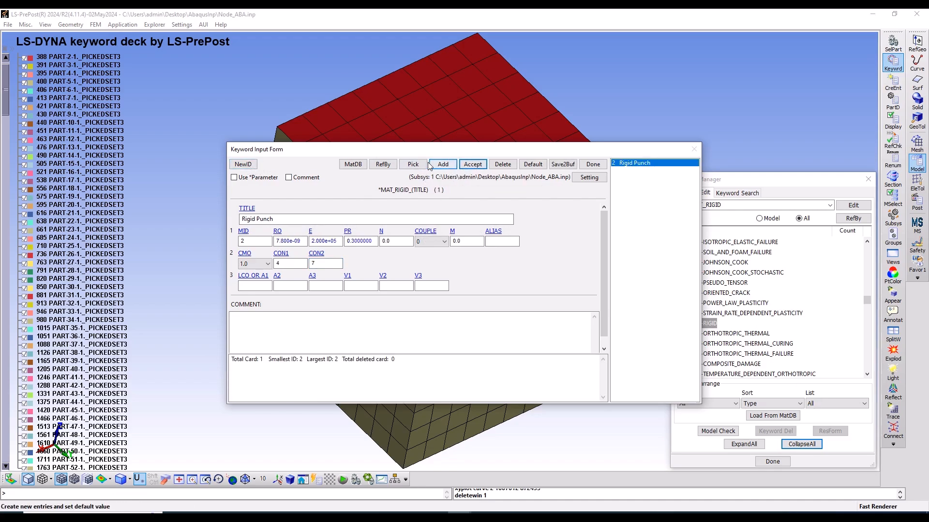
Create a new rigid material titled Rigid Die with CON1 set to 7, keeping the other values, then accept it and close the form
click(243, 164)
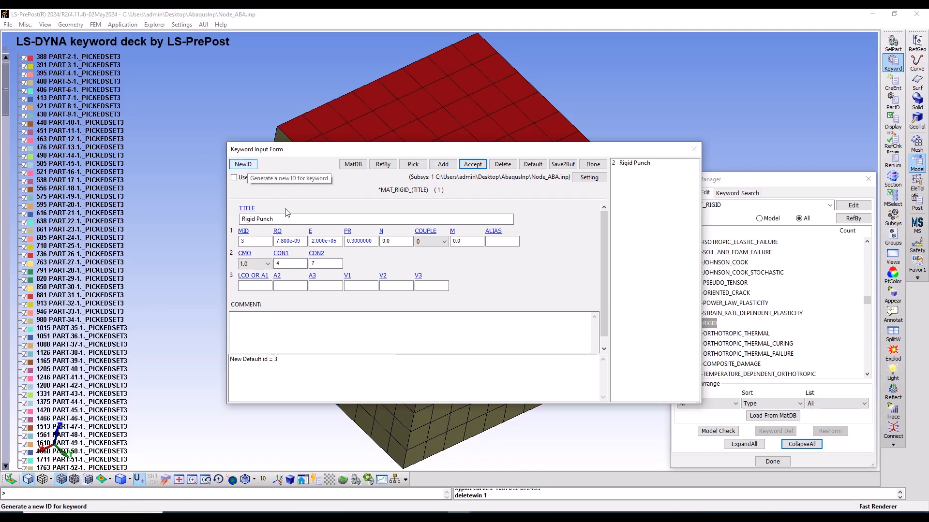
double_click(267, 219)
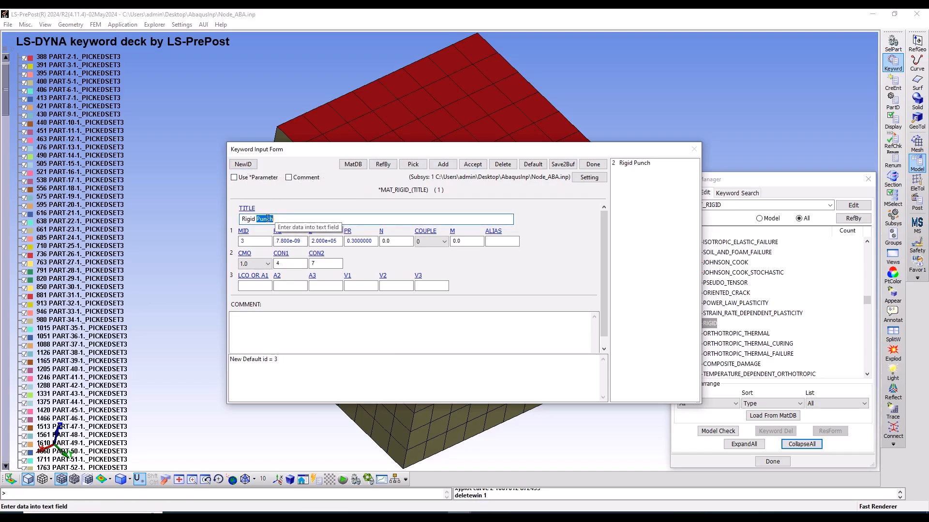
text(Die)
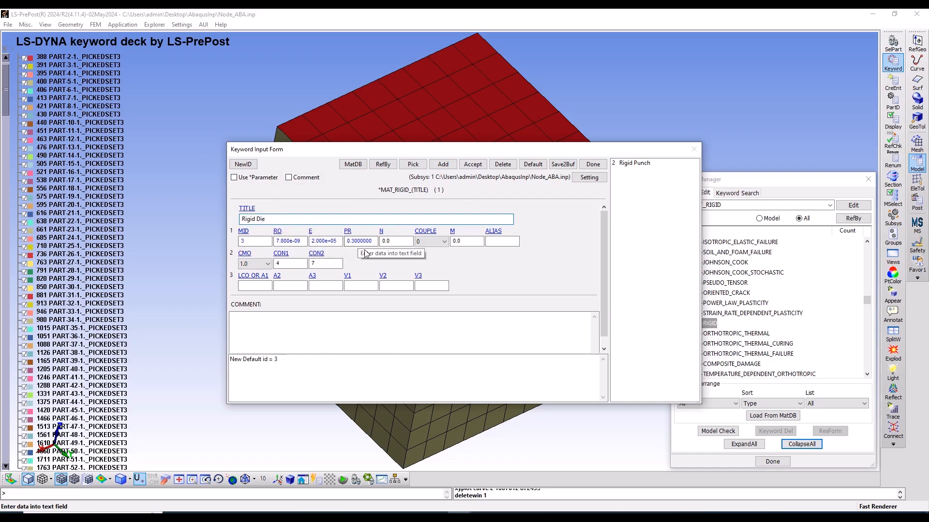
click(288, 265)
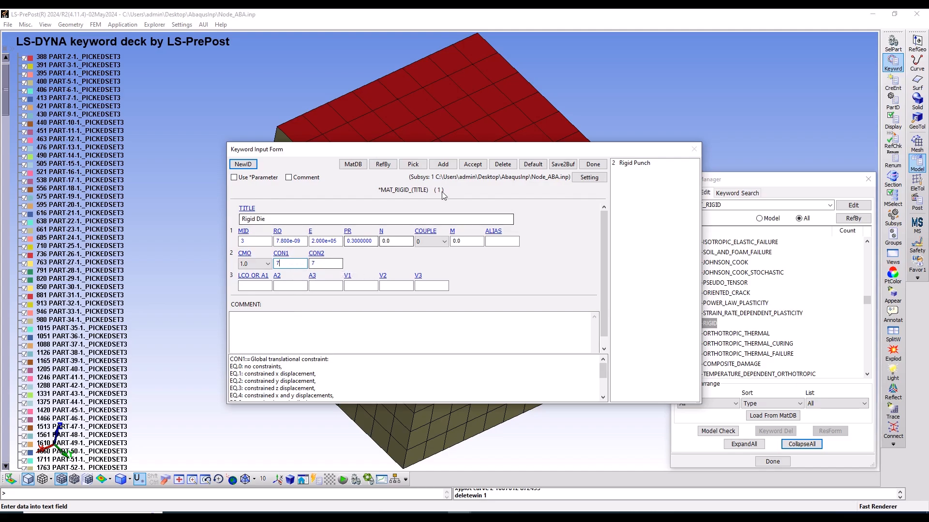
click(473, 164)
click(593, 165)
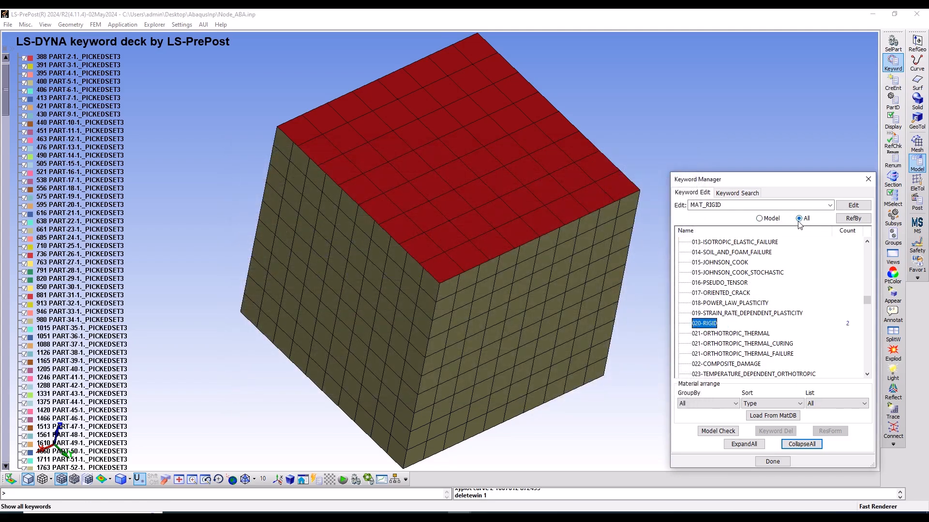
Open the SHELL keyword from the SECTION group in the list of all available keywords
click(770, 219)
click(771, 219)
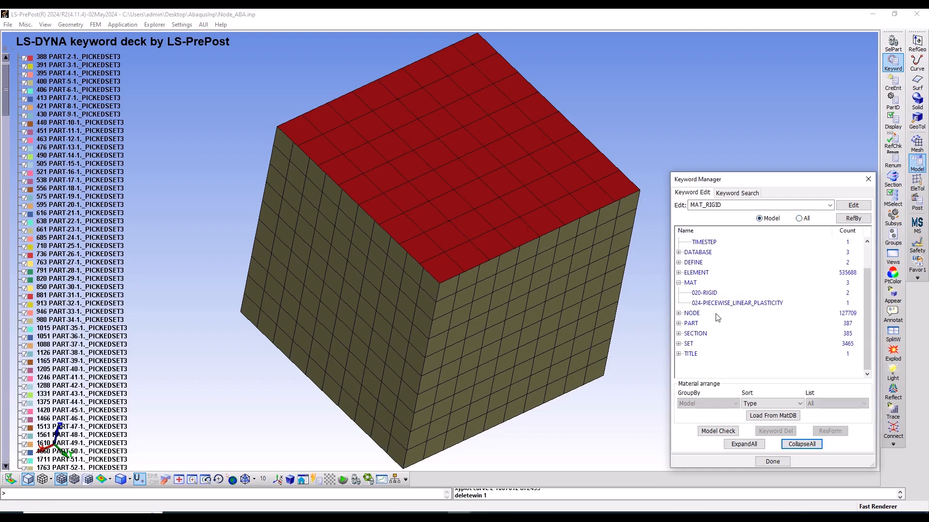
click(679, 285)
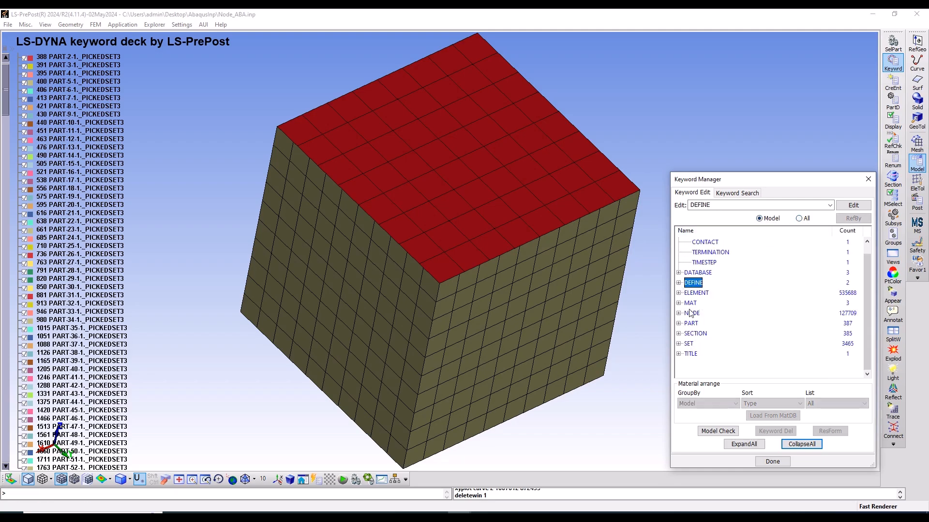
double_click(689, 334)
click(799, 218)
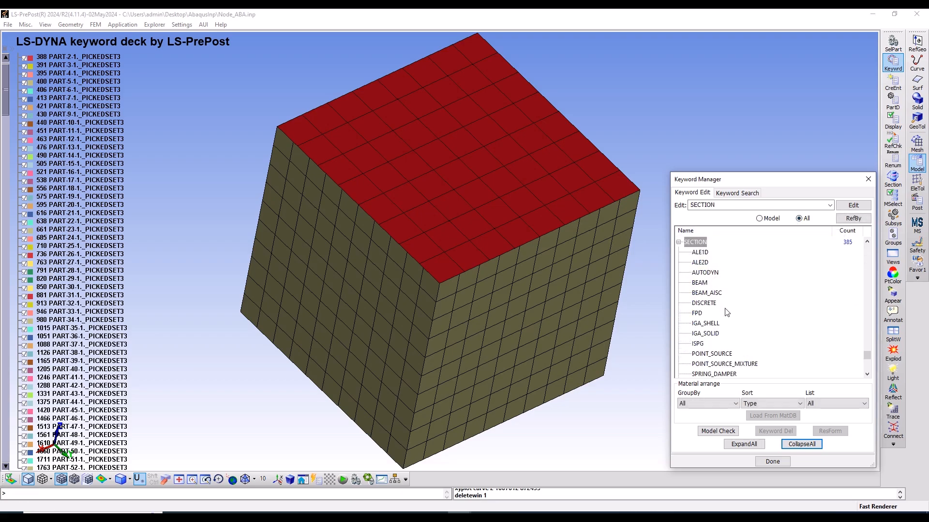
scroll(724, 312, down, 2)
double_click(699, 334)
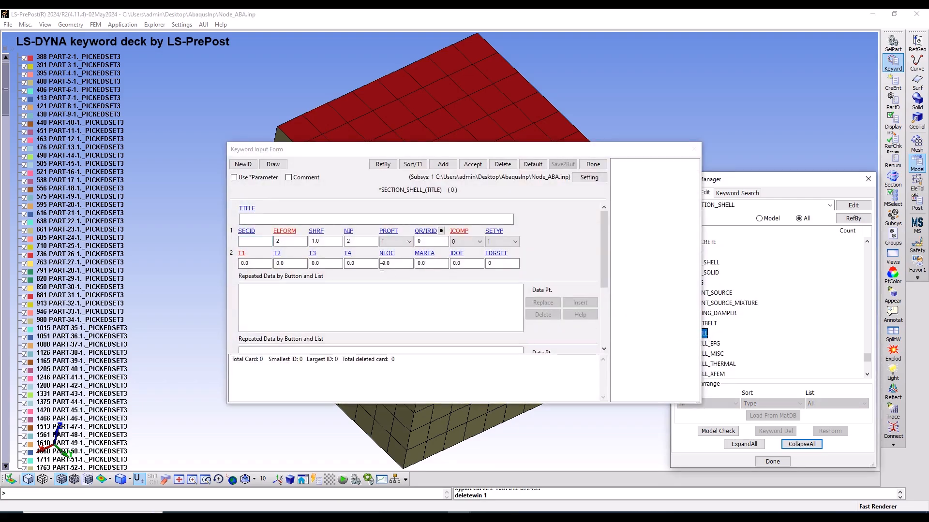
Add a section titled Shell section with ELFORM 2, NIP 3 and thickness T1 to T4 of 0.001, then accept it and close the form
click(443, 164)
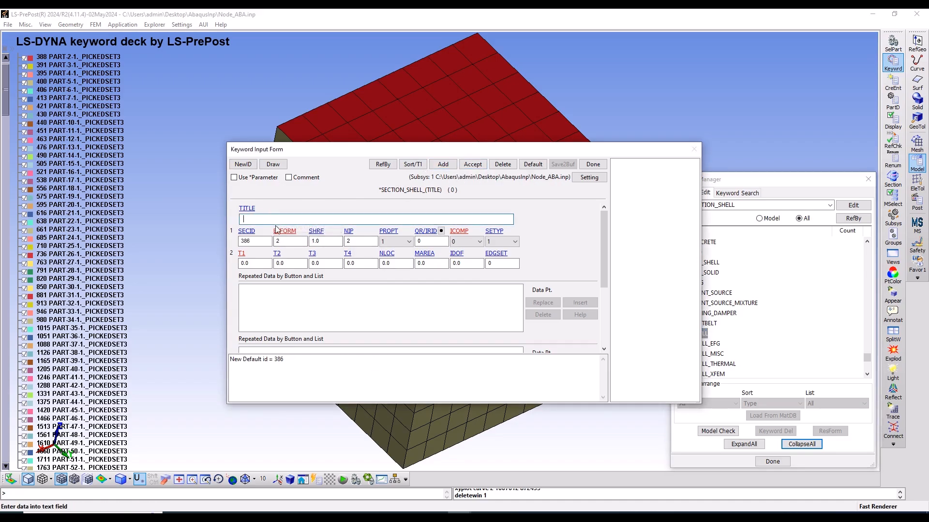
text(Shell section)
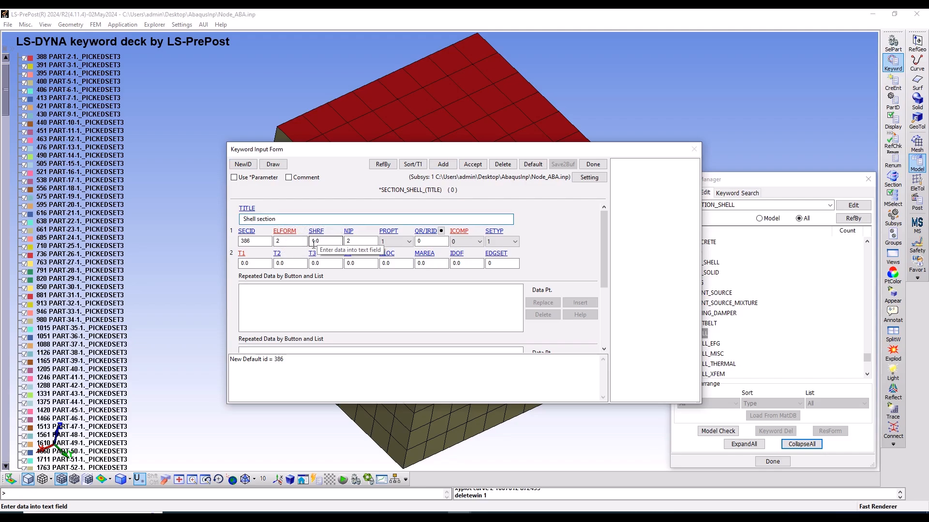
click(297, 243)
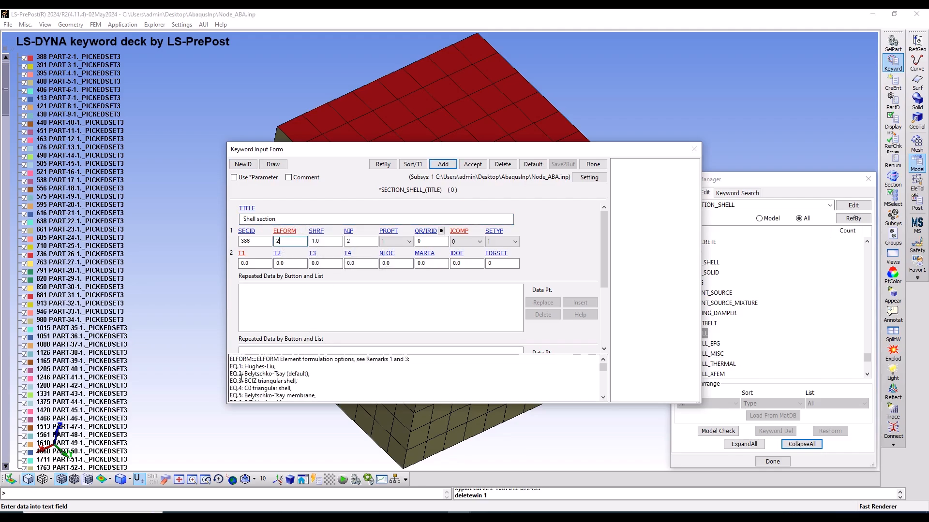
click(357, 241)
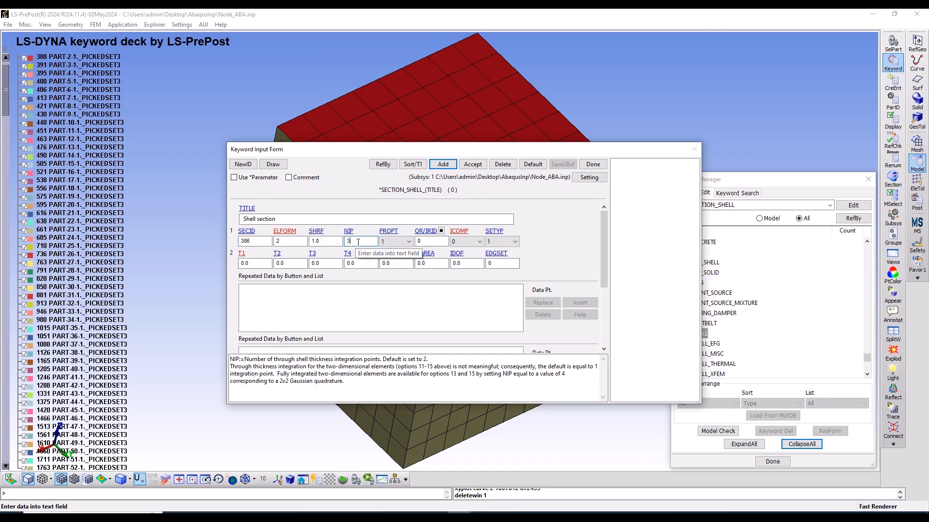
click(263, 263)
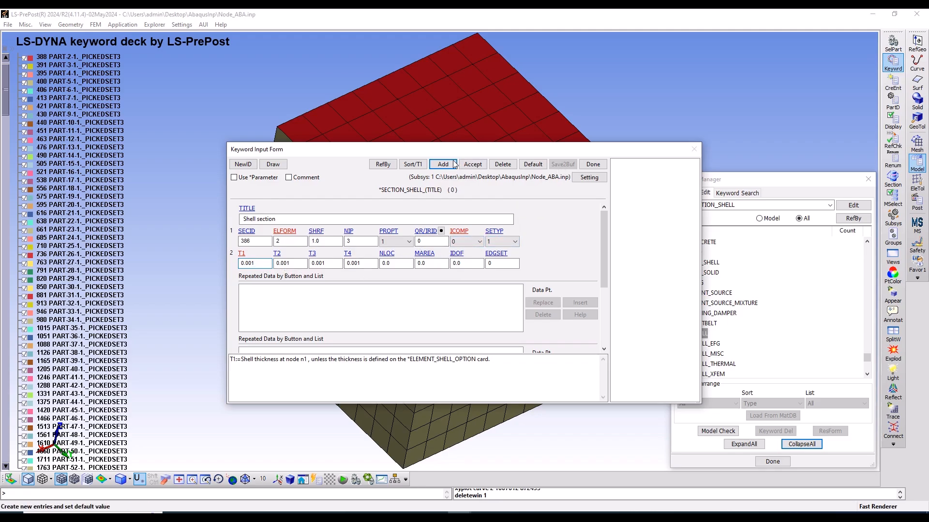
click(470, 164)
click(591, 164)
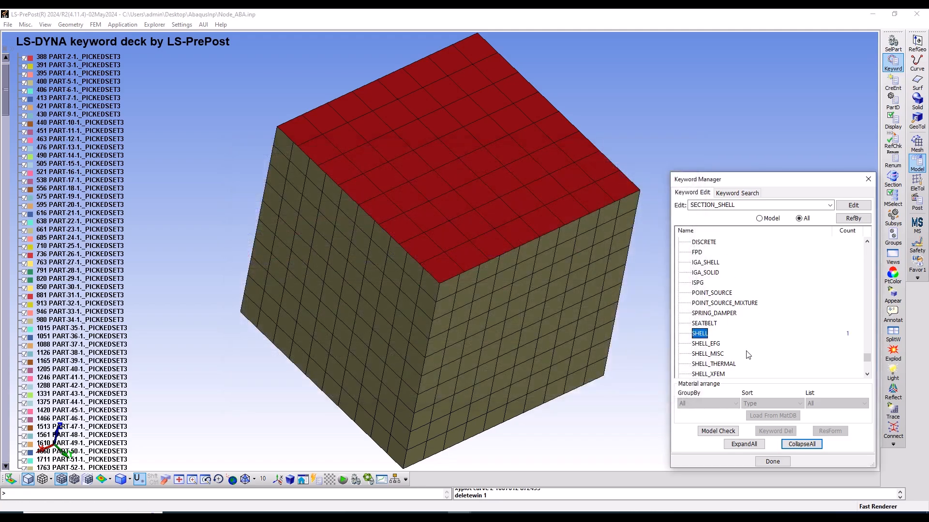
Return to the keywords used in the model and open the PART keyword for editing
click(759, 218)
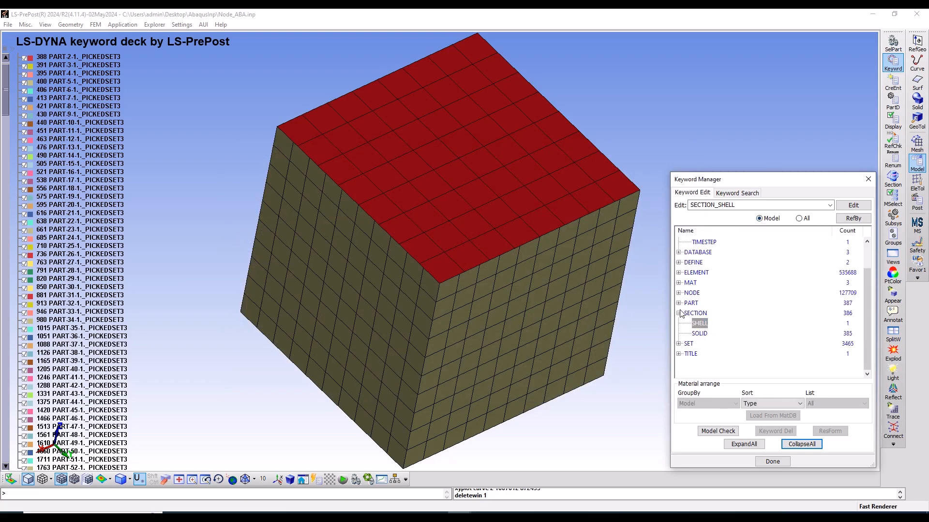
click(679, 313)
click(678, 323)
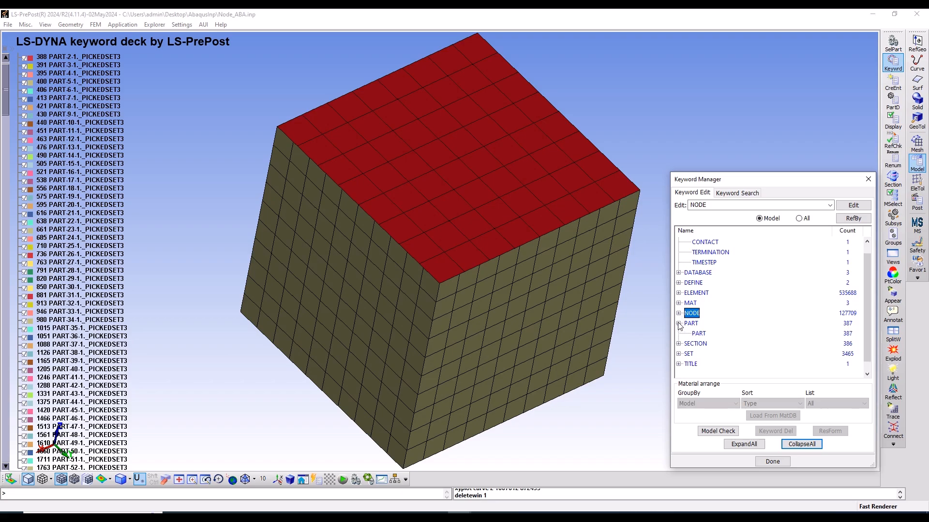
double_click(703, 334)
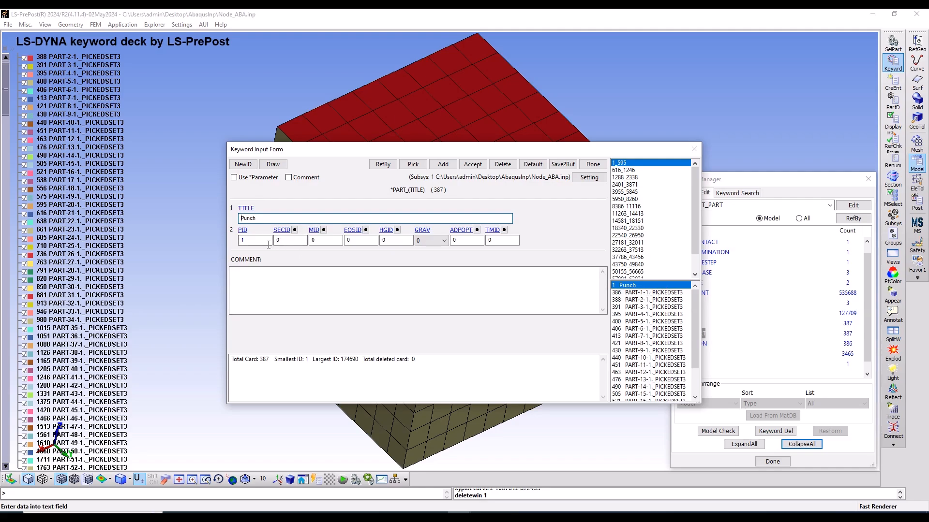
Link the Punch part to section 386 Shell section and material 2 Rigid Punch, and accept the change
click(283, 232)
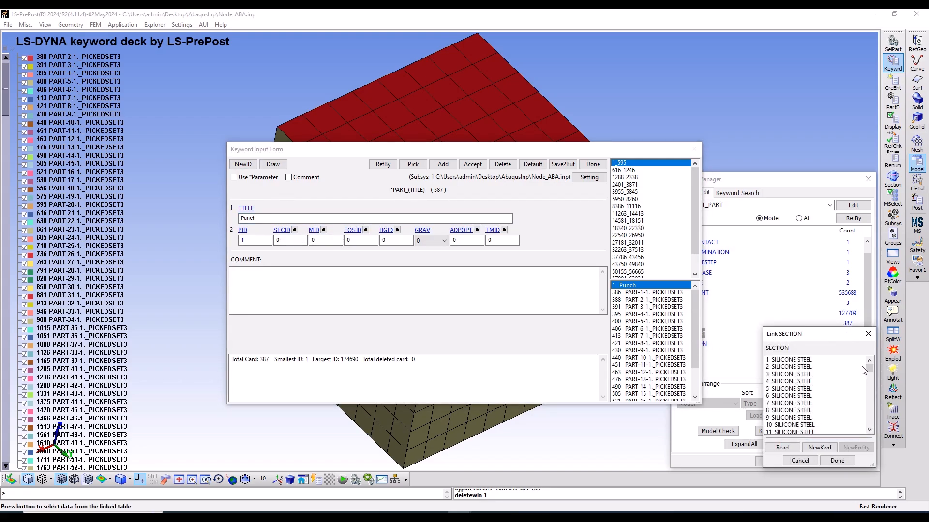
drag(869, 370, 873, 442)
click(815, 425)
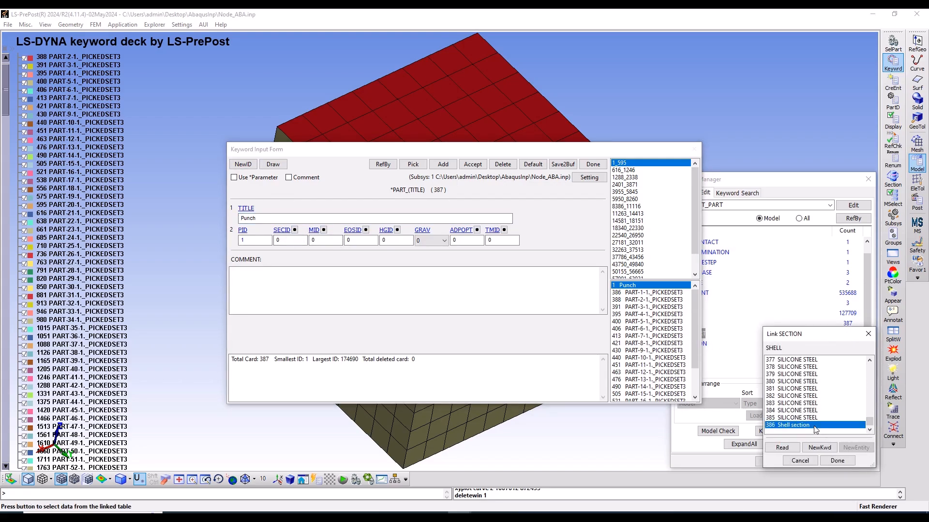
click(844, 462)
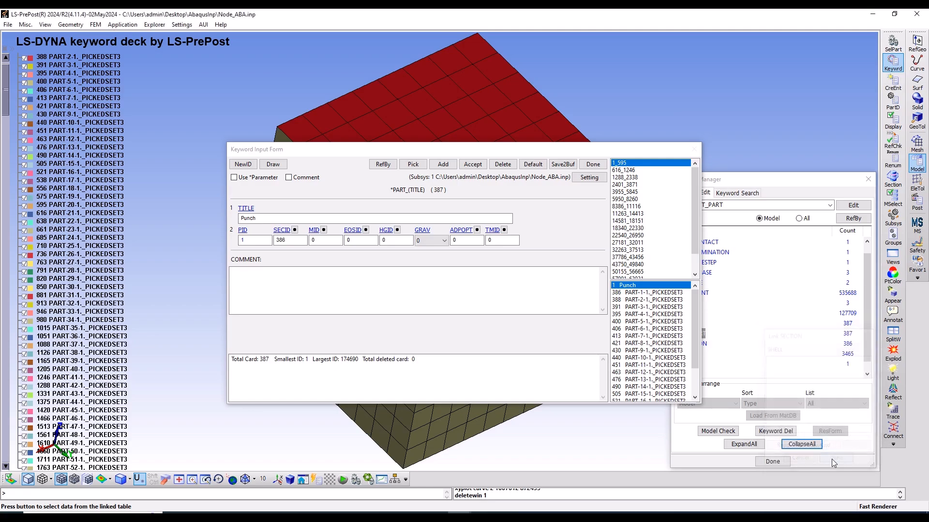
click(324, 230)
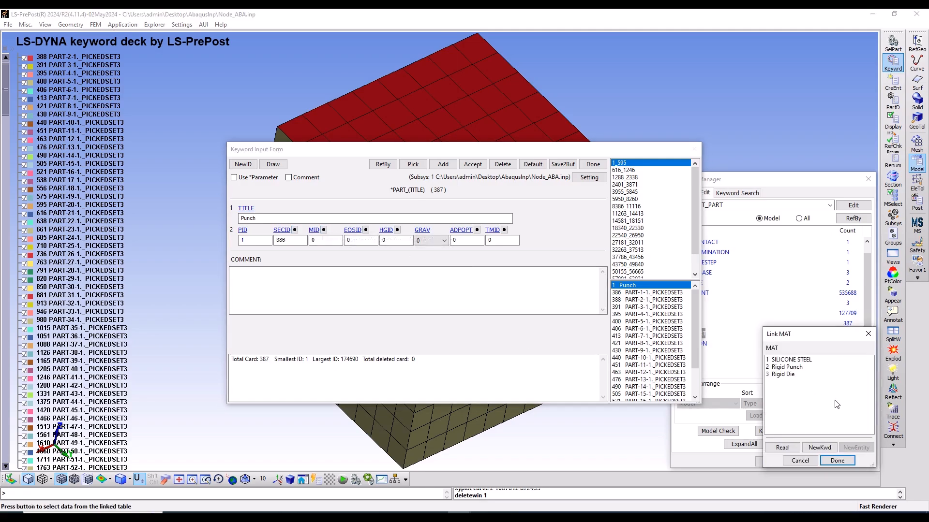
click(800, 367)
click(838, 461)
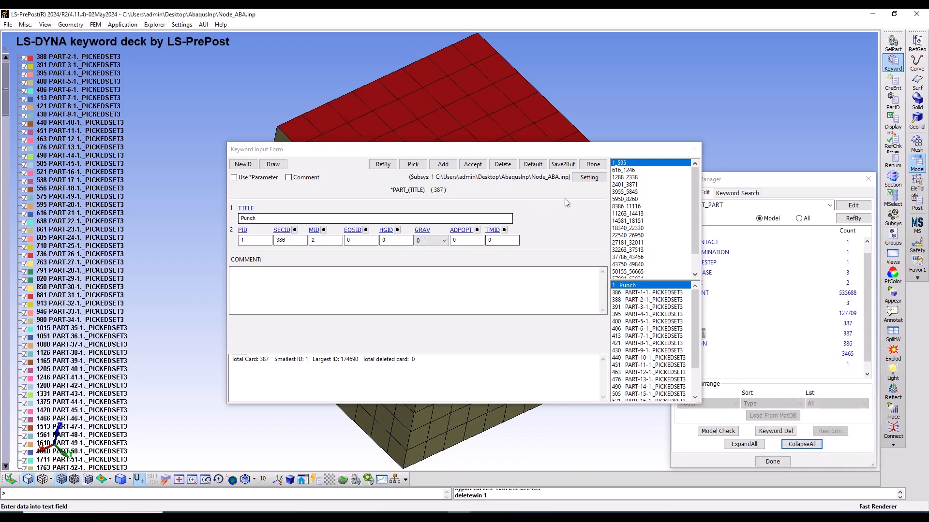
click(472, 165)
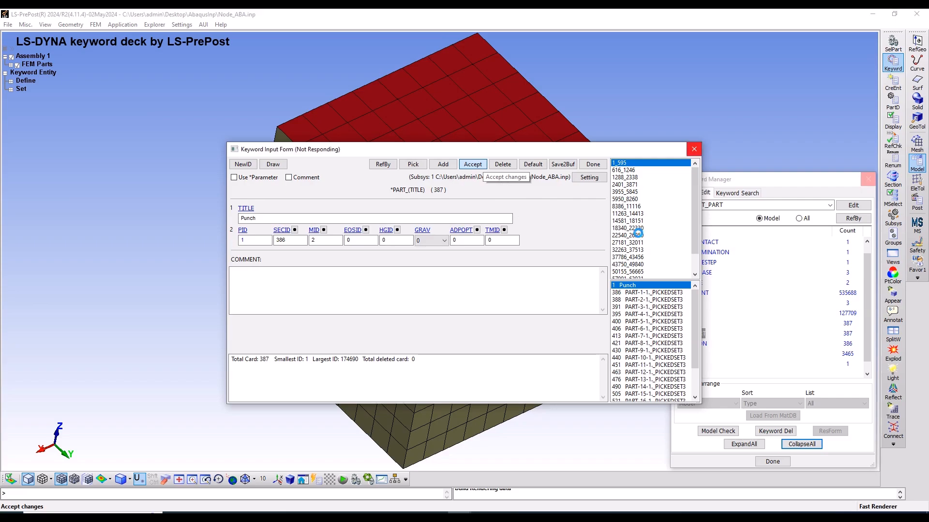
Select the auto created part 174690, retitle it Die and set its PID to 2
click(638, 257)
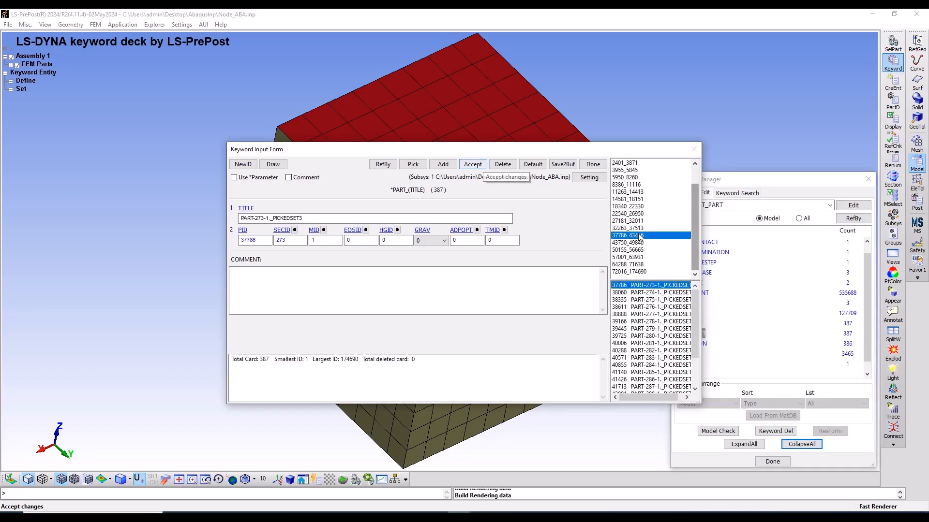
click(648, 272)
click(643, 343)
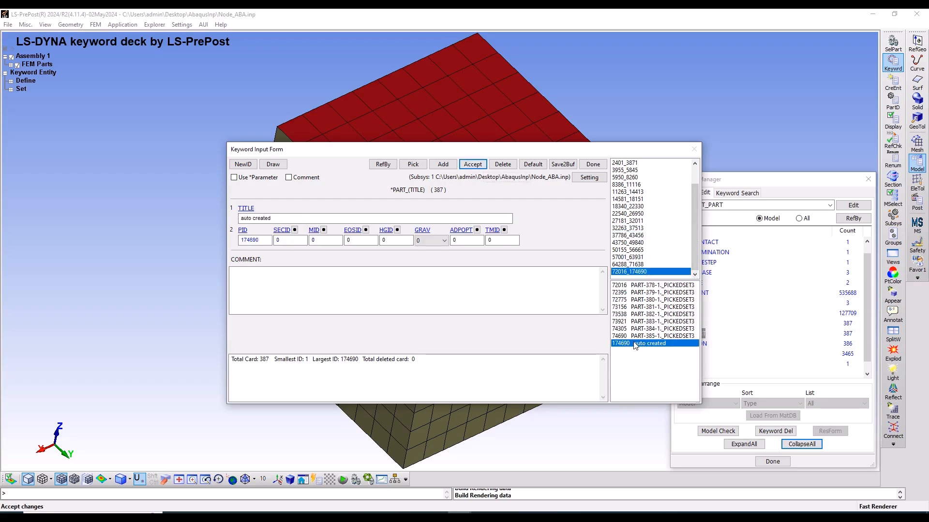
click(275, 219)
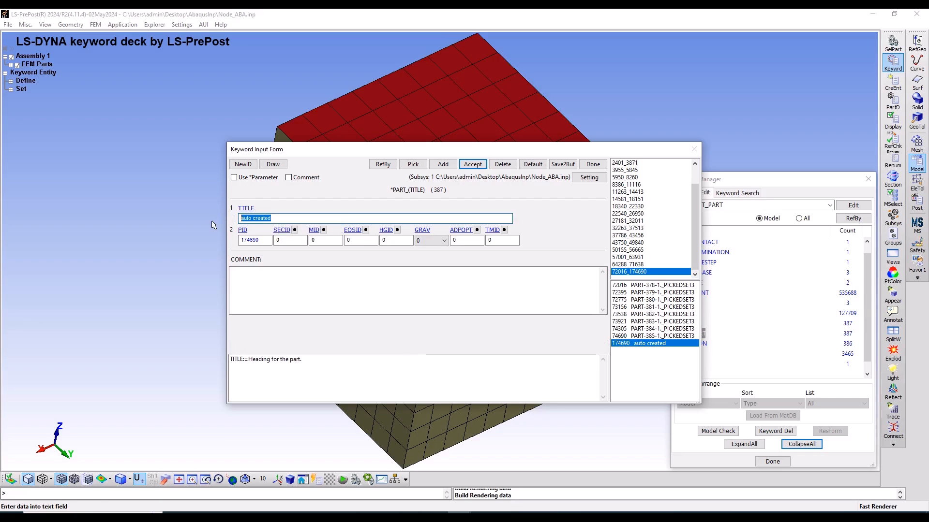
text(Bo)
key(BackSpace)
key(BackSpace)
key(Tab)
text(2)
Link the Die part to section 386 Shell section and material 3 Rigid Die, then accept the change and close the form
click(294, 230)
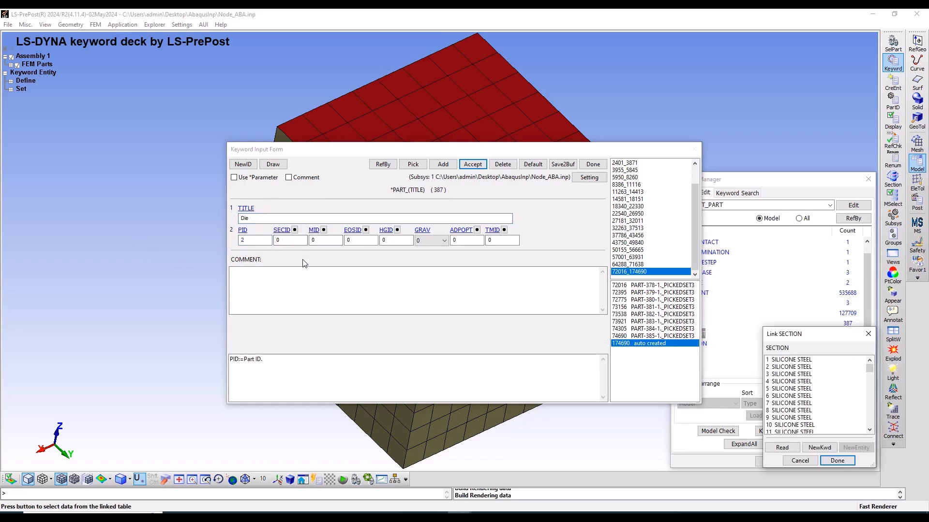
drag(869, 371, 869, 426)
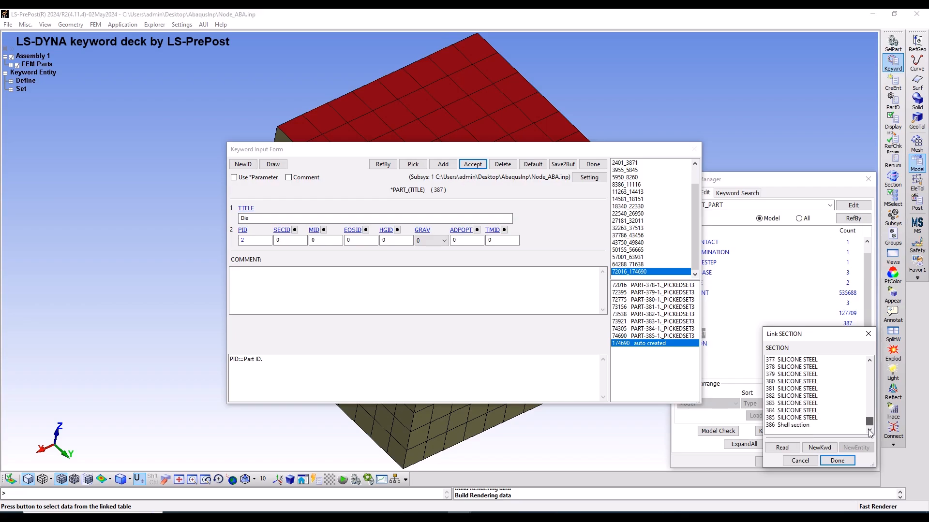
click(796, 424)
click(836, 460)
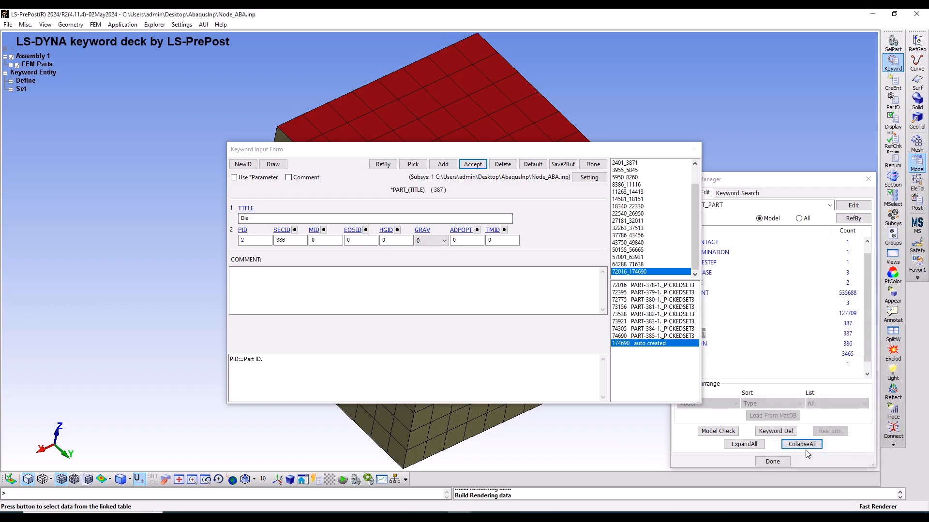
click(323, 230)
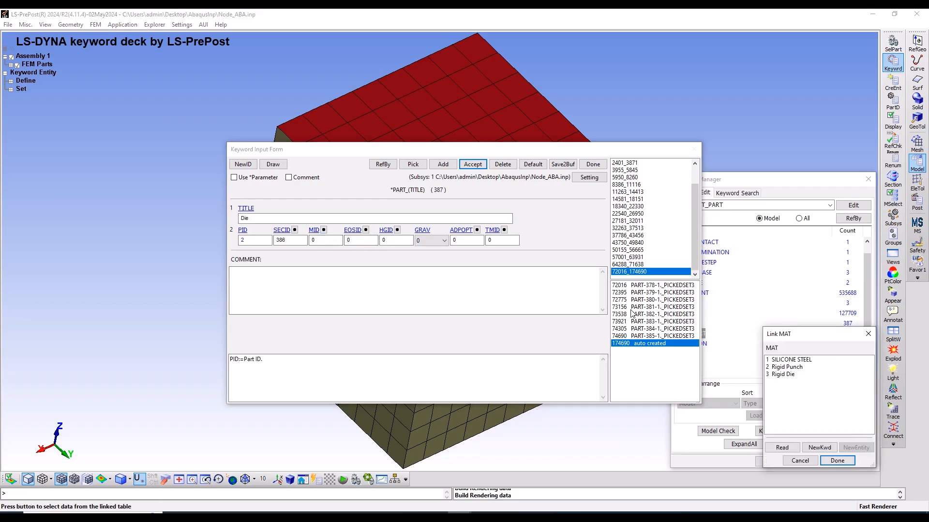
click(788, 374)
click(846, 461)
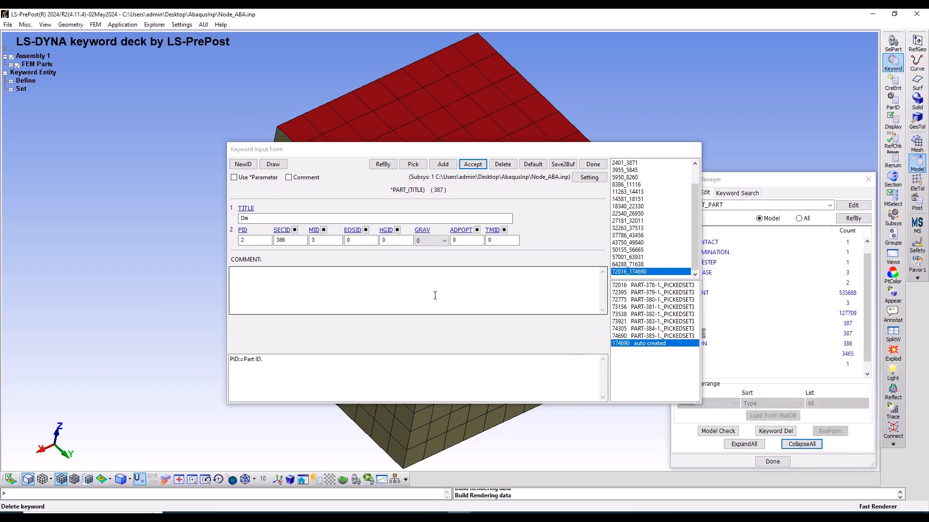
click(473, 164)
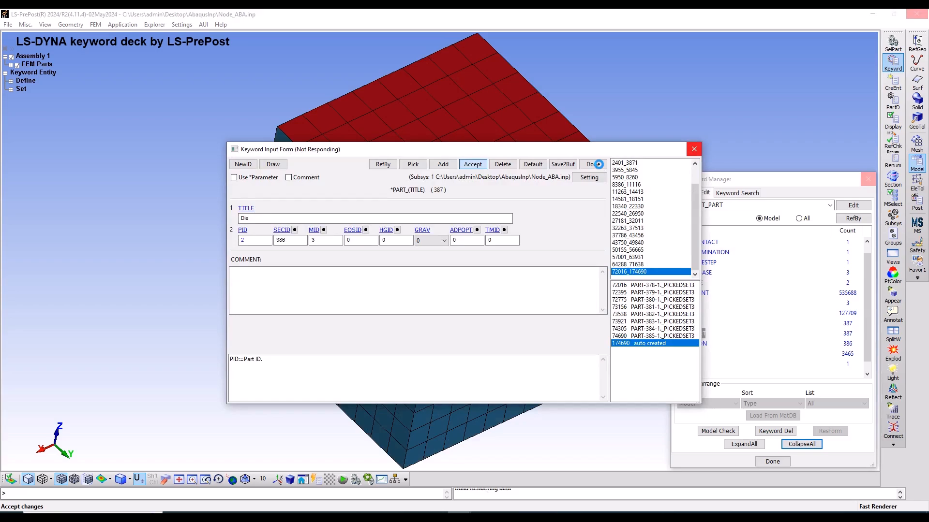
click(599, 164)
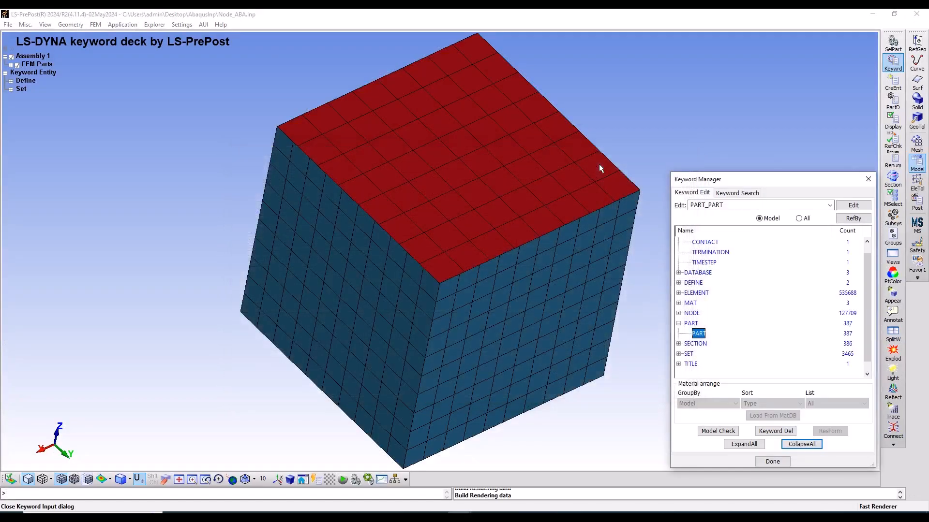
scroll(705, 276, up, 1)
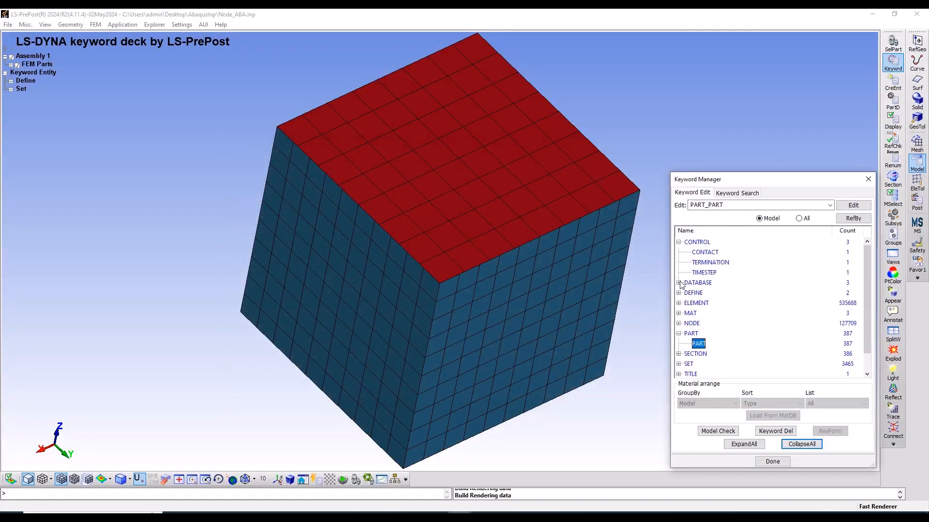
List all available keywords and open the BOUNDARY keyword PRESCRIBED_MOTION_RIGID for editing
click(679, 243)
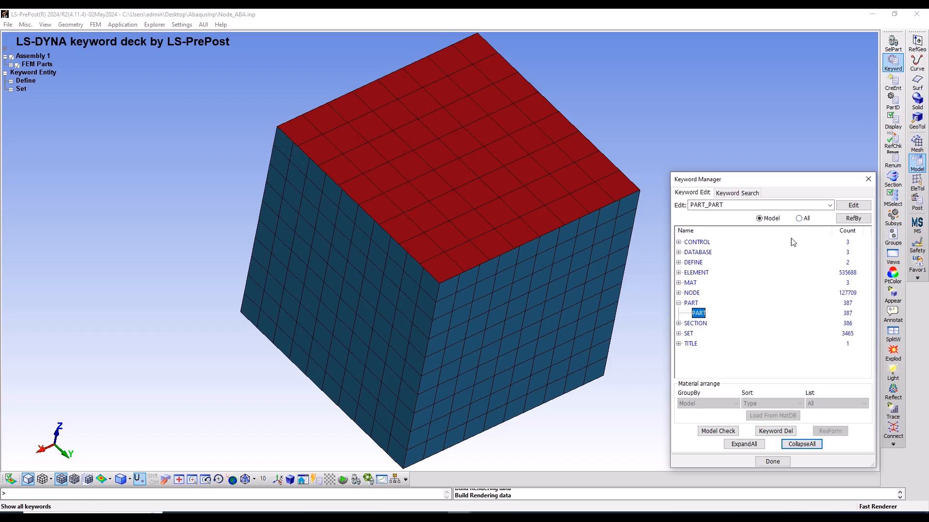
click(814, 444)
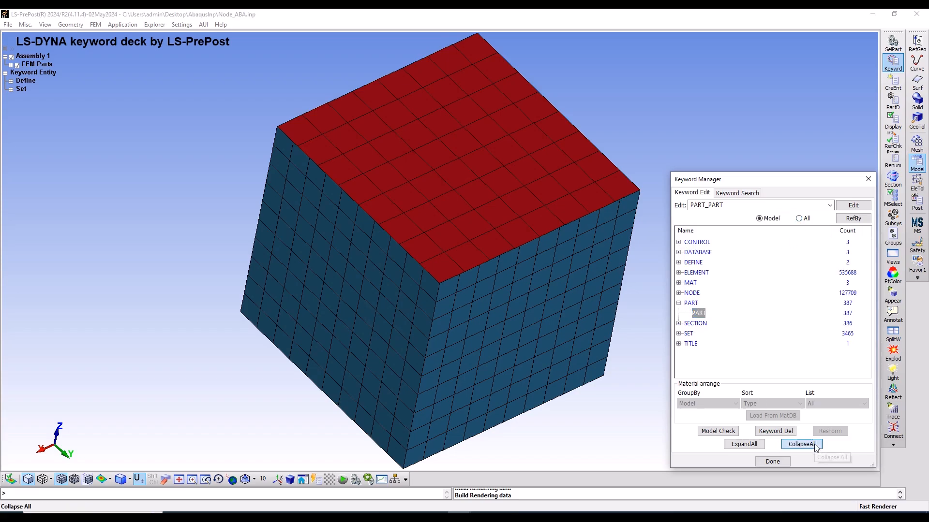
click(804, 219)
drag(867, 271, 866, 246)
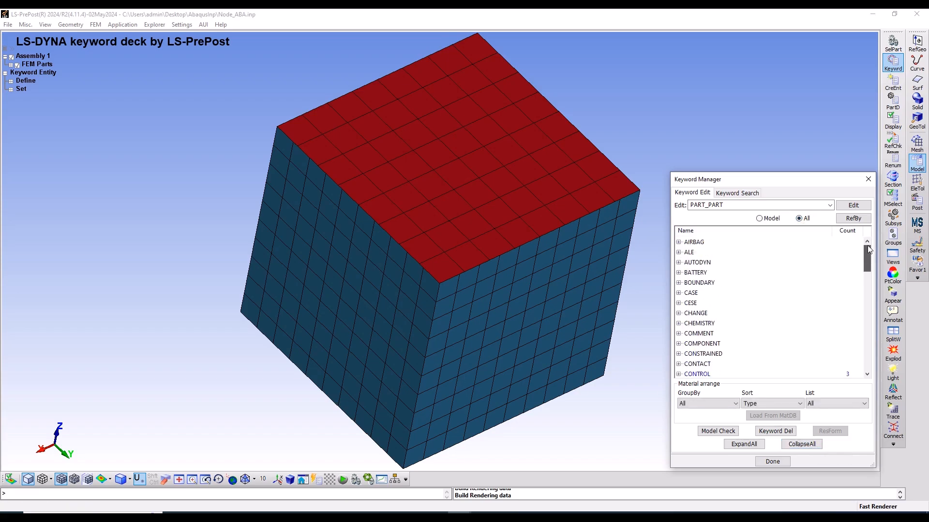
click(678, 283)
scroll(728, 305, down, 3)
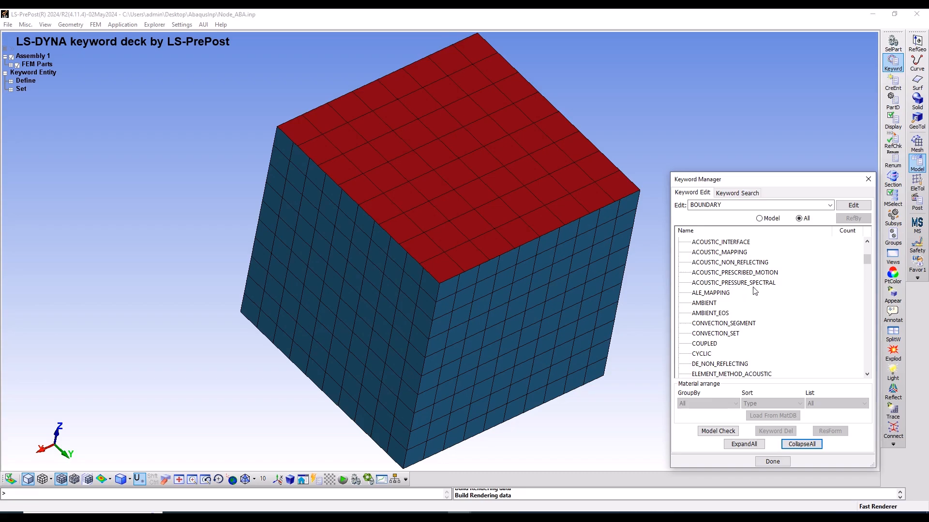
scroll(745, 307, down, 2)
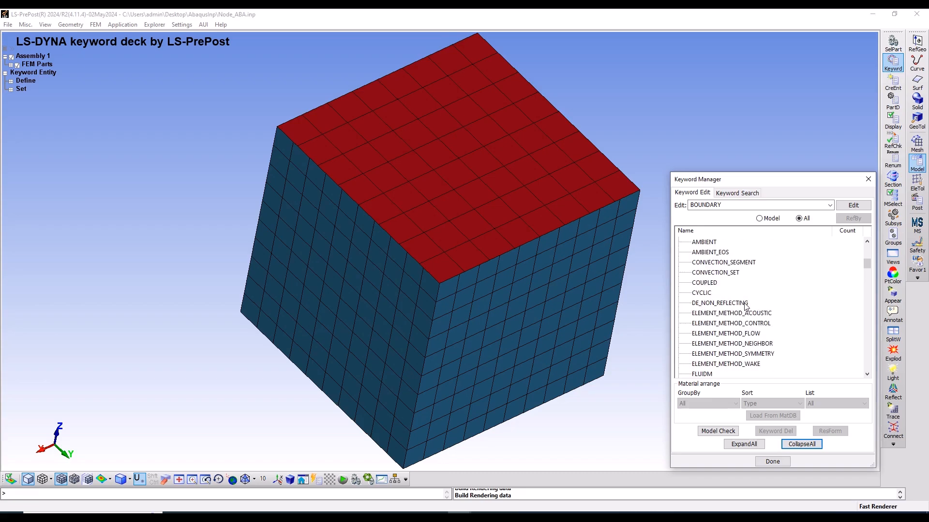
scroll(745, 306, down, 2)
scroll(745, 307, down, 6)
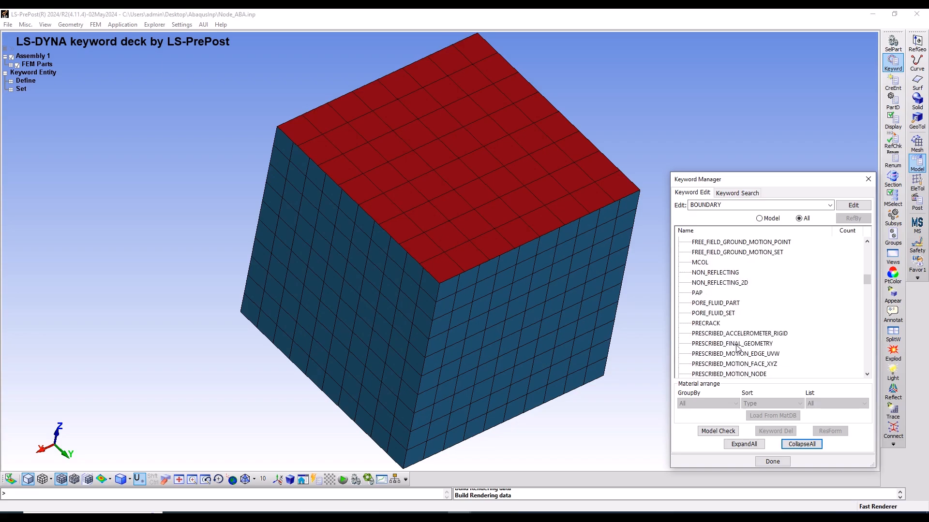
scroll(736, 346, down, 1)
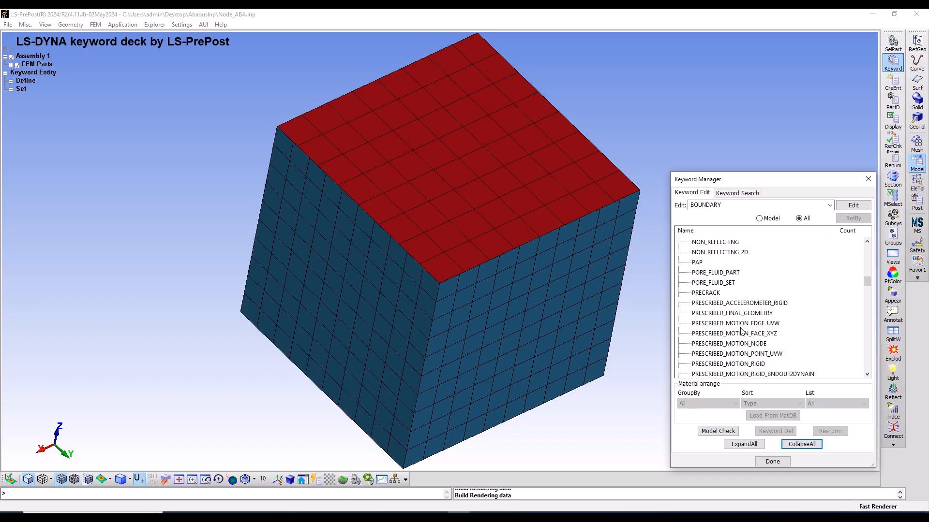
click(749, 364)
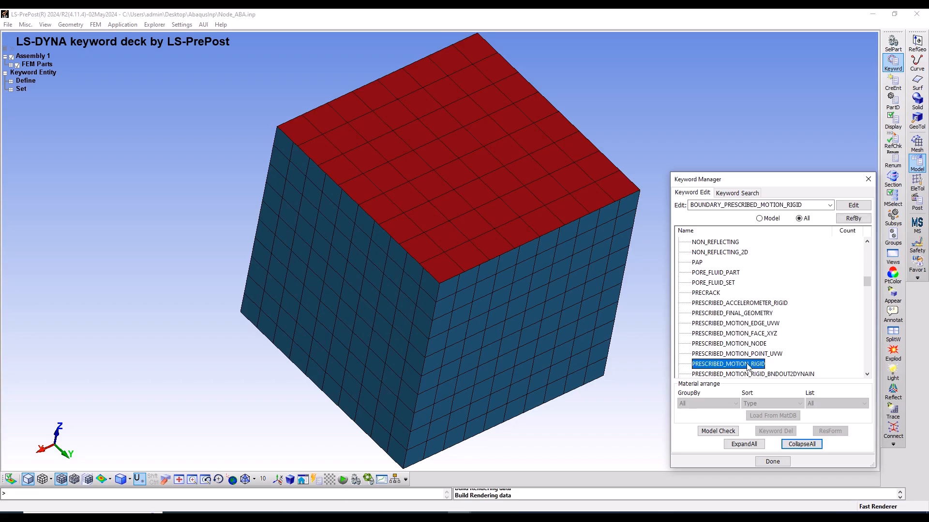
double_click(746, 366)
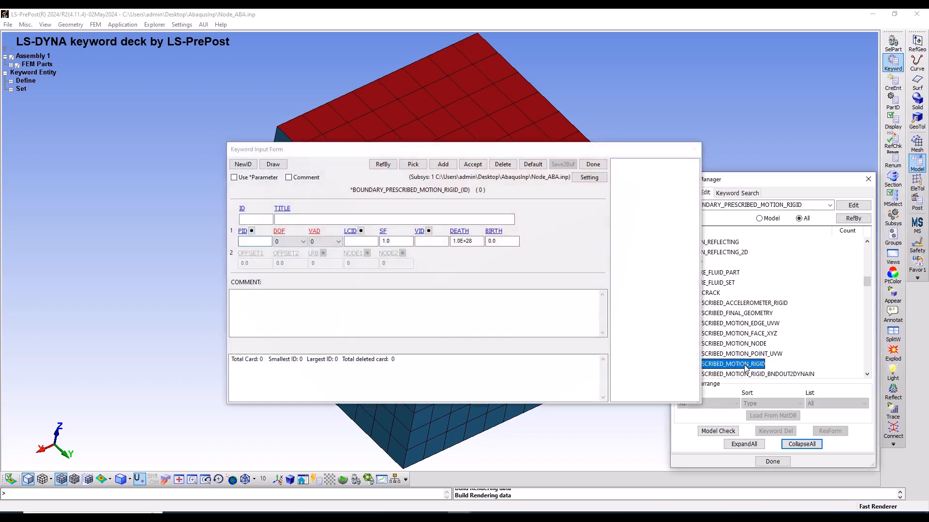
Add a prescribed rigid motion entry with ID 1 and title Displacement, and link its PID to part 1 Punch
click(446, 166)
click(319, 217)
click(269, 218)
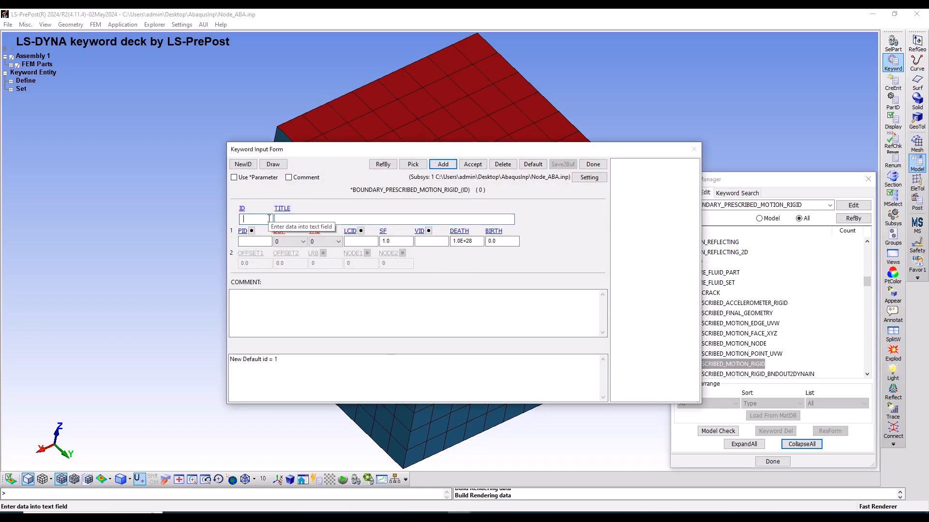
key(Tab)
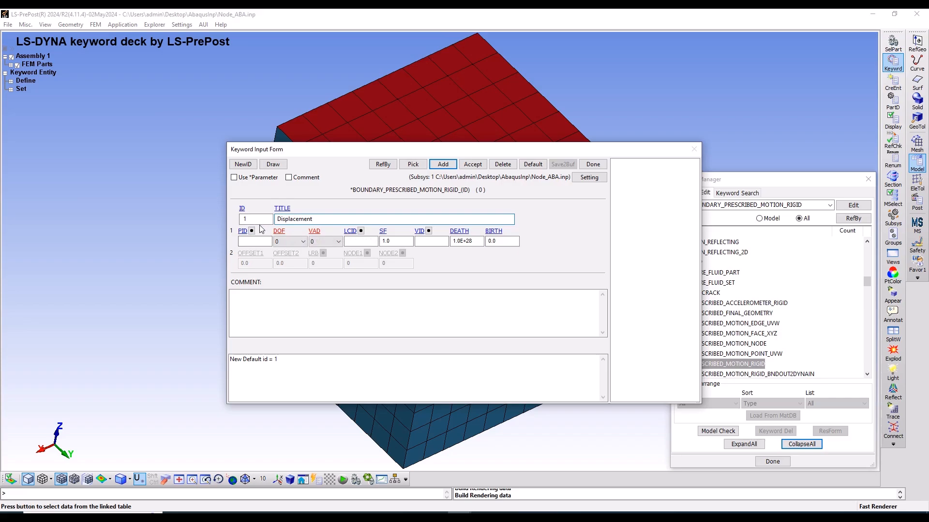
click(243, 231)
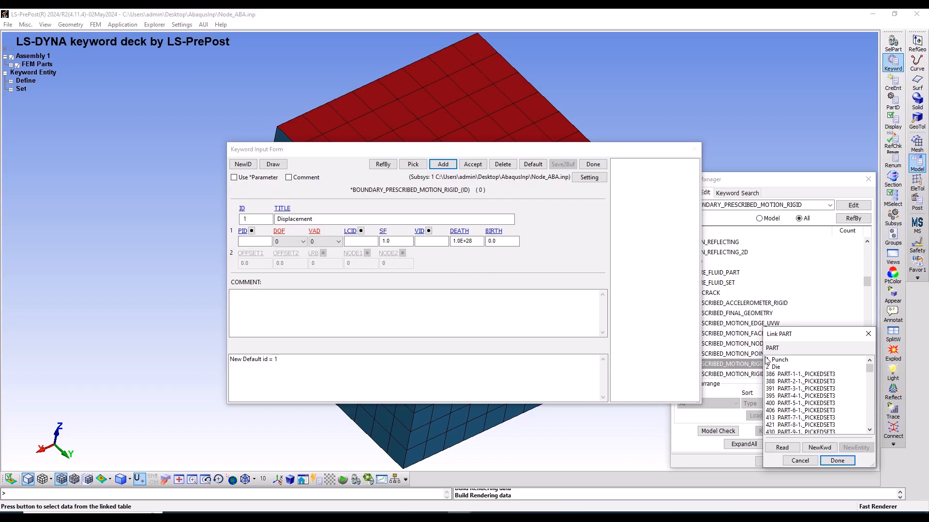
click(781, 361)
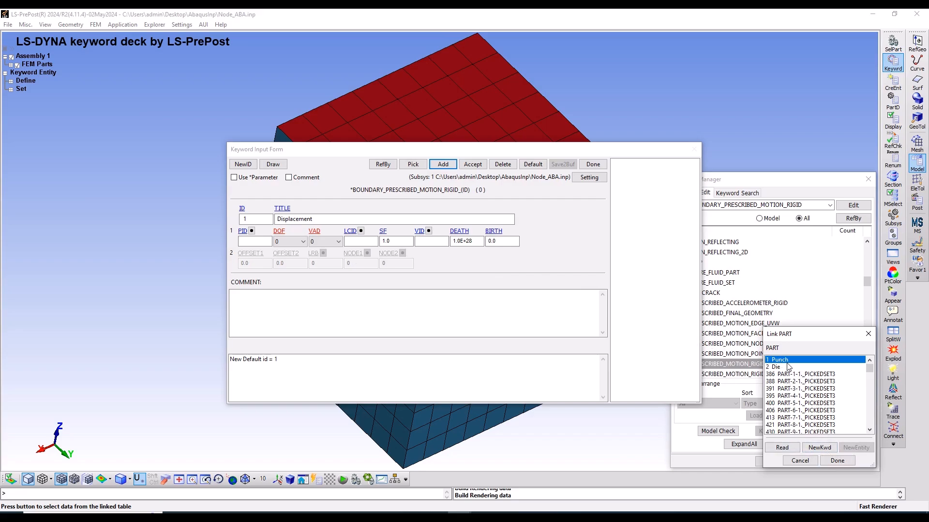
click(834, 461)
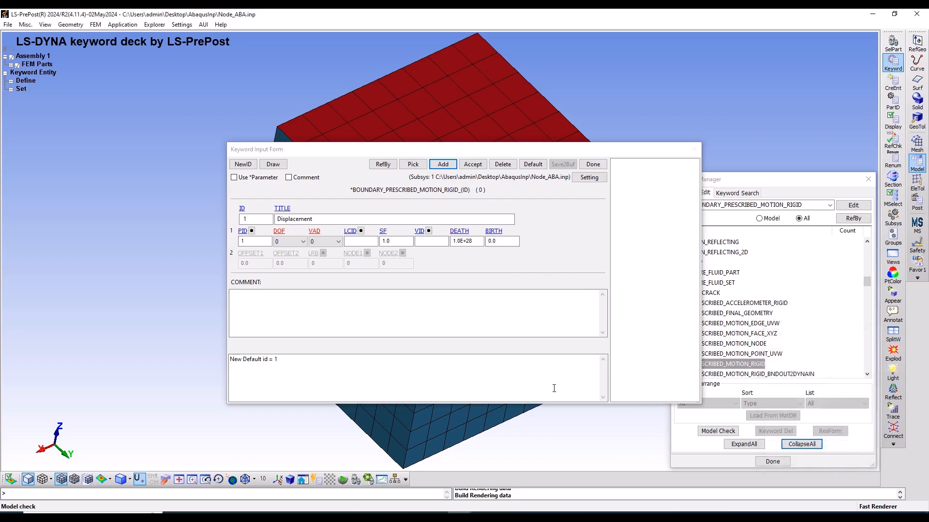
Set the motion's DOF to 3 for z-translation and its VAD flag to 2 for displacement
click(295, 241)
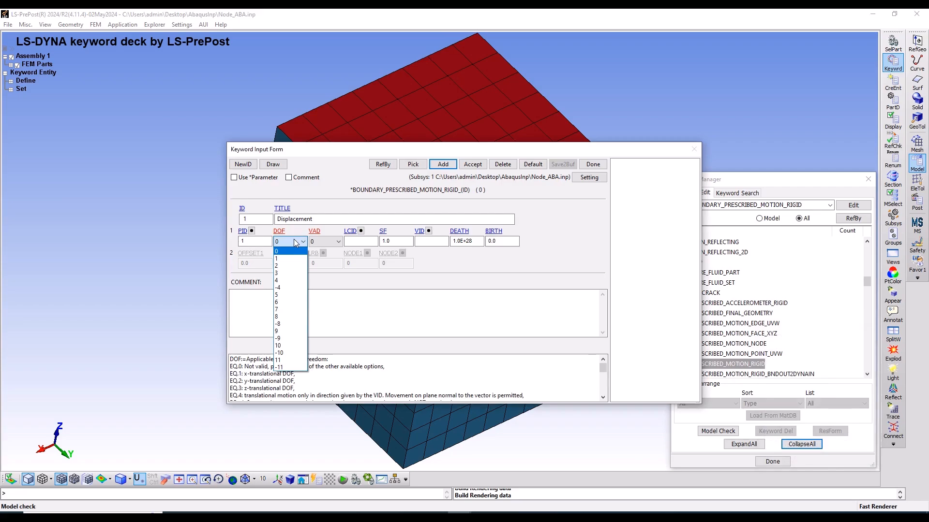
click(297, 273)
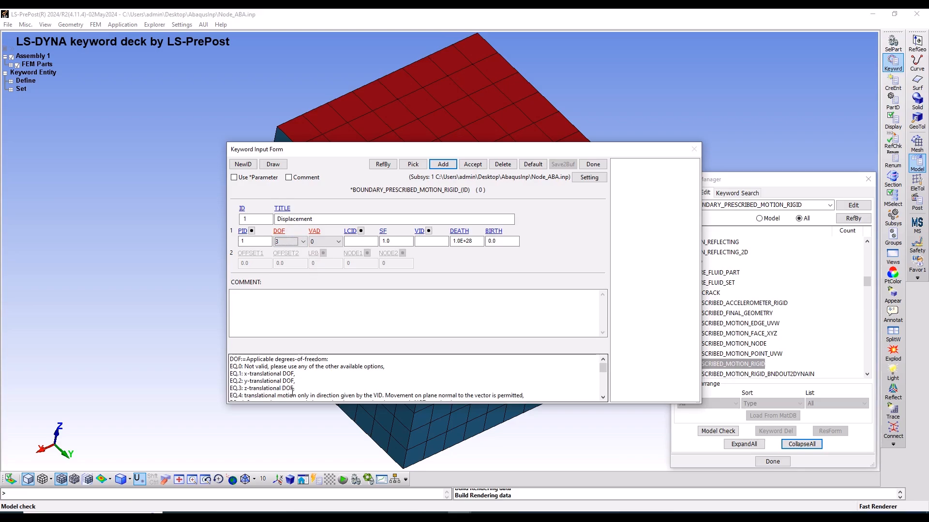
click(332, 241)
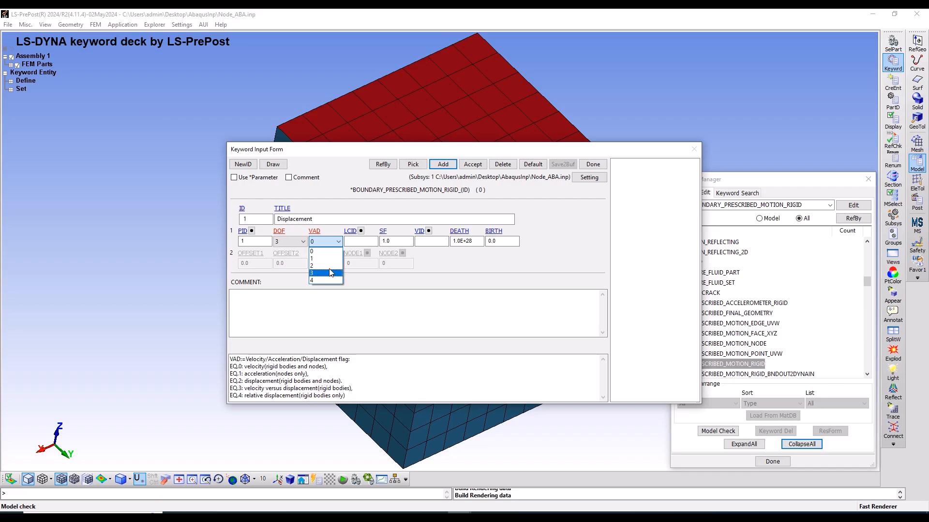
click(322, 266)
Link the motion to load curve 2 AMP with scale factor SF -1.0, then accept the entry and close the form
click(361, 231)
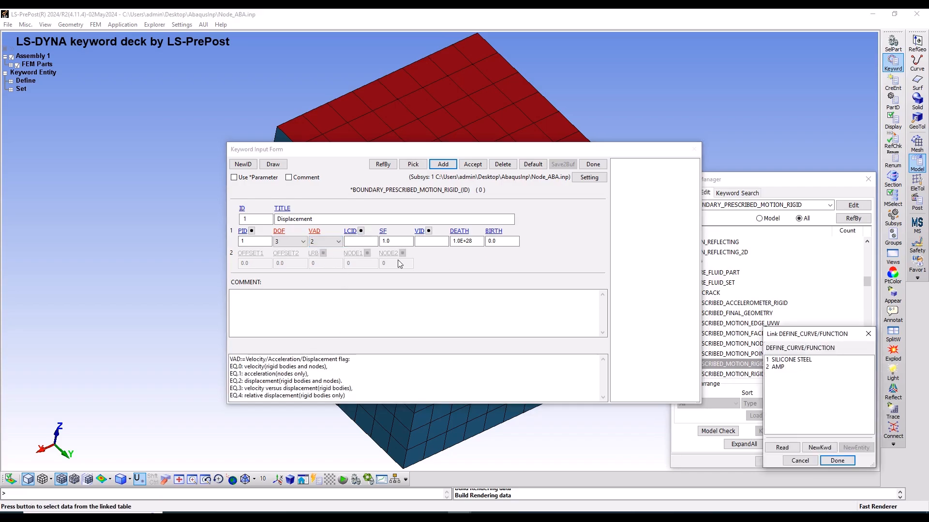
click(779, 367)
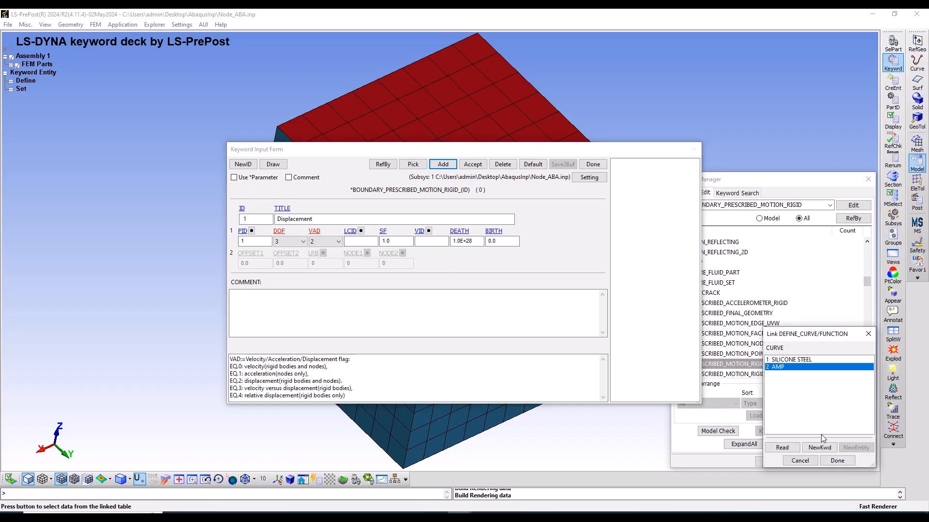
click(837, 461)
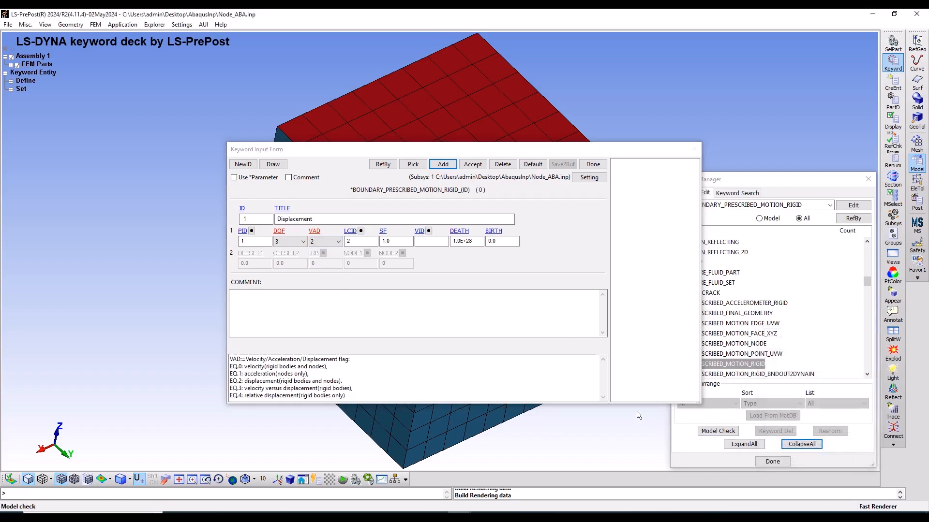
click(383, 241)
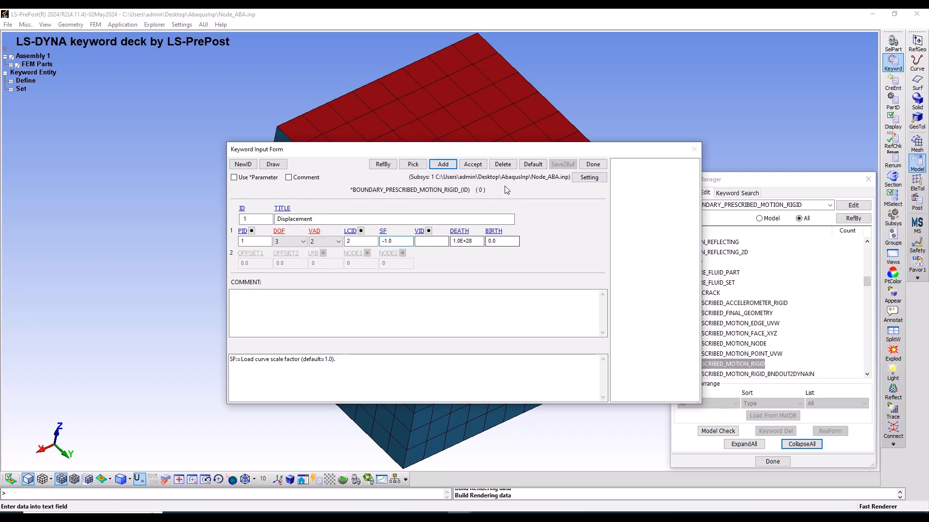
click(479, 166)
click(592, 164)
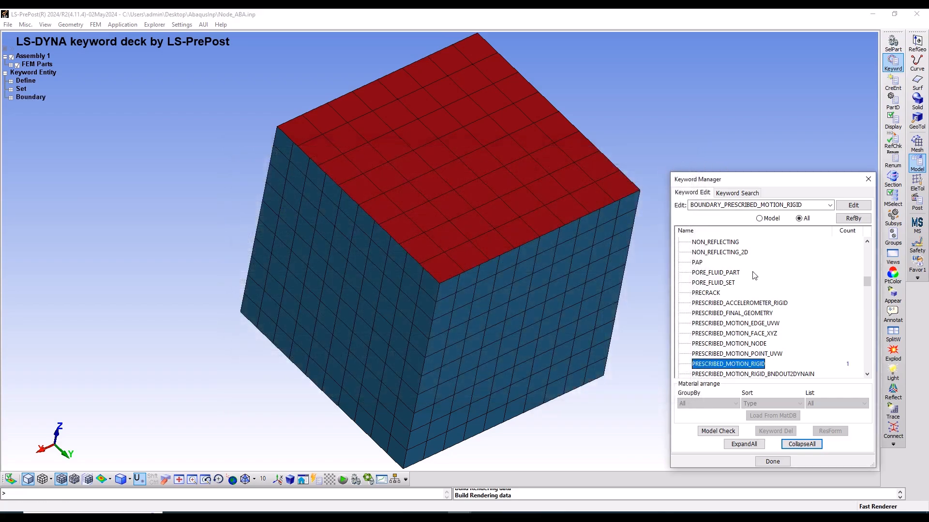
Collapse the keyword list and open the CONTACT keyword AUTOMATIC_GENERAL for editing
click(801, 444)
scroll(745, 290, up, 10)
scroll(716, 273, down, 3)
scroll(716, 273, up, 4)
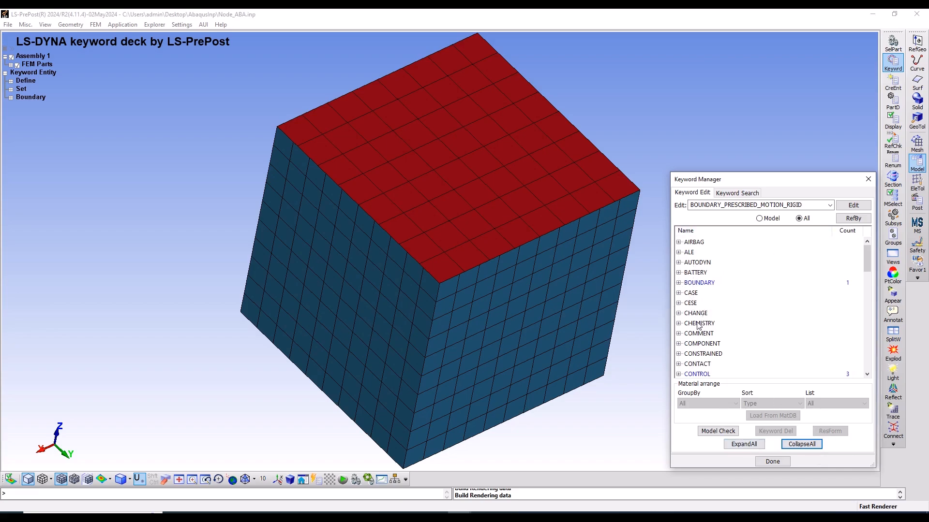
double_click(687, 364)
scroll(732, 365, down, 8)
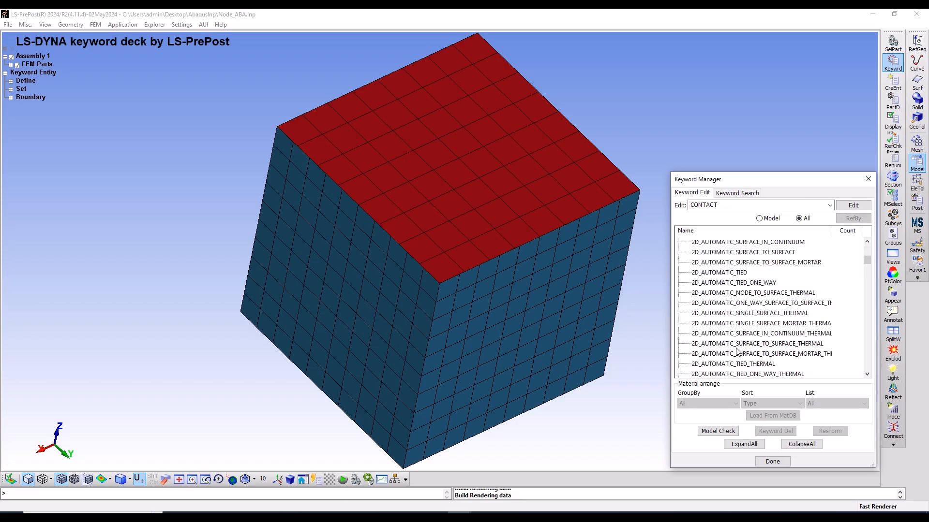
scroll(737, 352, down, 4)
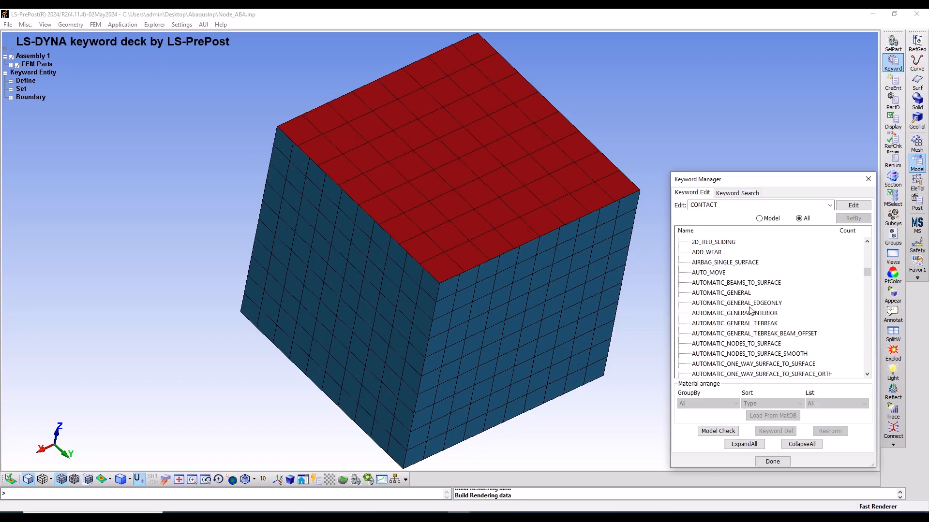
click(733, 293)
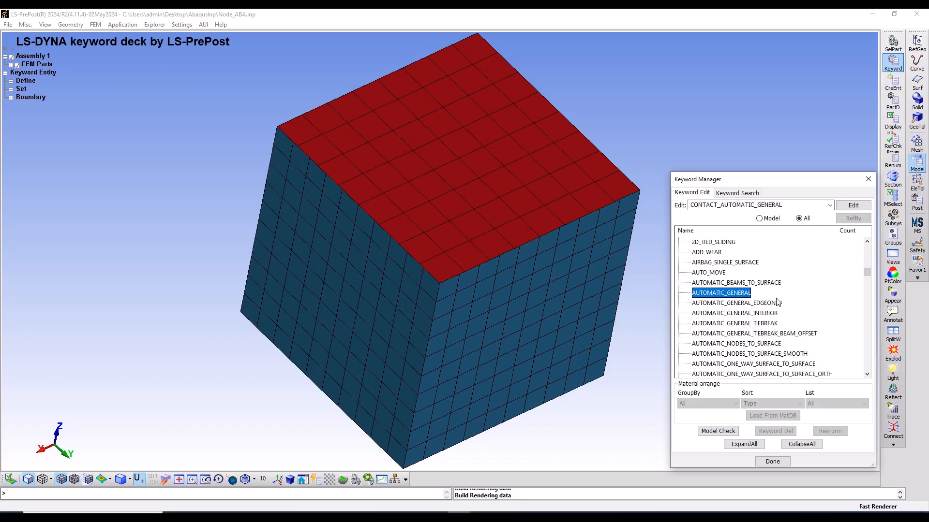
double_click(693, 295)
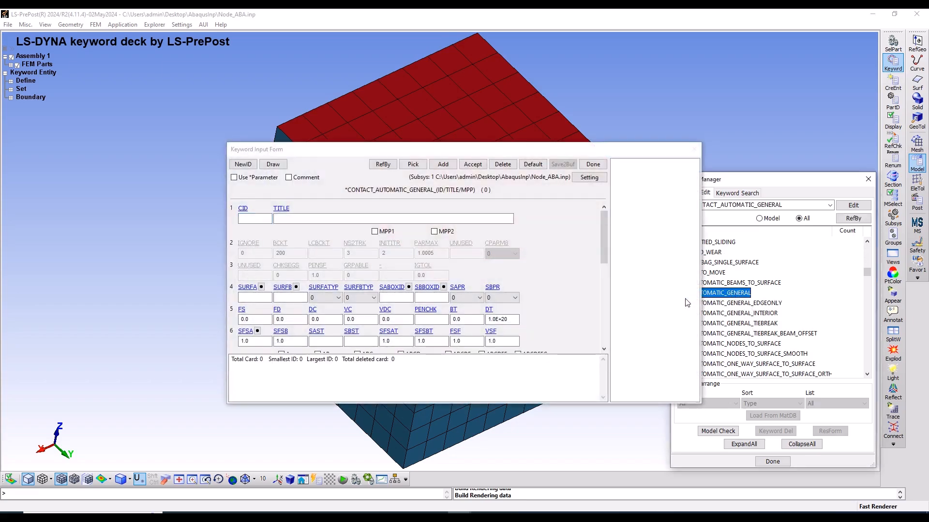
Set both contact surface types, SURFATYP and SURFBTYP, to 3 (part ID)
click(326, 298)
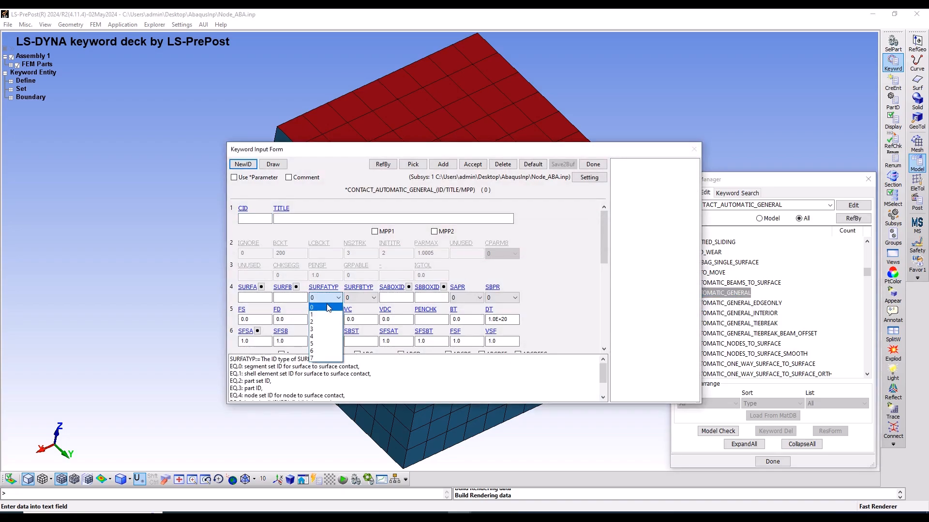
click(322, 329)
click(351, 298)
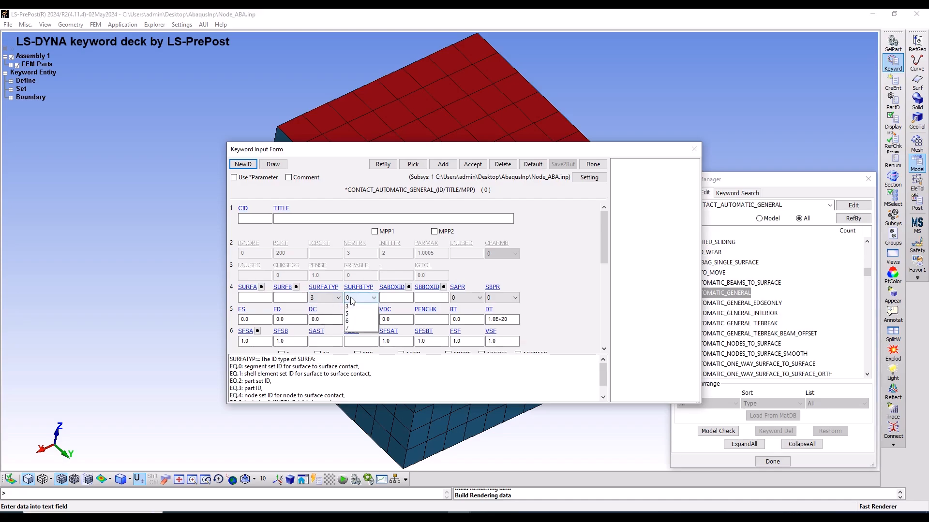
click(352, 329)
Set the contact's static friction coefficient FS and dynamic friction coefficient FD to 0.2
click(264, 319)
key(BackSpace)
text(2)
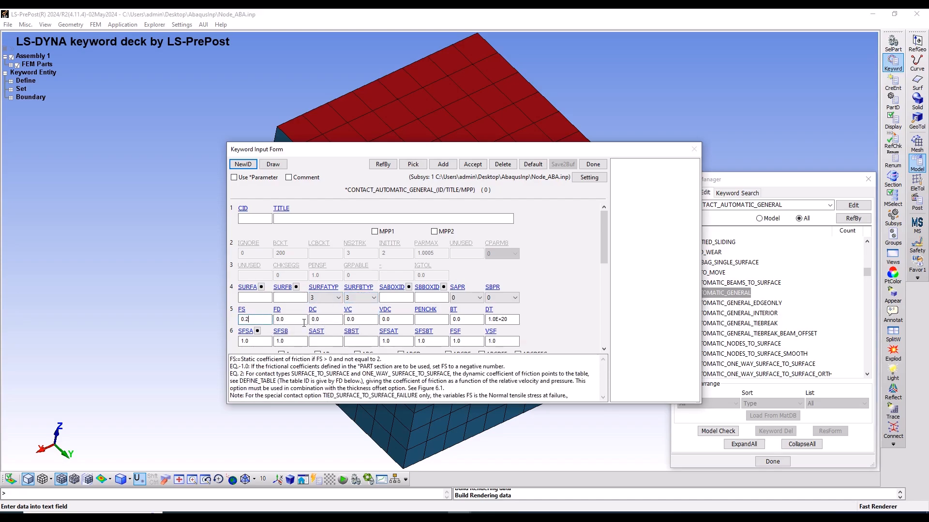
click(296, 319)
key(BackSpace)
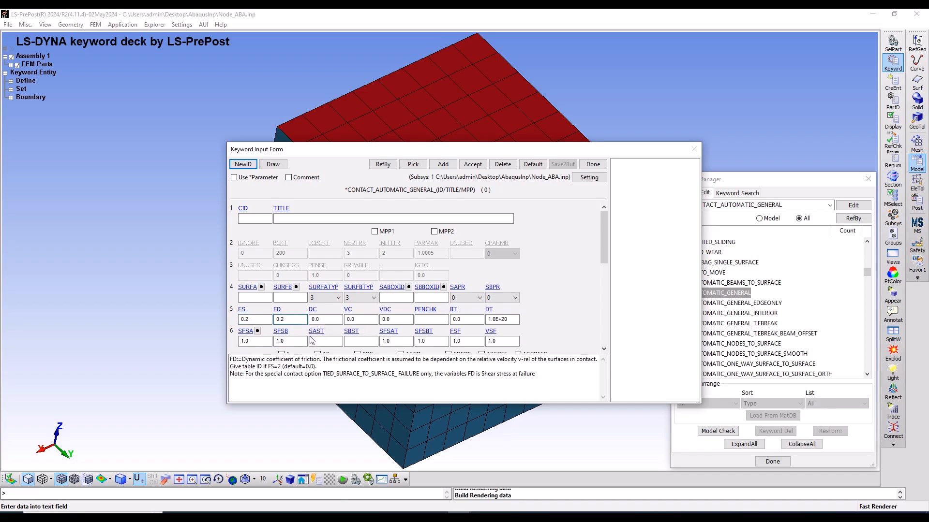
Accept the contact definition, close its form and return to the collapsed list of keywords used in the model
scroll(432, 309, down, 1)
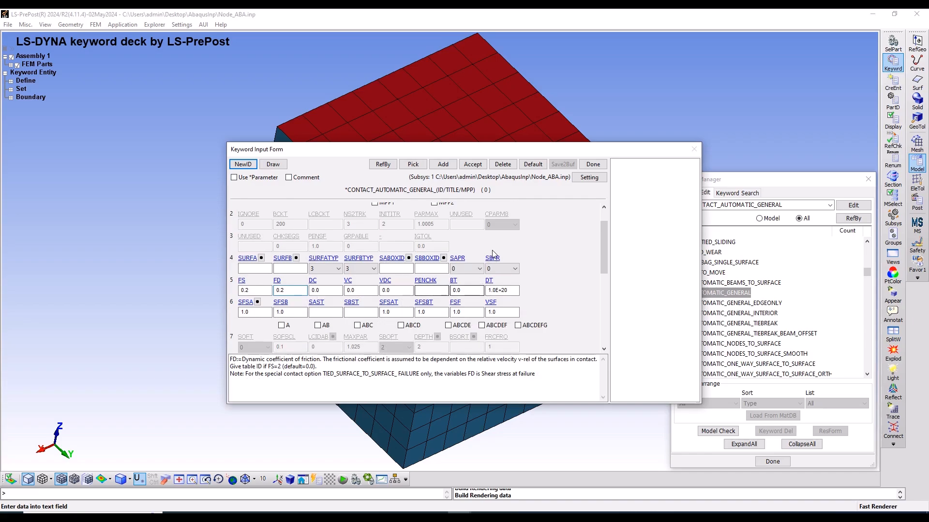
click(474, 164)
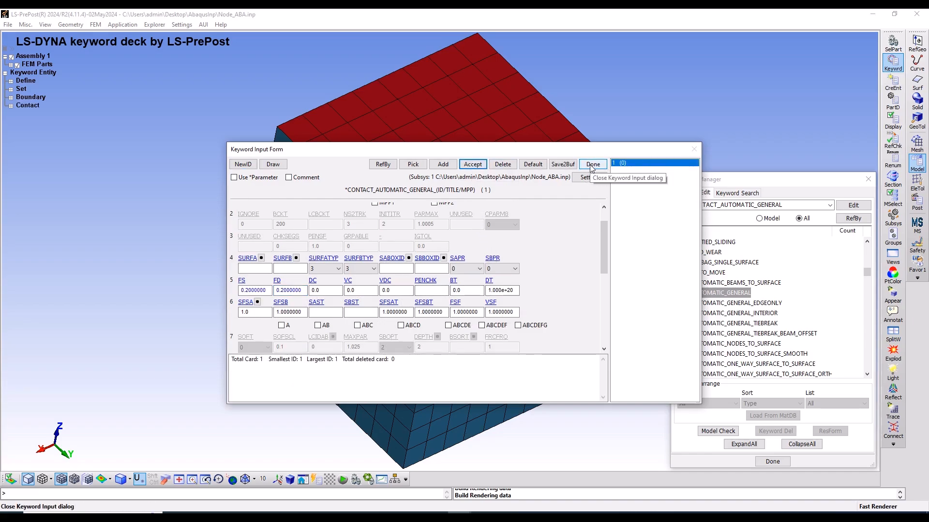
click(592, 164)
click(794, 450)
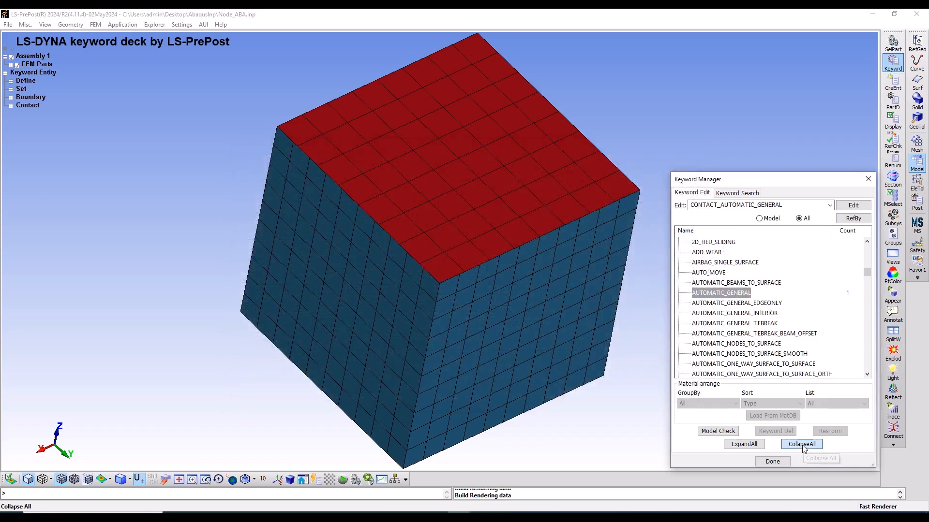
click(761, 218)
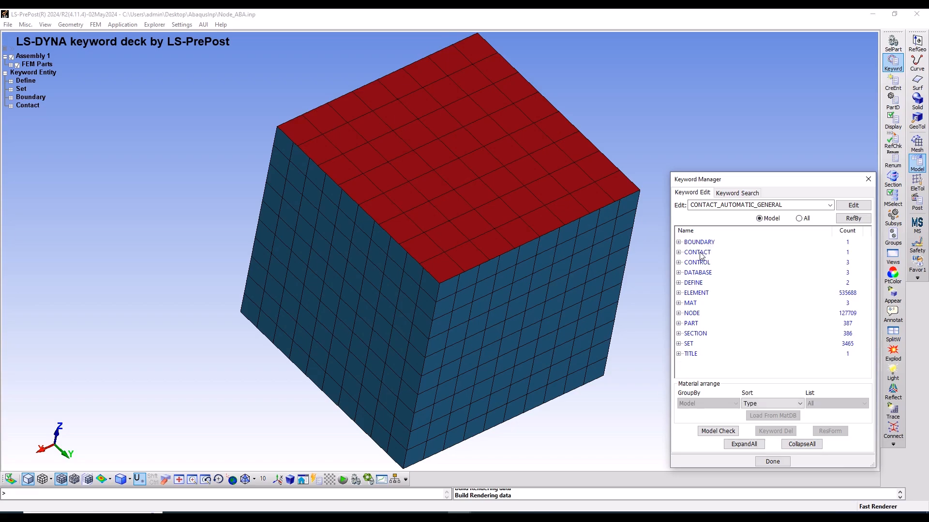
Edit the DATABASE keyword BINARY_D3PLOT to use an output interval DT of 0.1, accept it and close its form
click(680, 274)
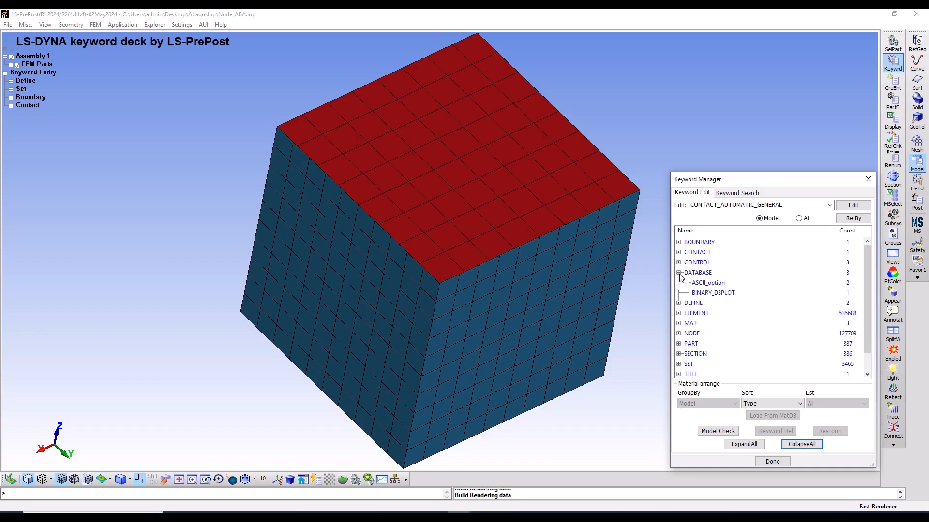
double_click(715, 293)
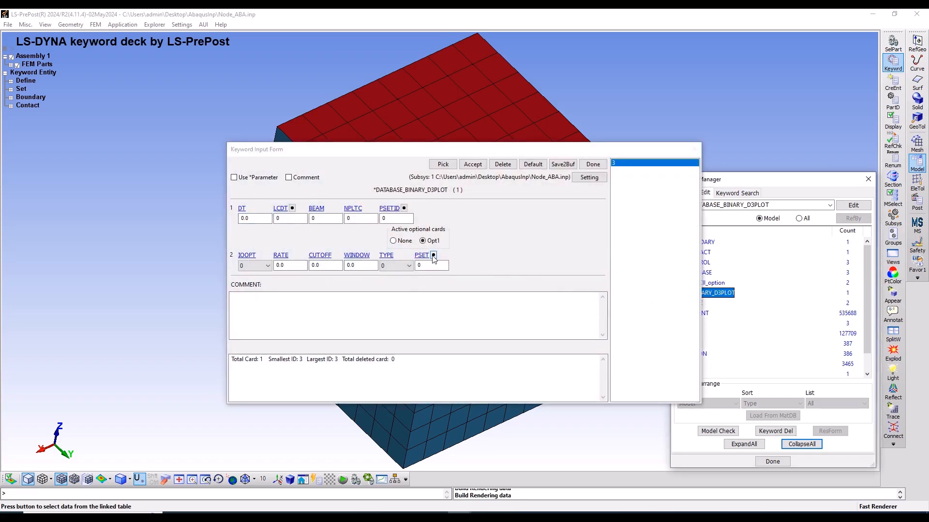
click(249, 219)
key(BackSpace)
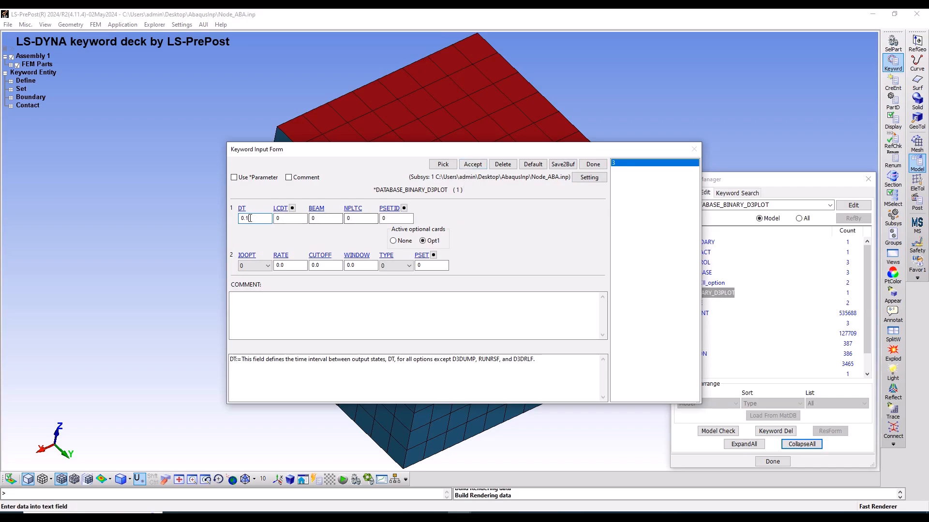
click(472, 165)
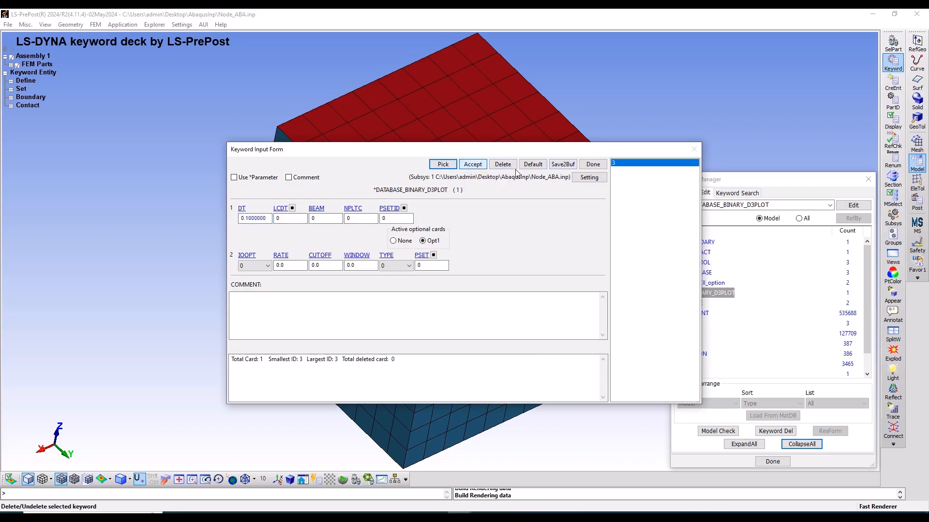
click(593, 164)
Open the DATABASE keyword ASCII_option and enable the RCFORC and RBDOUT outputs
click(709, 283)
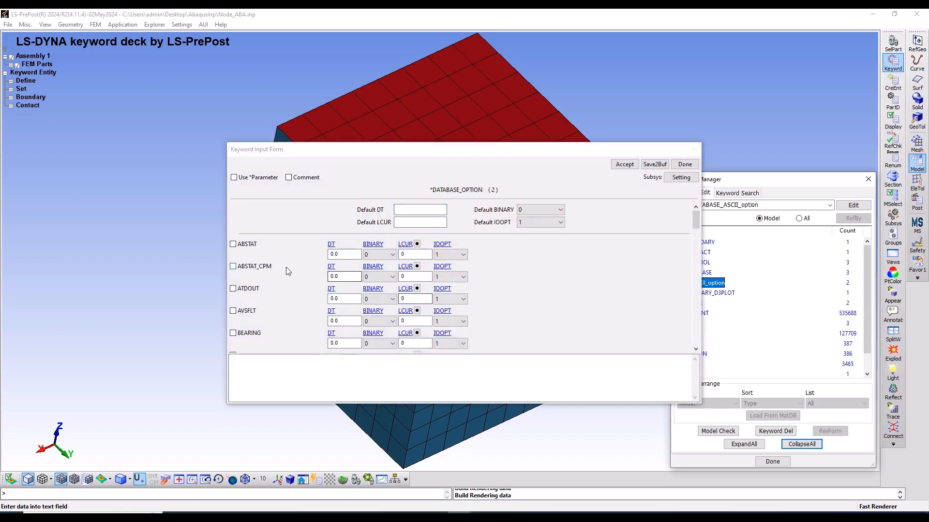
scroll(286, 267, down, 5)
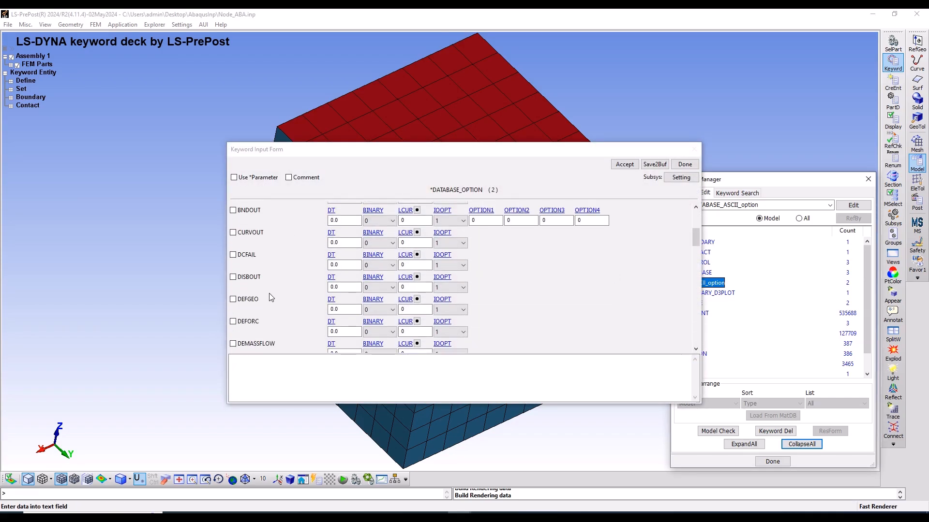
scroll(269, 293, down, 6)
scroll(243, 317, down, 5)
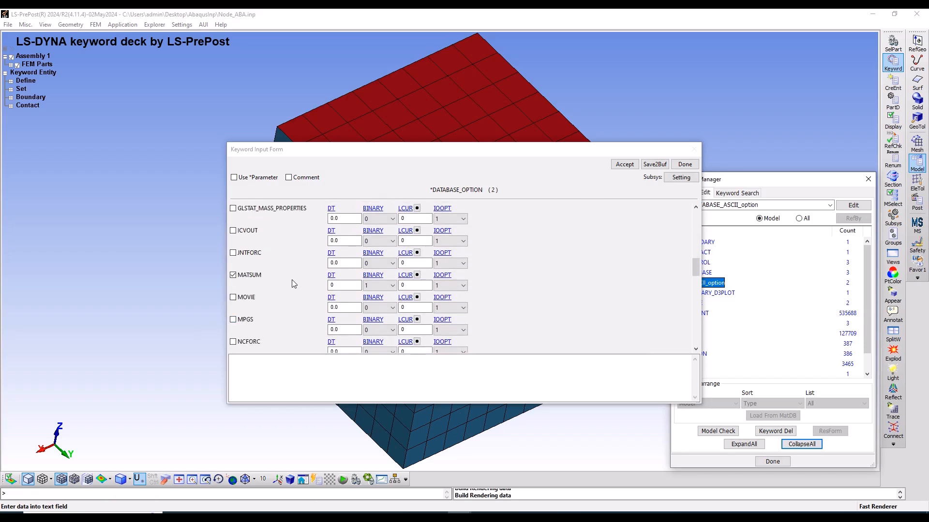
scroll(296, 288, down, 5)
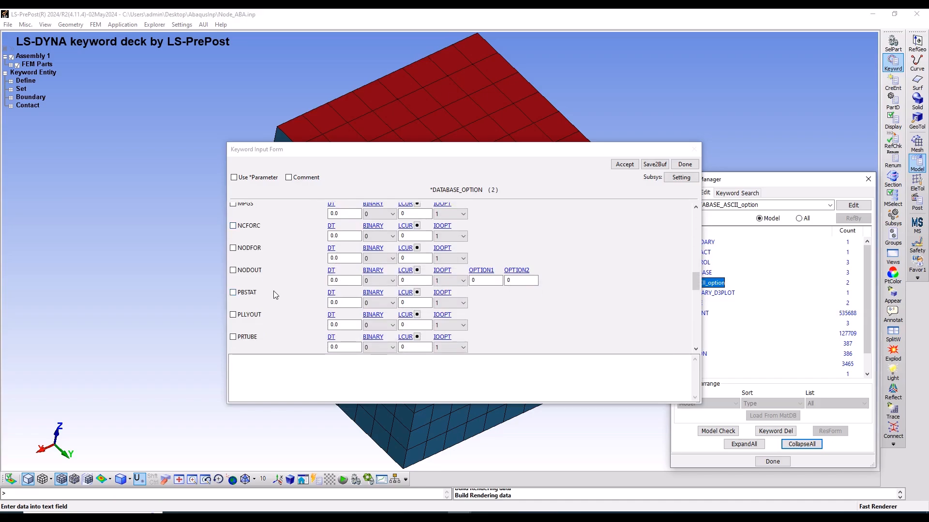
scroll(288, 289, down, 5)
scroll(288, 289, down, 1)
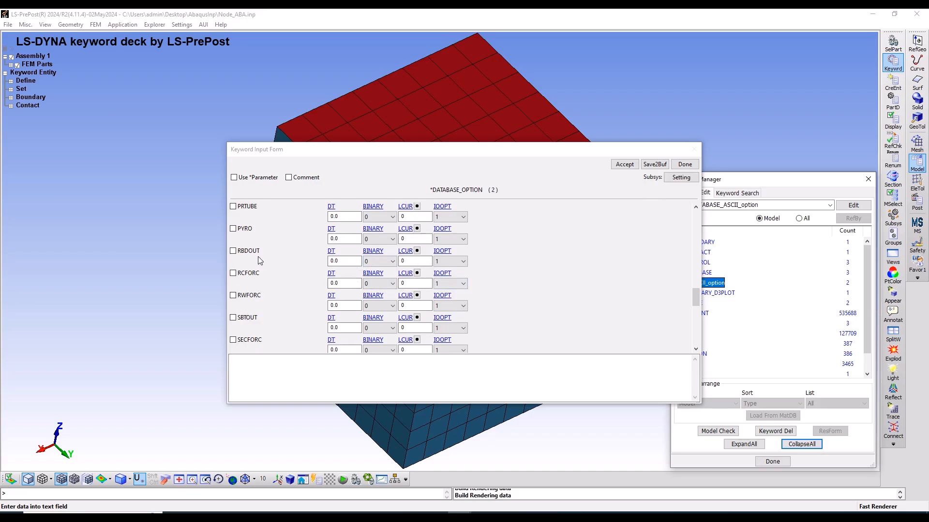
click(236, 278)
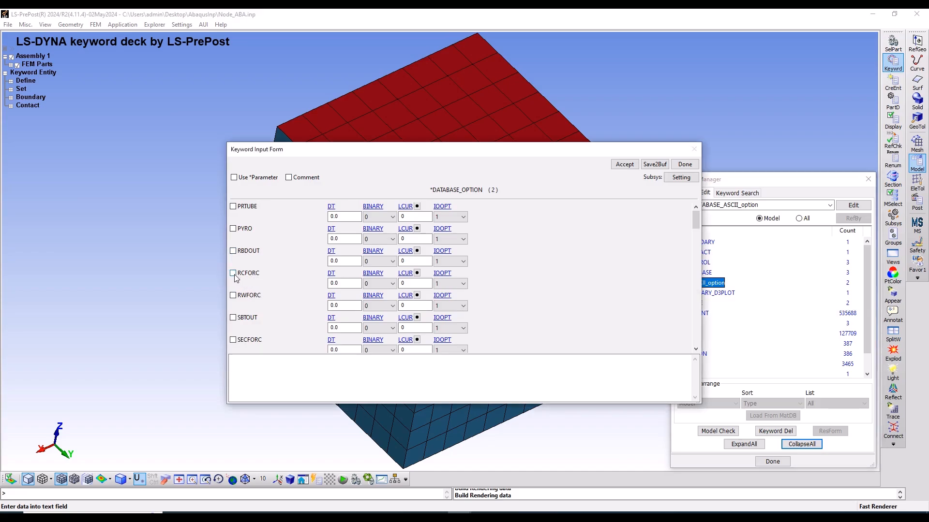
scroll(237, 278, up, 3)
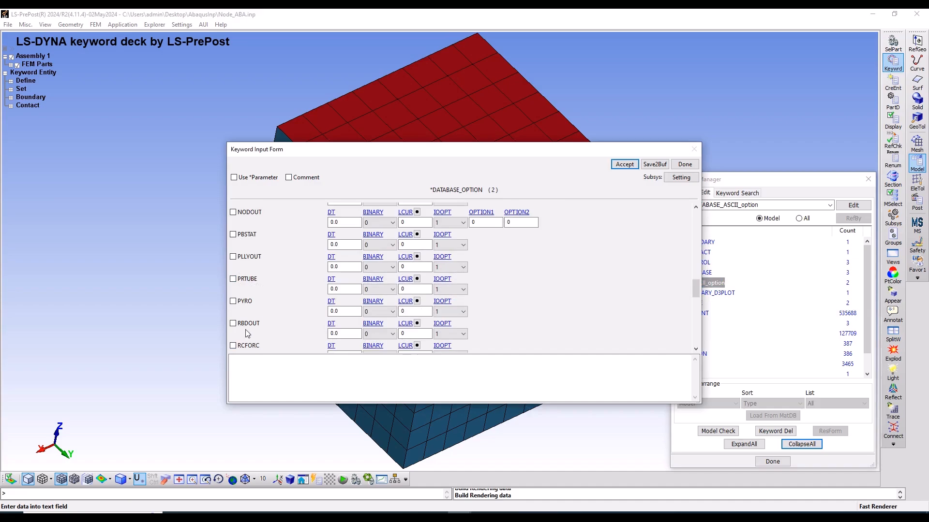
click(233, 346)
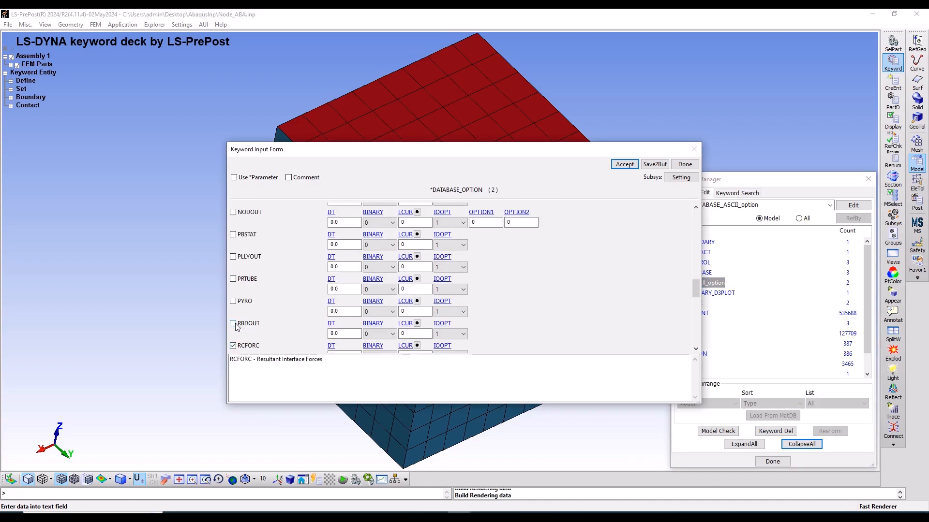
click(233, 324)
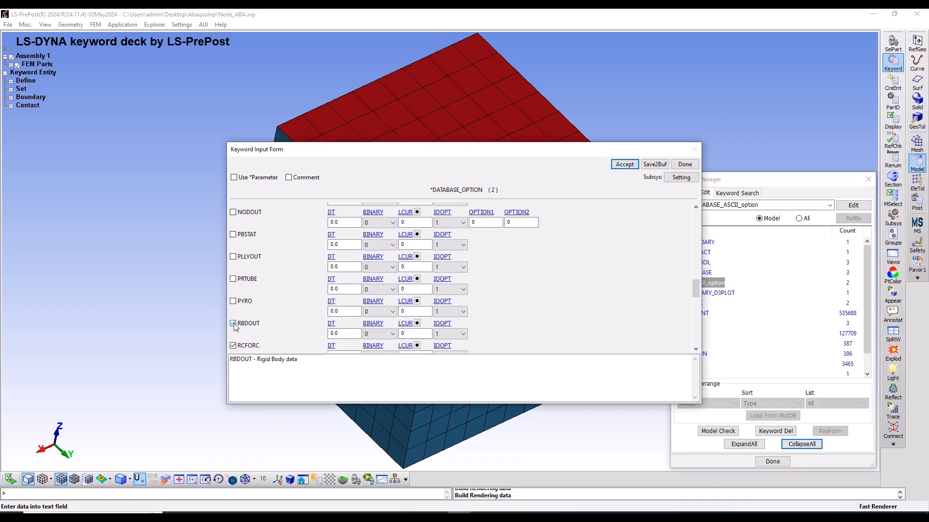
scroll(239, 321, down, 3)
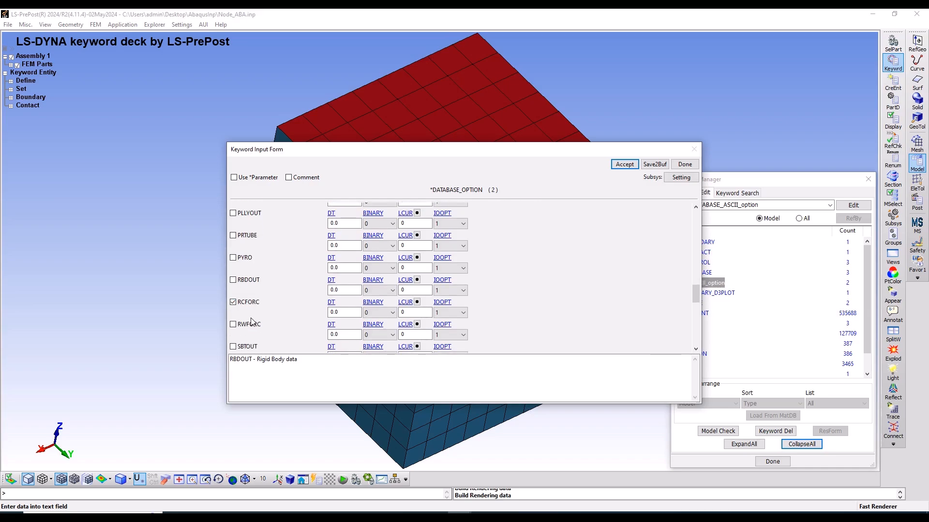
click(244, 282)
Set the time interval DT to 0.1 for RCFORC and in the PYRO row of the ASCII output options
click(346, 312)
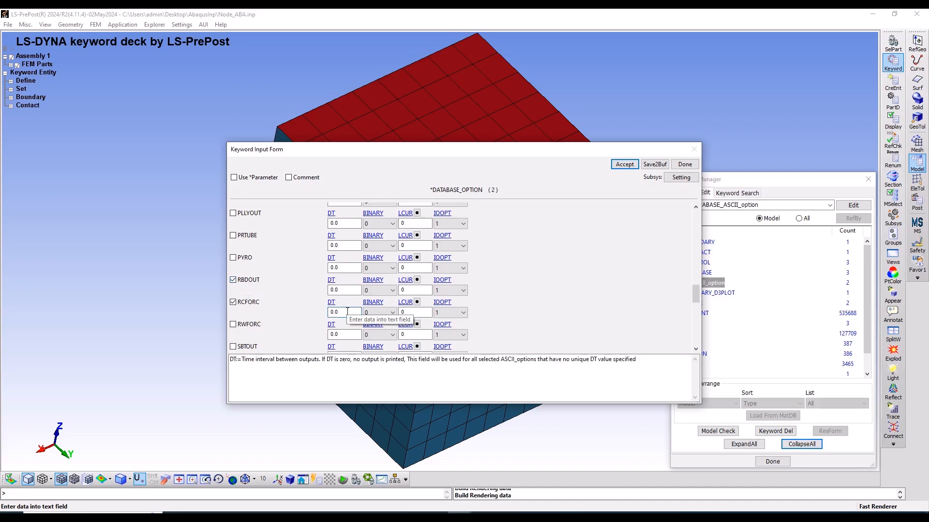
text(1)
click(342, 268)
key(BackSpace)
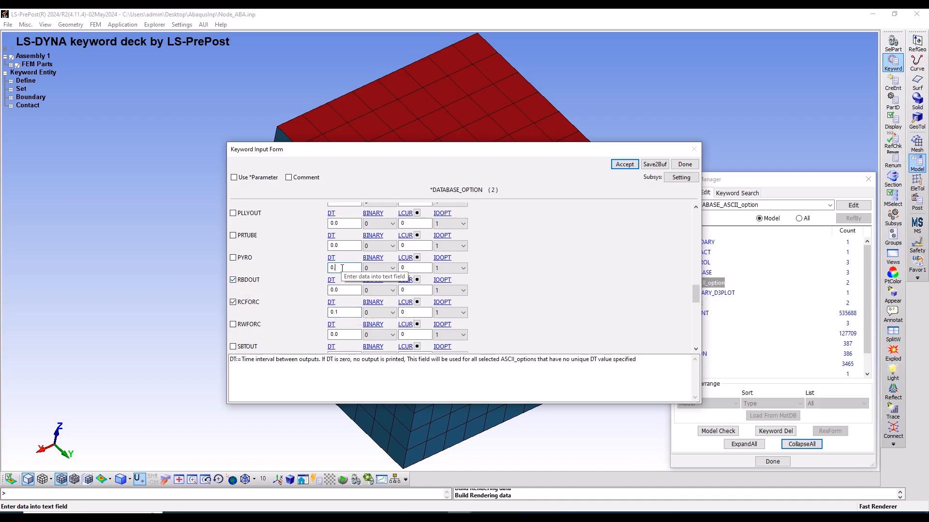
scroll(300, 303, down, 5)
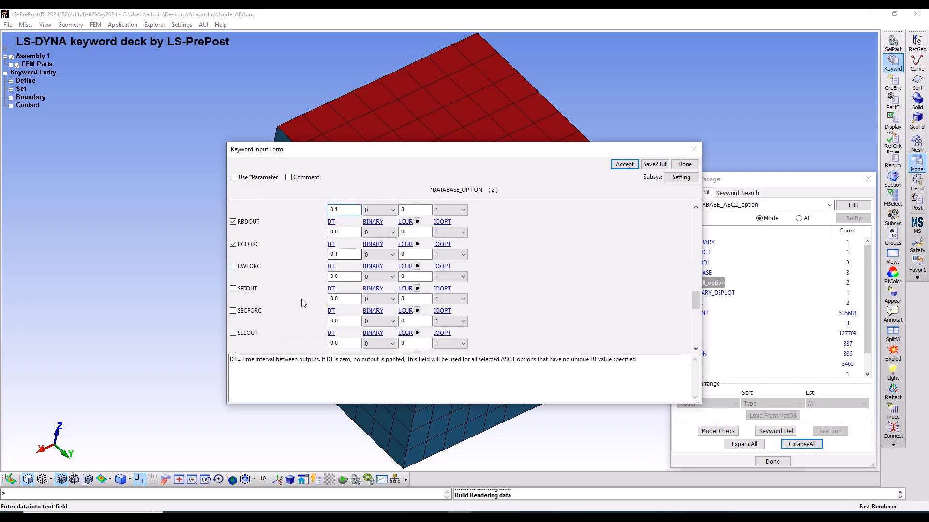
scroll(301, 299, down, 5)
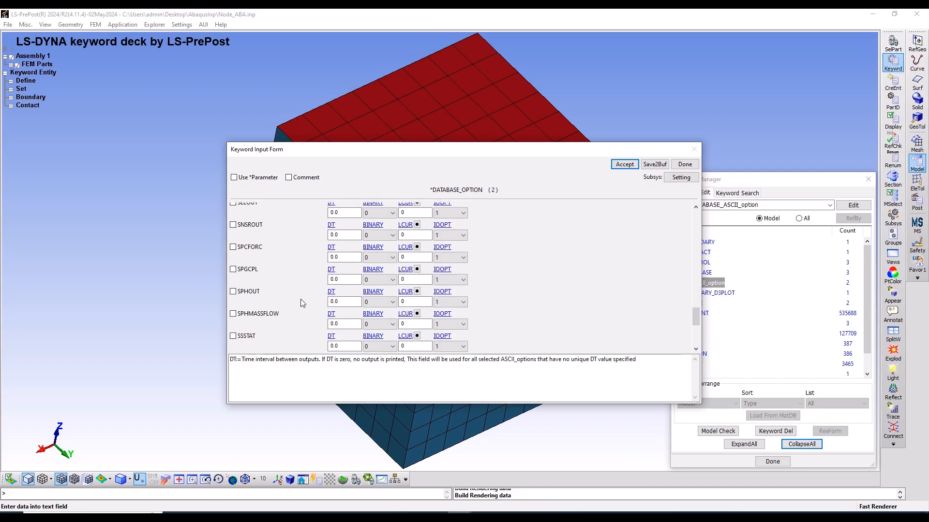
scroll(300, 299, up, 6)
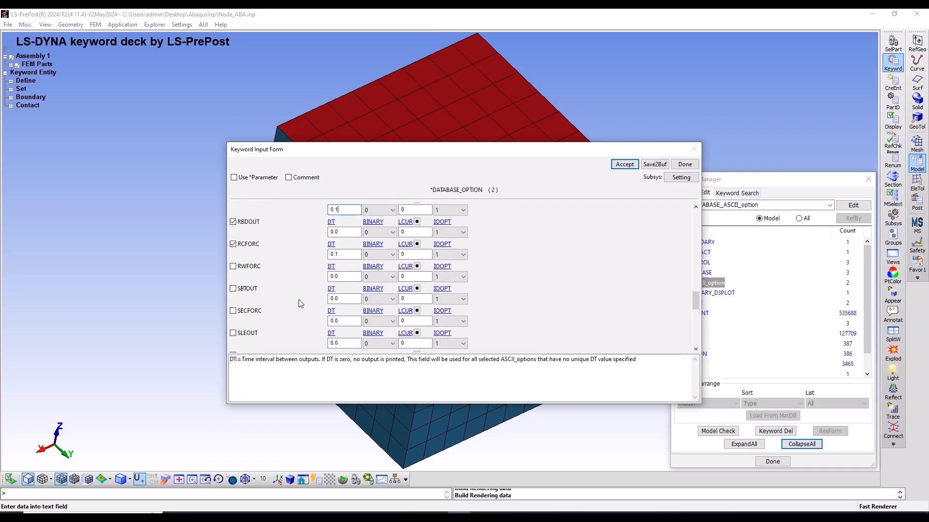
scroll(299, 303, up, 4)
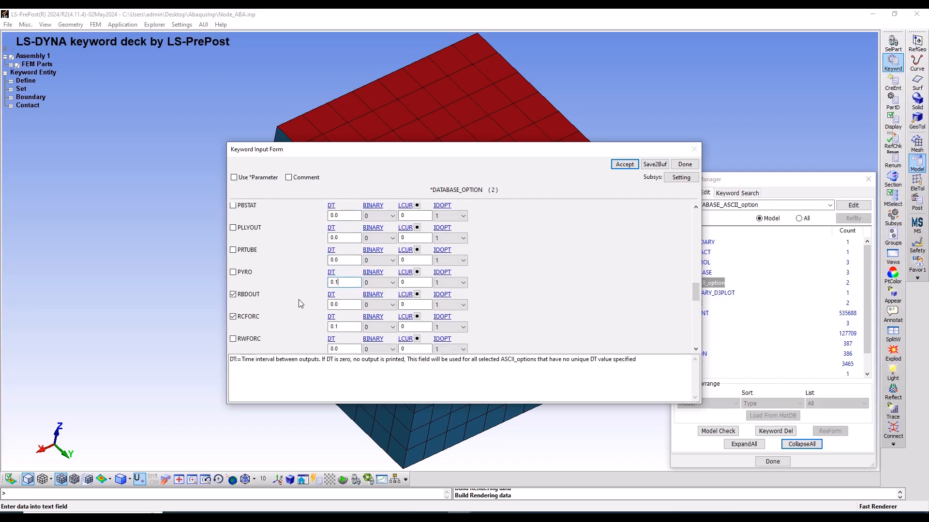
scroll(300, 303, up, 2)
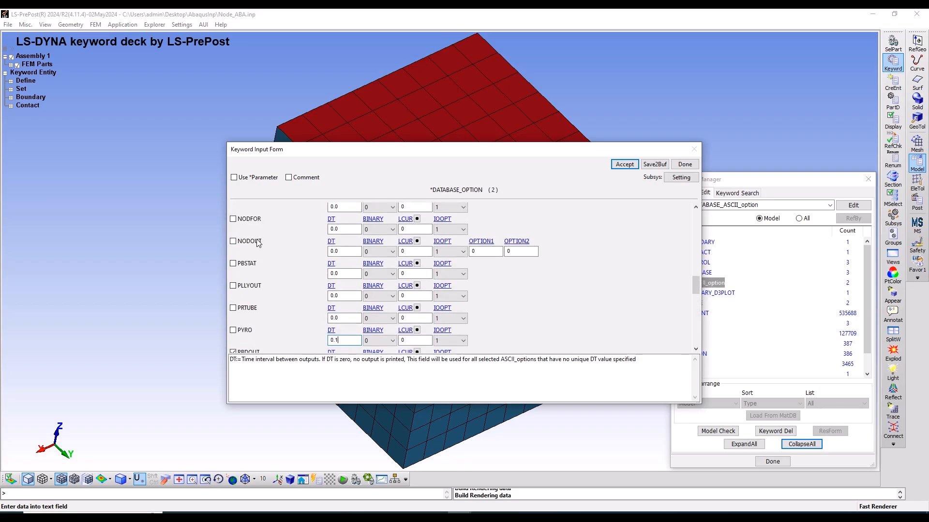
scroll(258, 242, up, 2)
scroll(265, 267, up, 1)
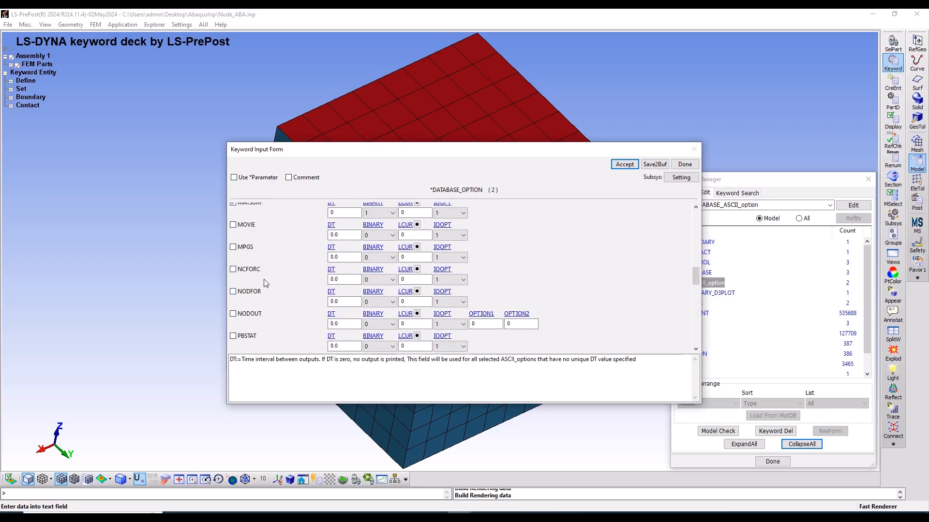
click(256, 270)
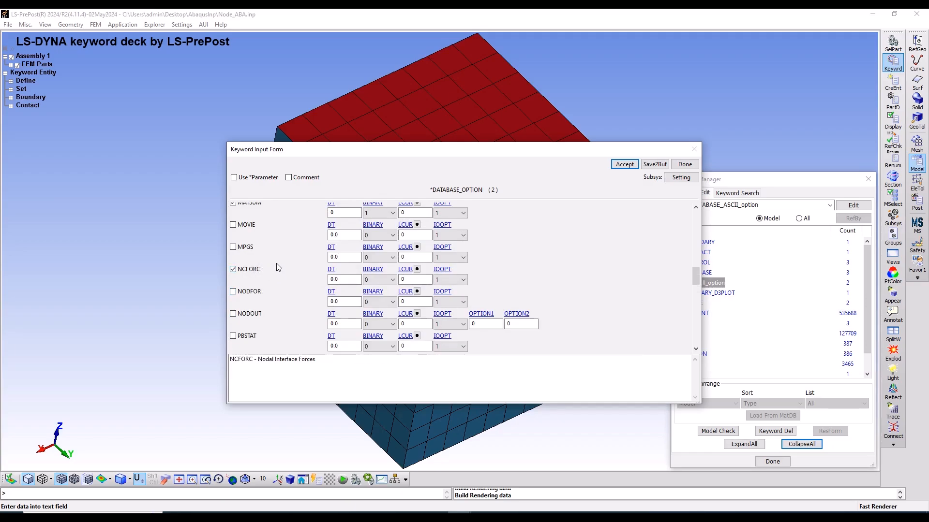
click(250, 268)
scroll(257, 260, up, 3)
scroll(258, 259, up, 3)
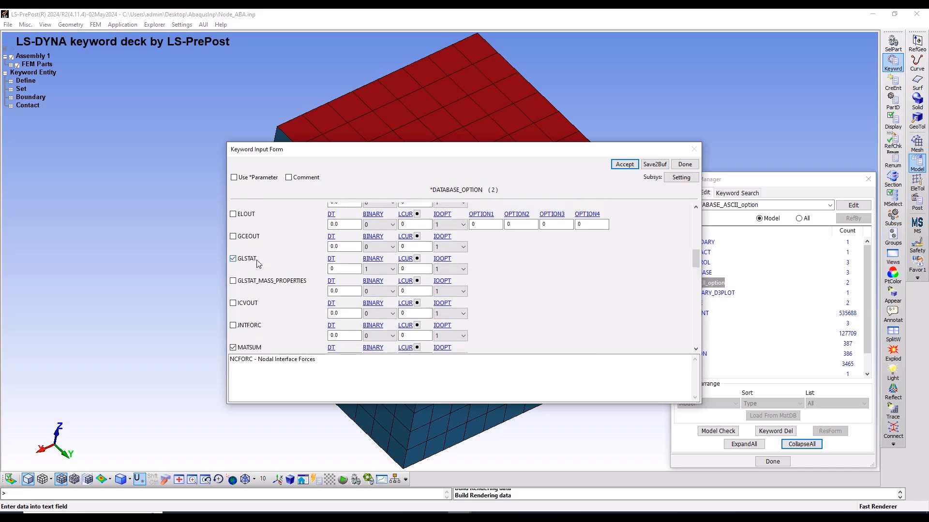
scroll(258, 264, up, 4)
click(248, 281)
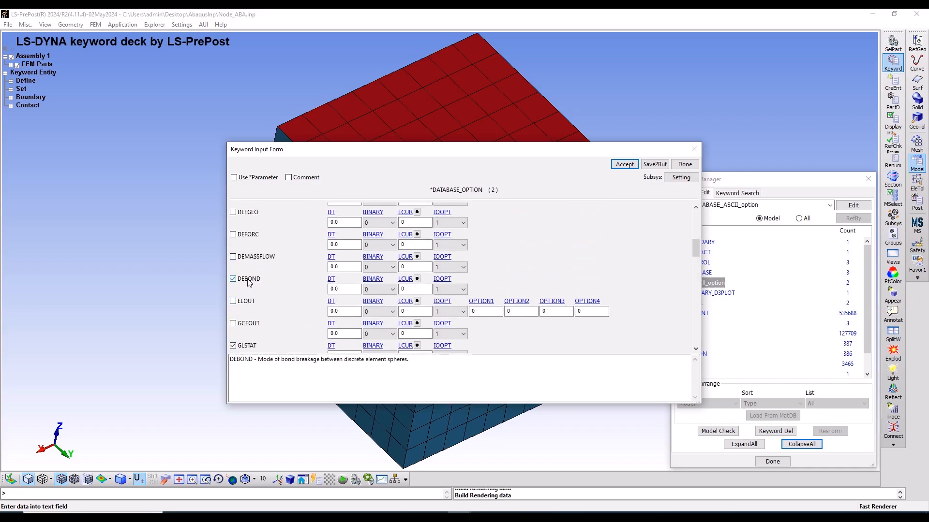
click(249, 281)
Enable the BNDOUT boundary condition output and set its time interval DT to 0.1
scroll(257, 258, up, 3)
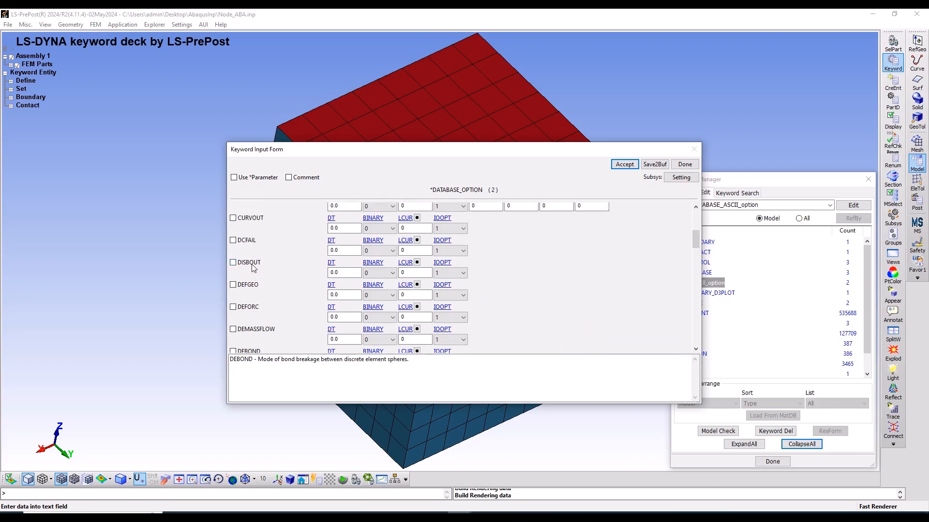
scroll(251, 271, up, 4)
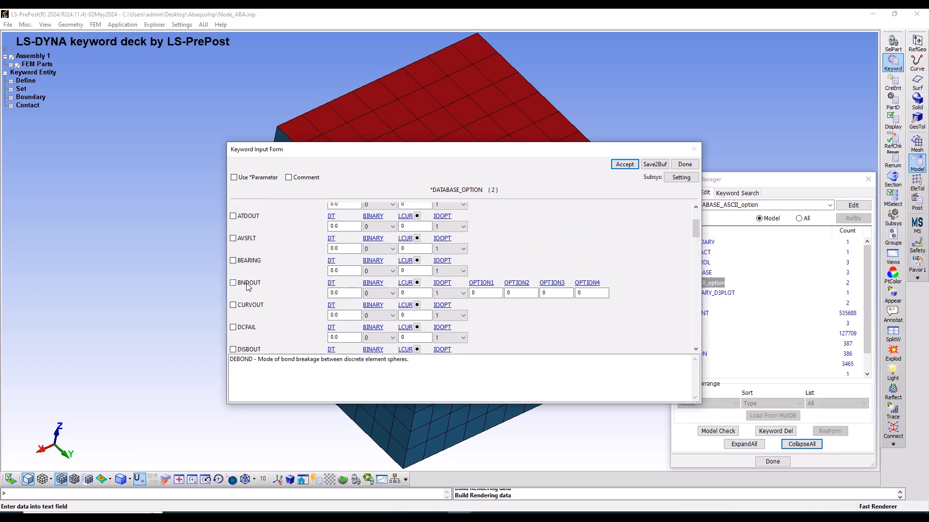
click(248, 287)
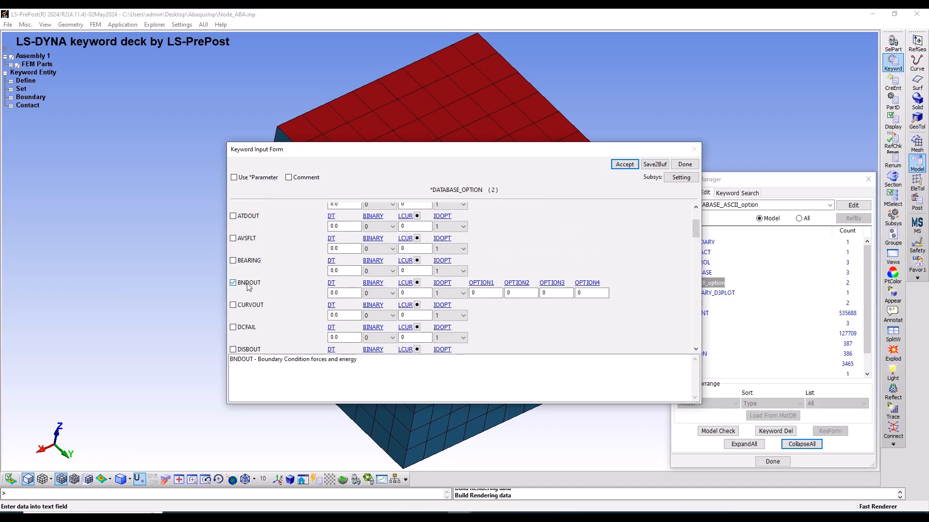
click(345, 292)
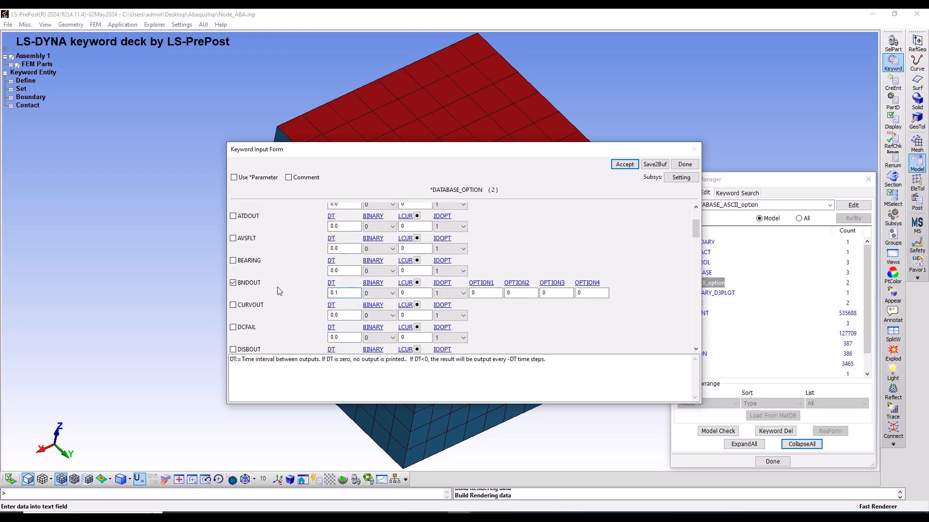
Accept the ASCII output options, close their form and collapse the DATABASE keyword group
scroll(273, 290, up, 2)
scroll(271, 290, up, 2)
scroll(270, 291, down, 4)
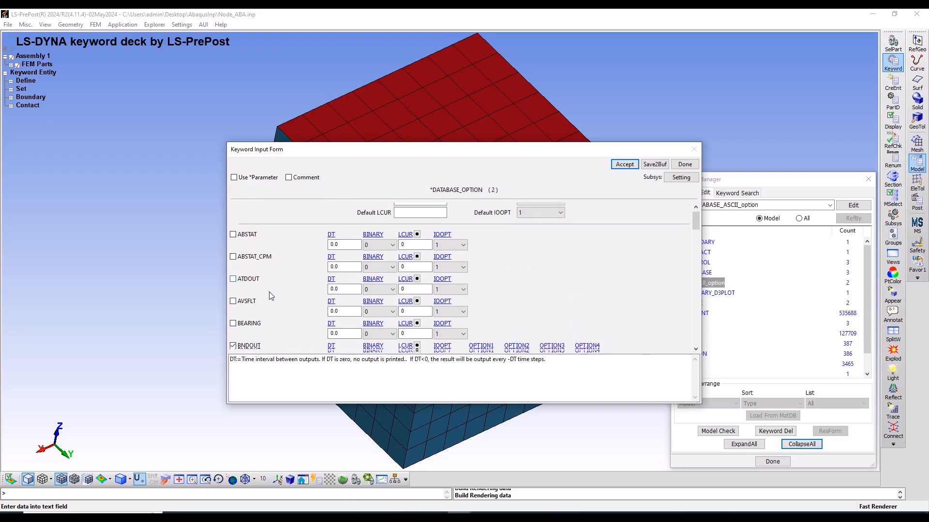
scroll(268, 292, down, 3)
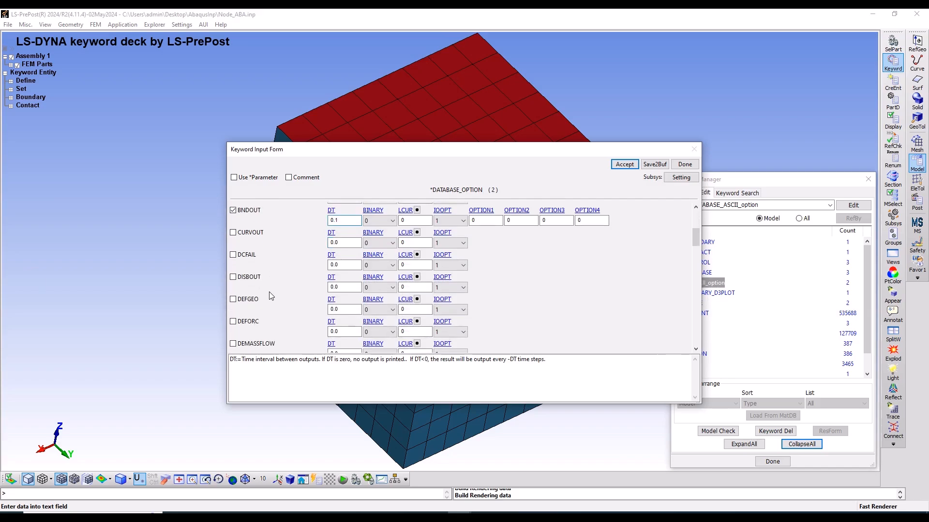
scroll(269, 292, up, 2)
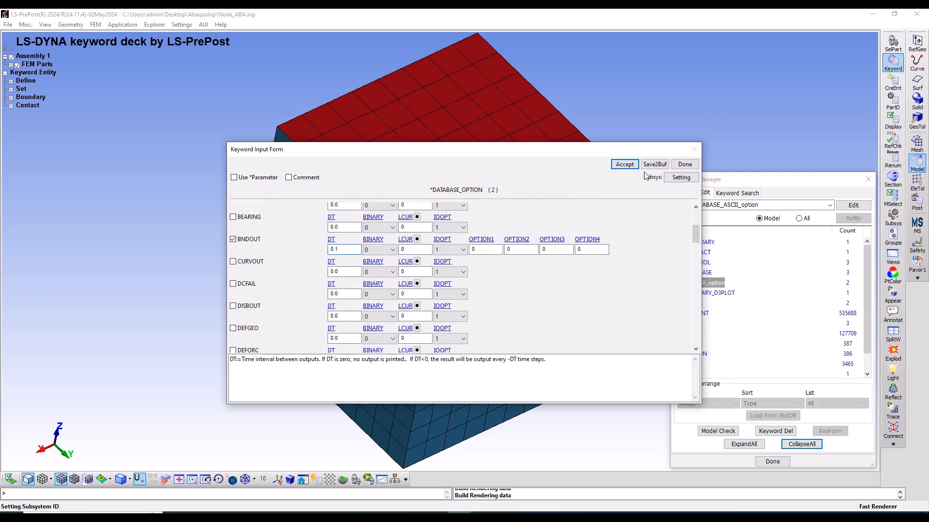
click(624, 164)
click(684, 164)
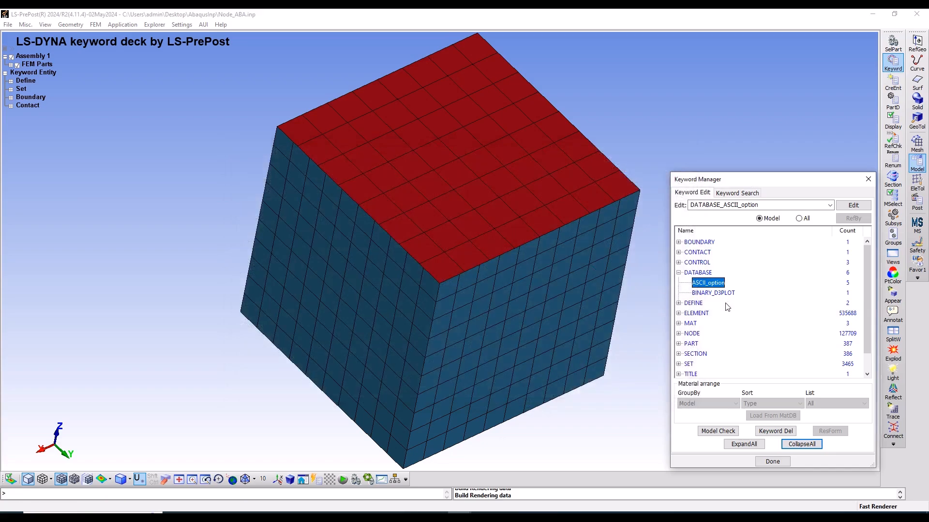
click(678, 274)
click(683, 273)
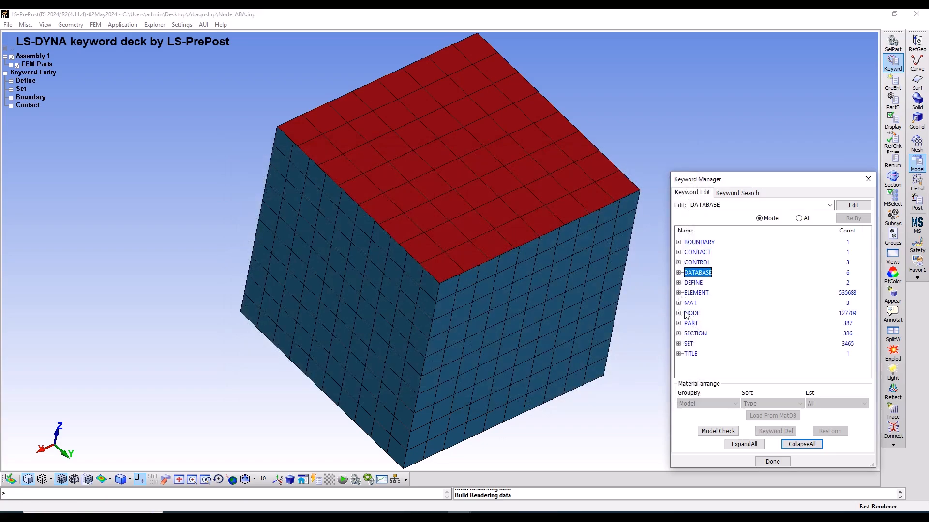
click(679, 304)
click(679, 304)
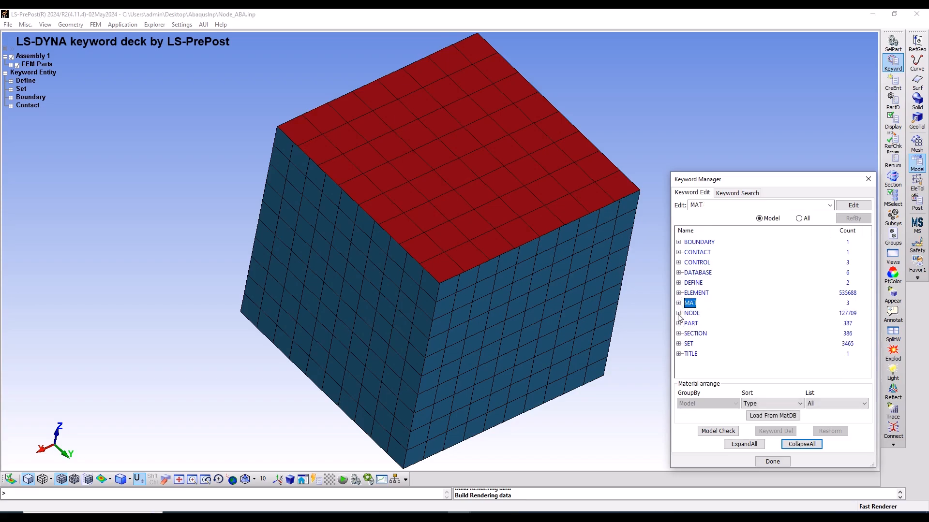
Look over the keywords in the model's SECTION and SET groups and collapse the keyword tree
click(679, 323)
click(679, 324)
click(679, 334)
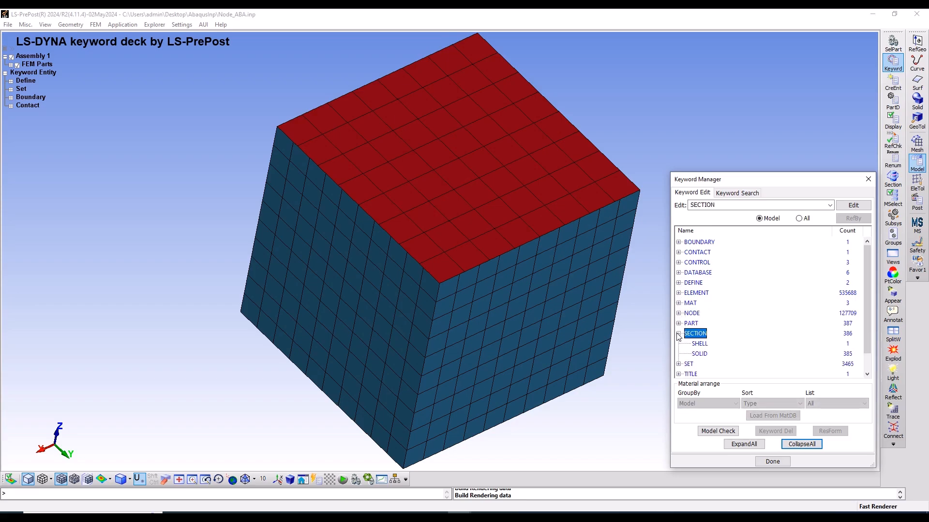
click(679, 334)
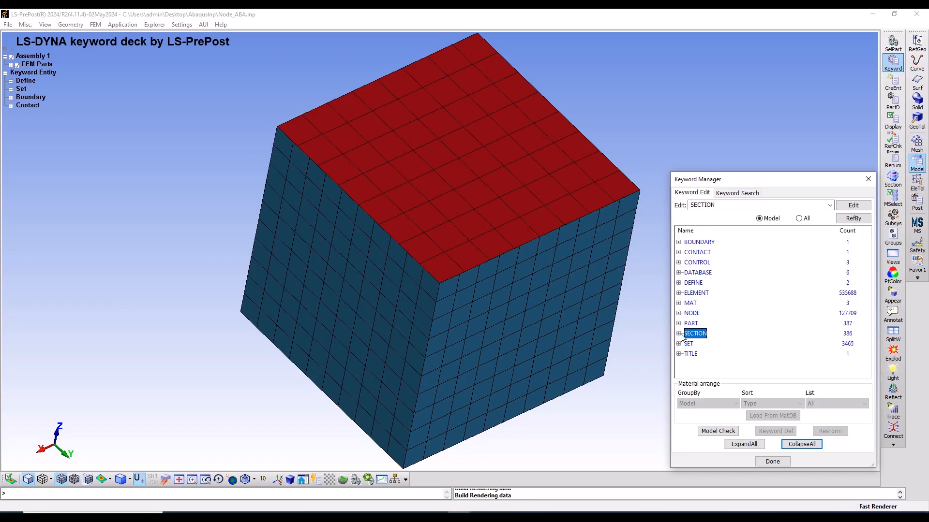
click(678, 343)
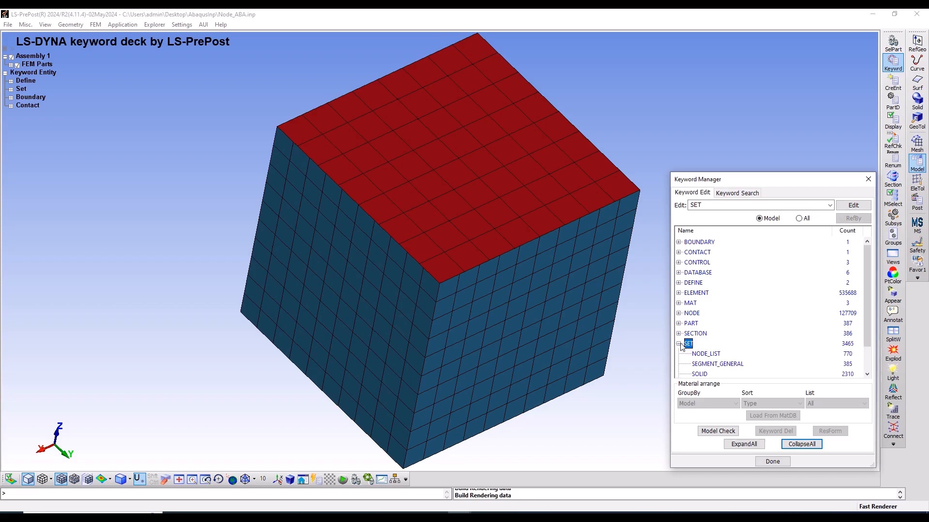
click(678, 344)
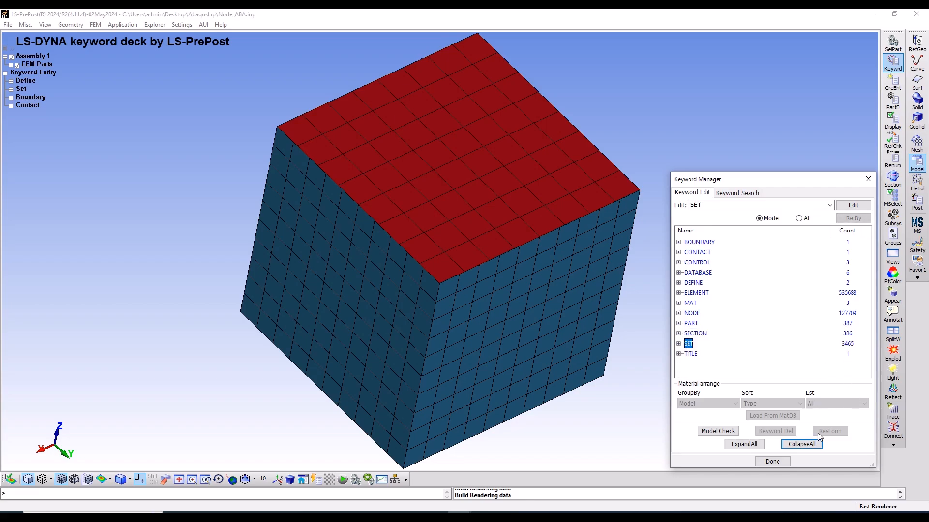
click(804, 445)
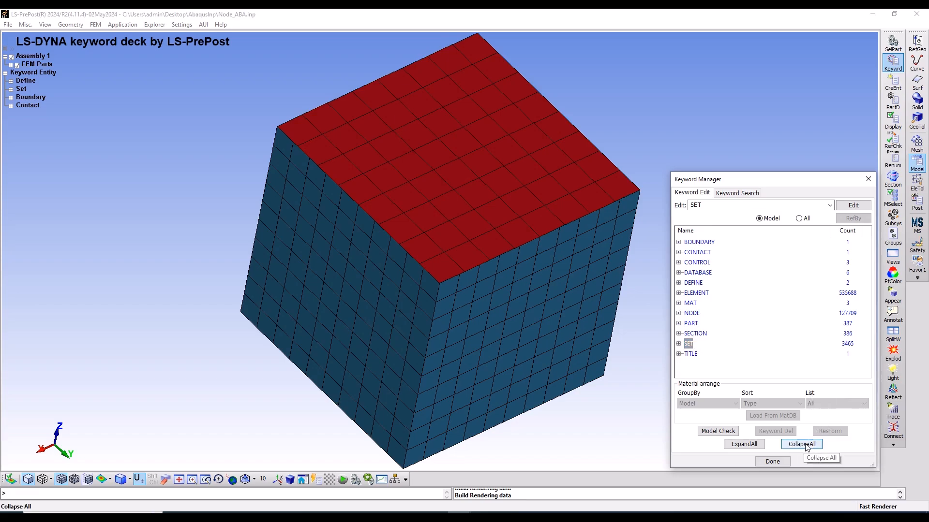
List all available keywords instead of only the model's and open the input form for KEYWORD in the KEYWORD group
click(798, 220)
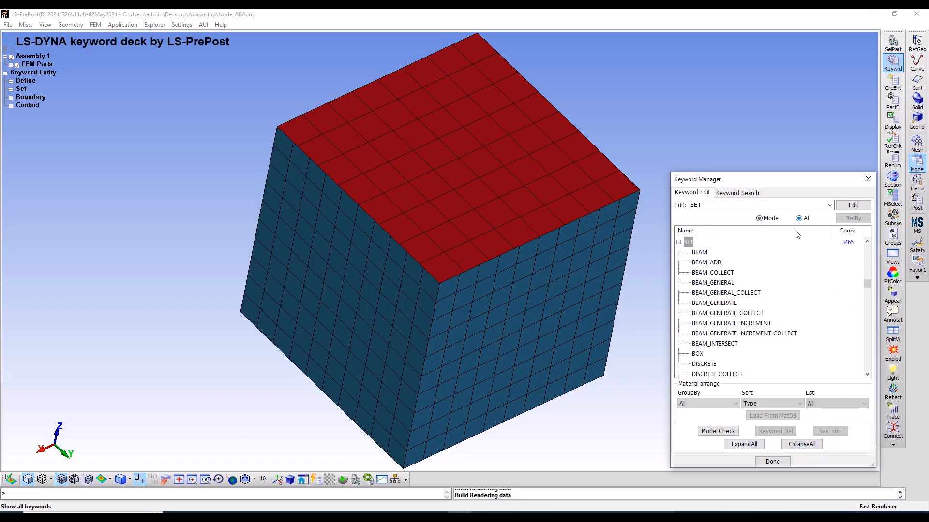
click(801, 444)
scroll(723, 323, up, 2)
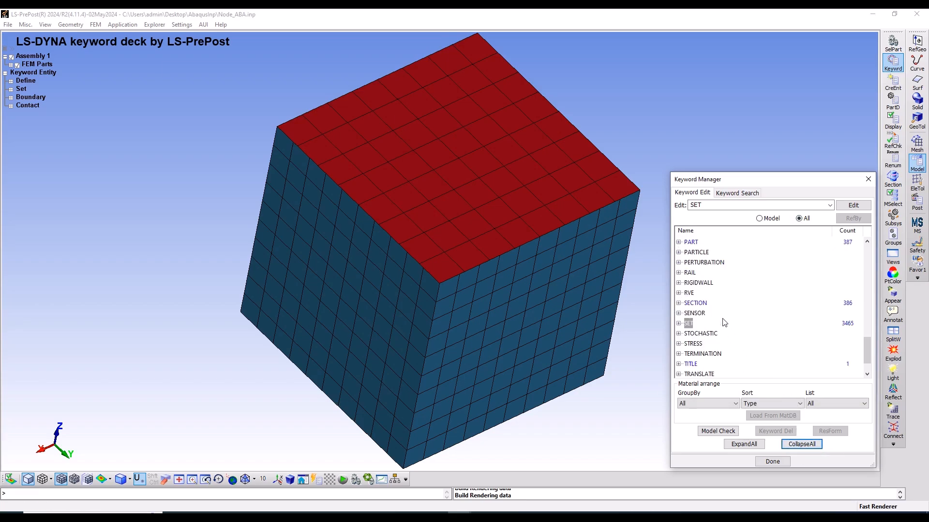
scroll(722, 323, down, 2)
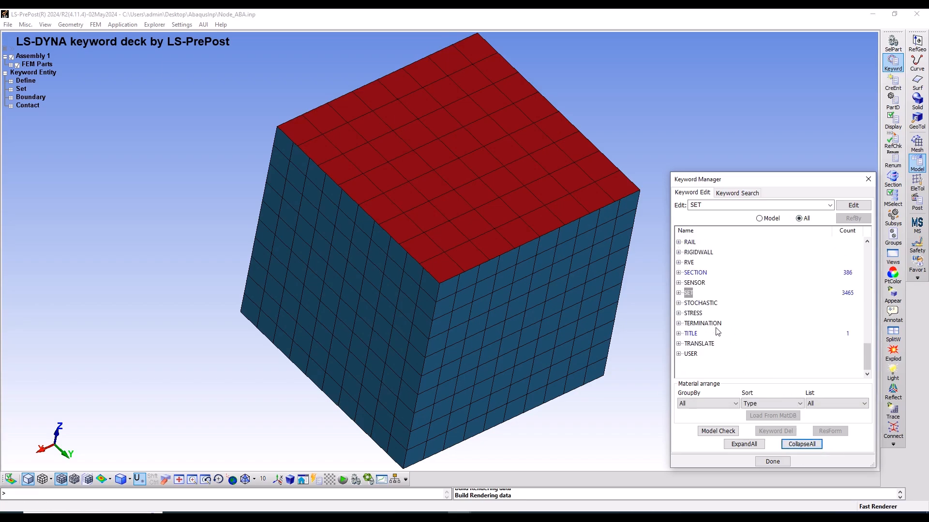
scroll(714, 328, up, 5)
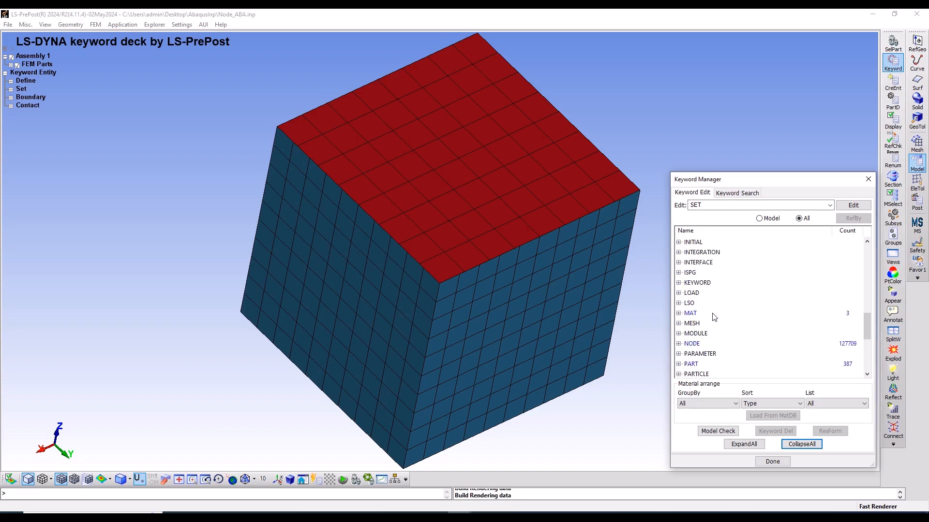
click(678, 283)
double_click(707, 295)
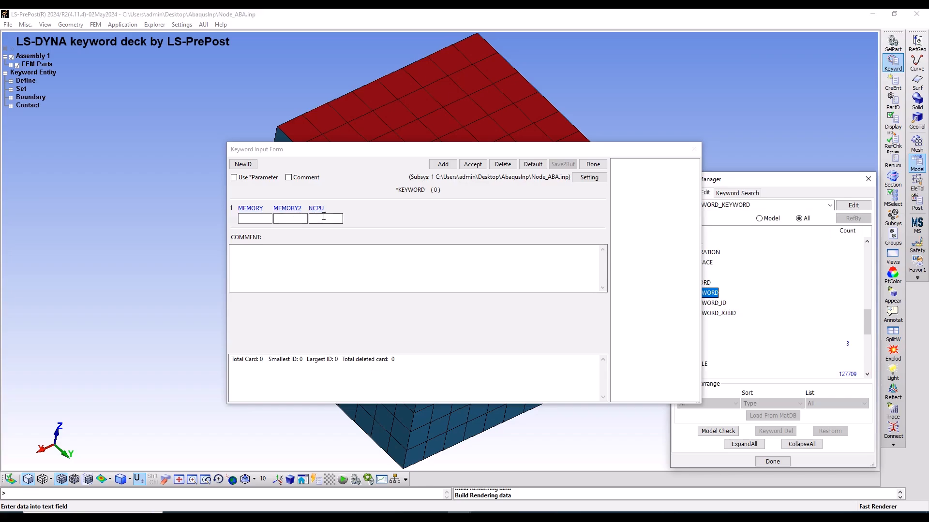
Set NCPU to 10 on the KEYWORD card, accept it and close the form
click(325, 218)
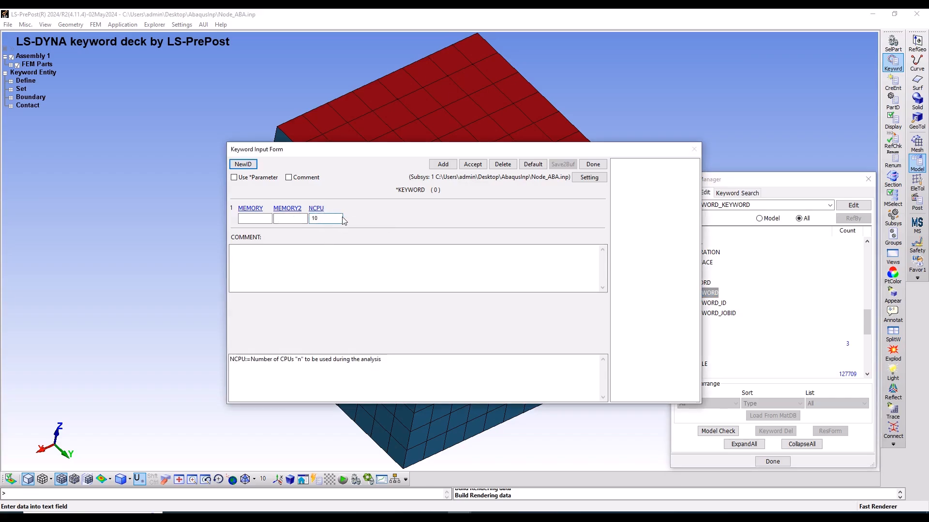
click(468, 166)
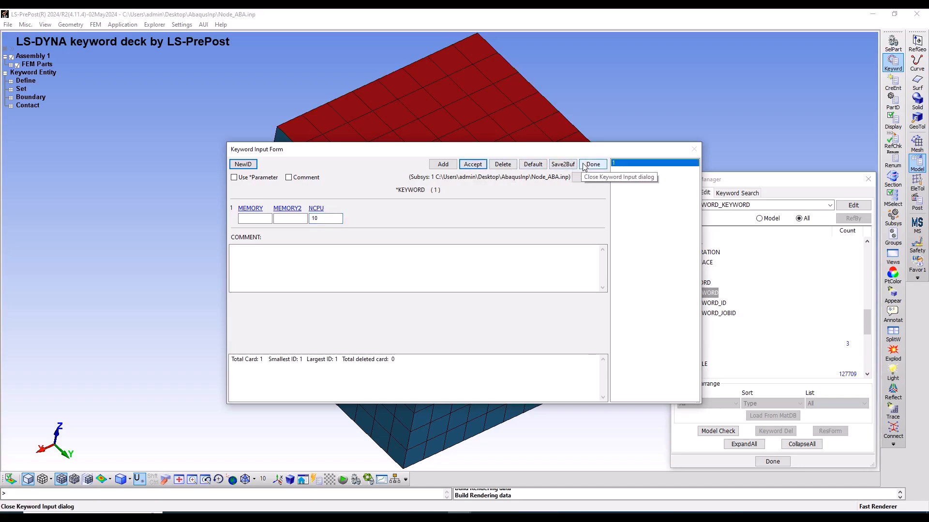
click(593, 164)
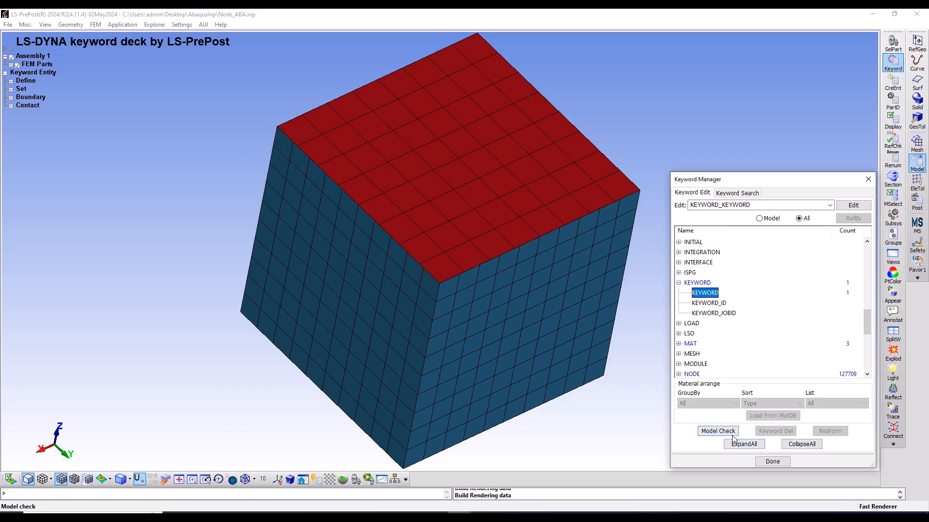
Collapse the keyword tree, restrict the list to the model's keywords and close the Keyword Manager
click(800, 444)
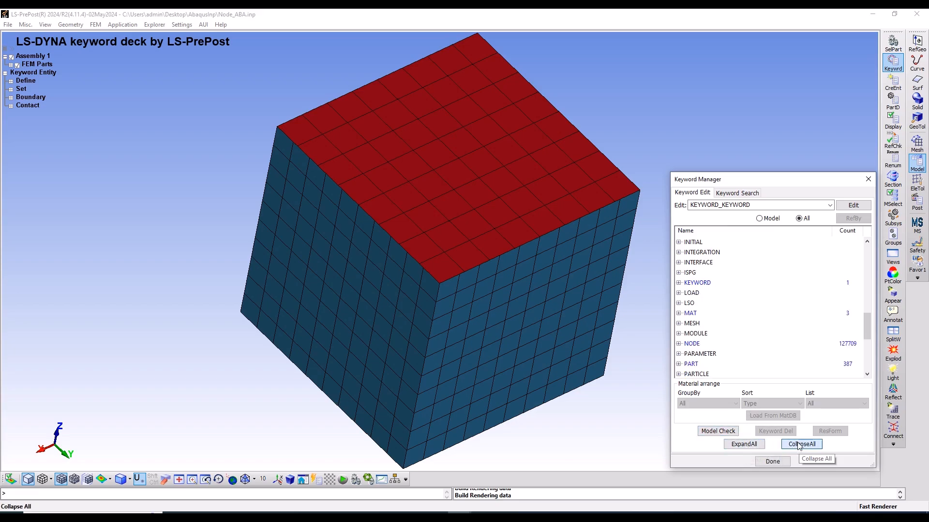
click(759, 219)
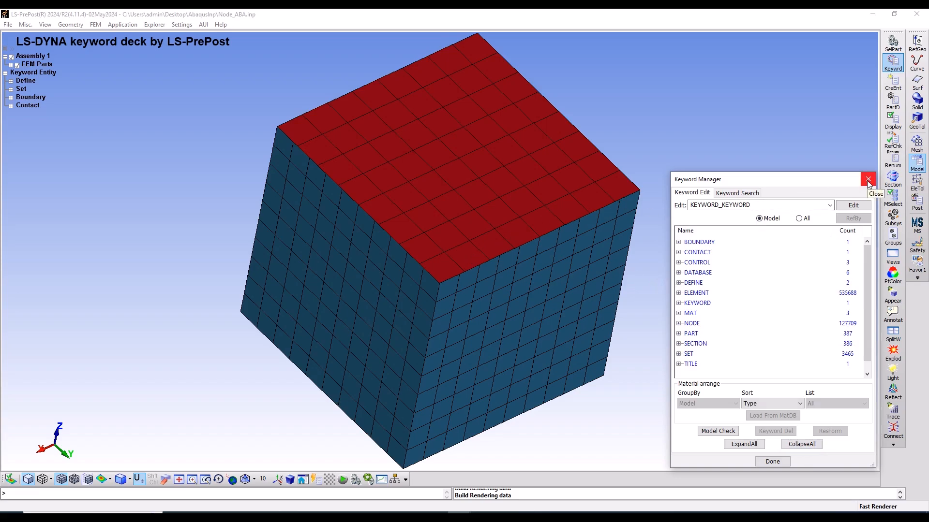
click(774, 462)
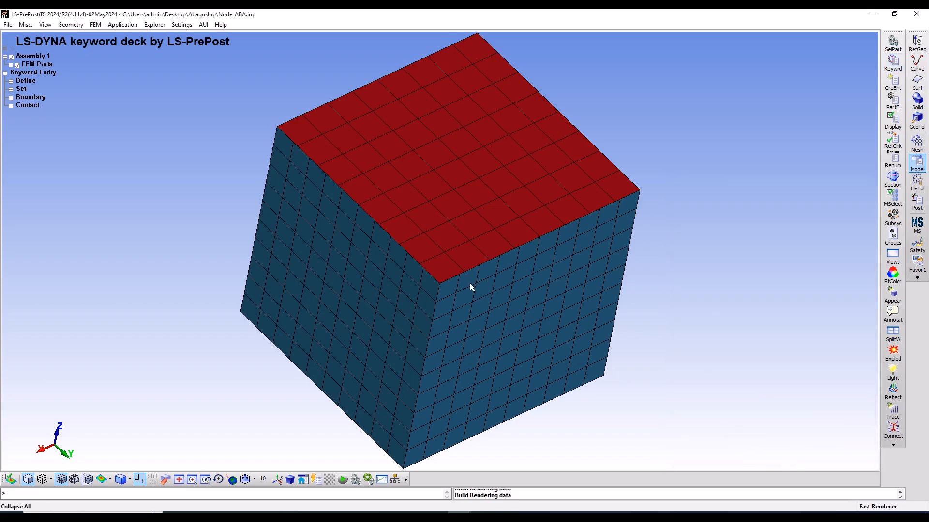
Save the keyword deck as 385P.k in the AbaqusInp folder, agreeing to the I10 format
click(8, 25)
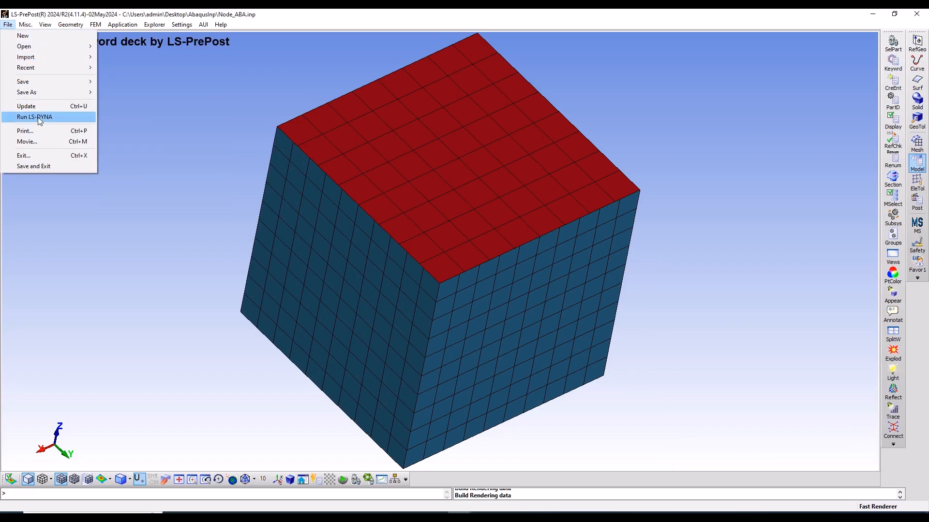
mouse_move(50, 92)
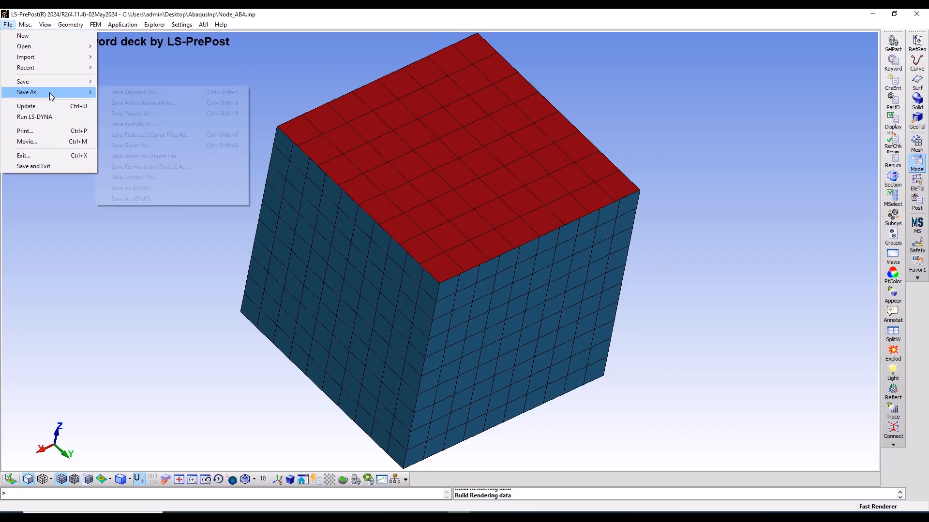
click(128, 92)
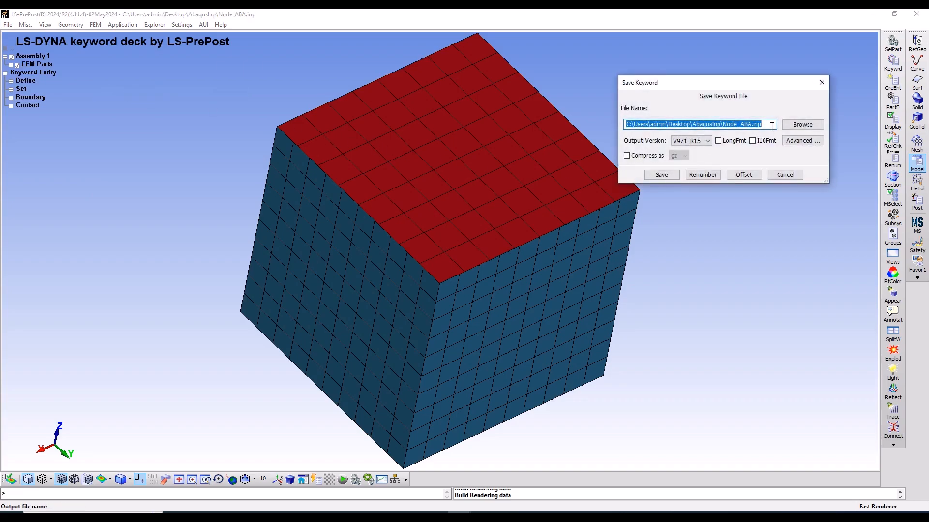
click(770, 125)
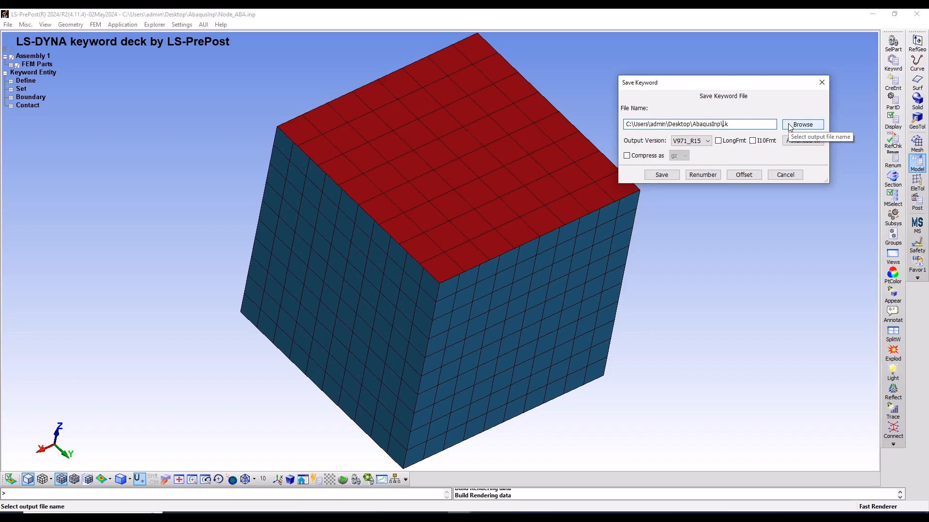
text(85)
text(8)
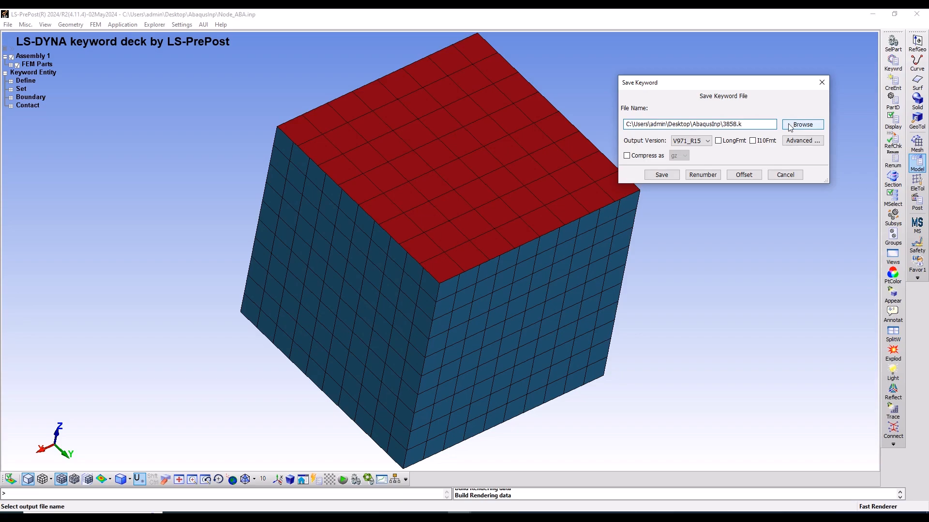
key(BackSpace)
text(P)
click(671, 175)
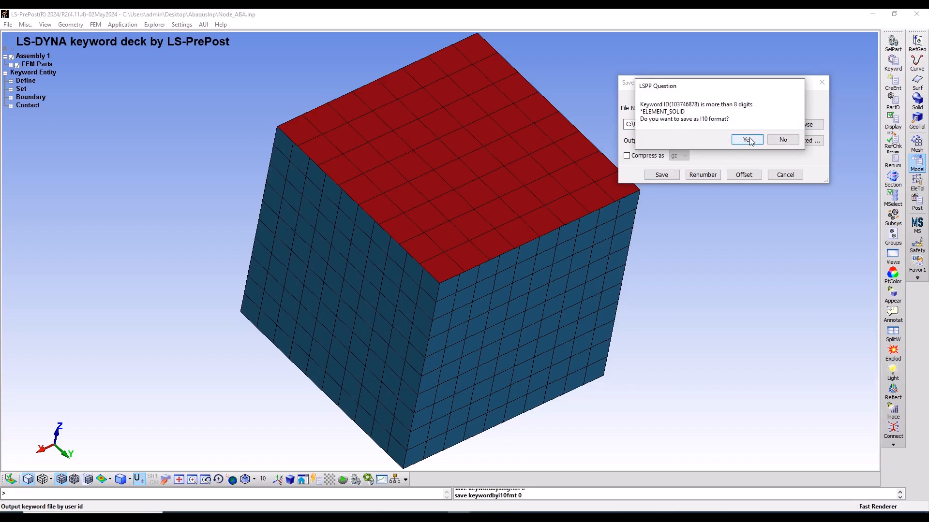
click(747, 140)
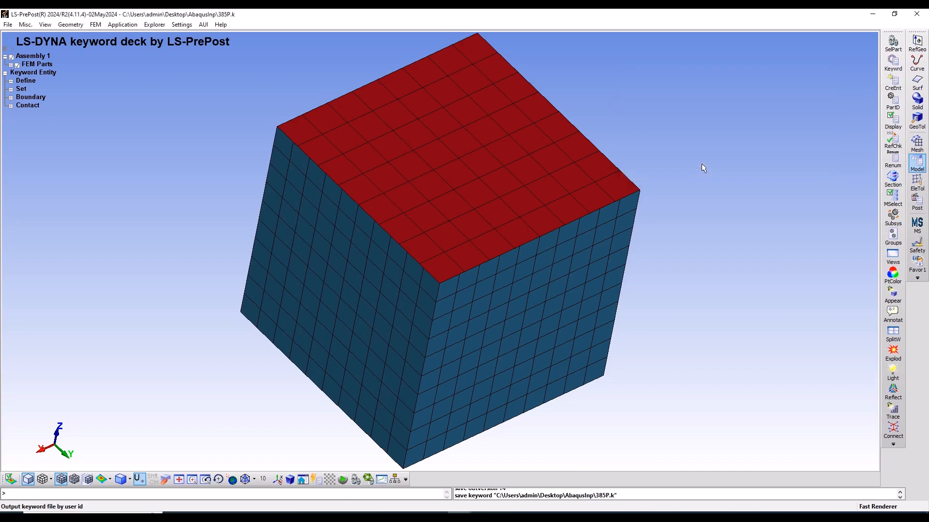
Switch to the AbaqusInp folder in File Explorer and open 385P.k in Notepad++
click(873, 14)
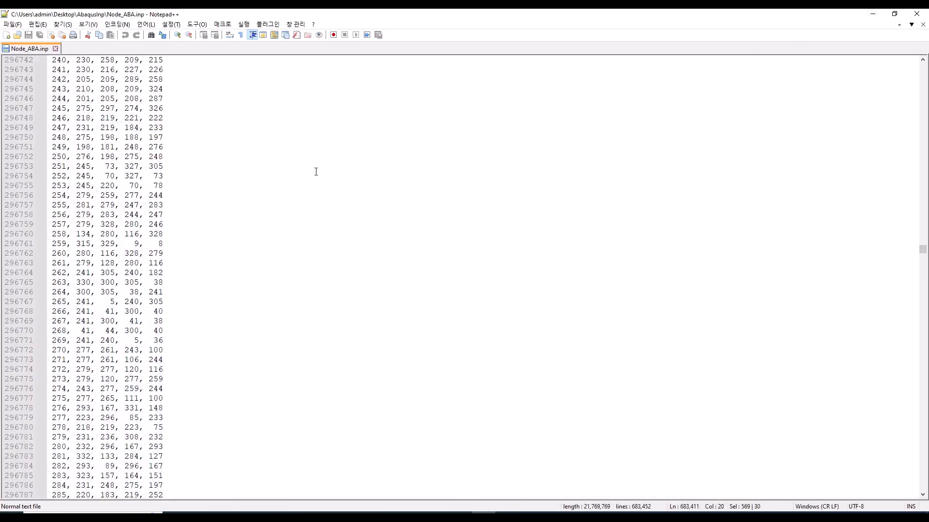
click(873, 13)
click(194, 149)
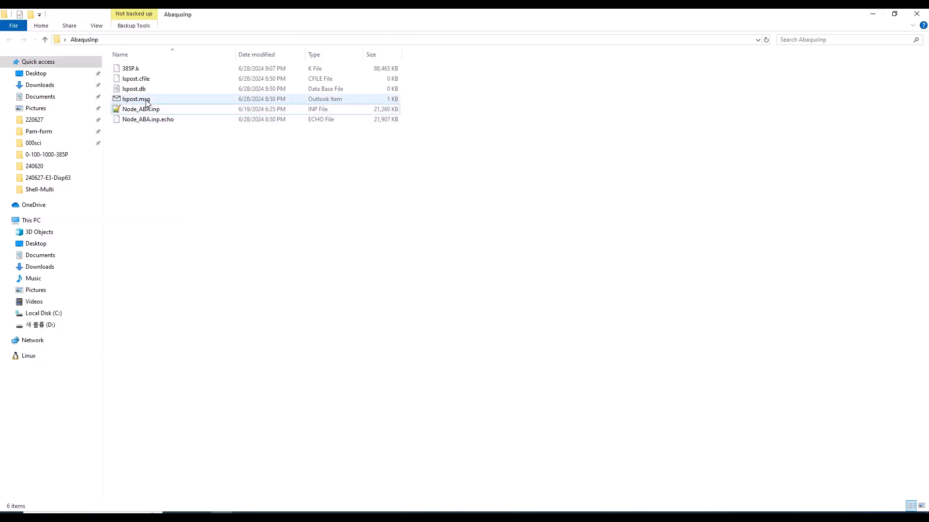
right_click(144, 71)
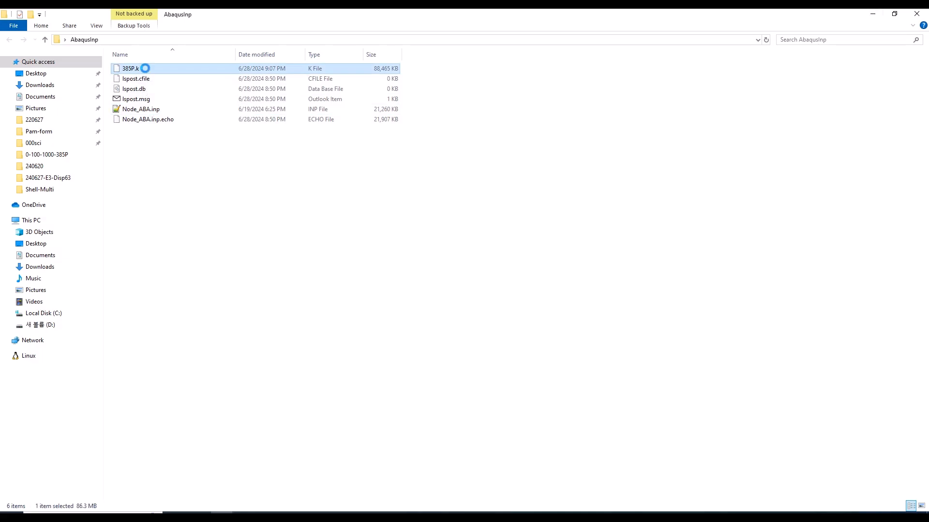
click(157, 98)
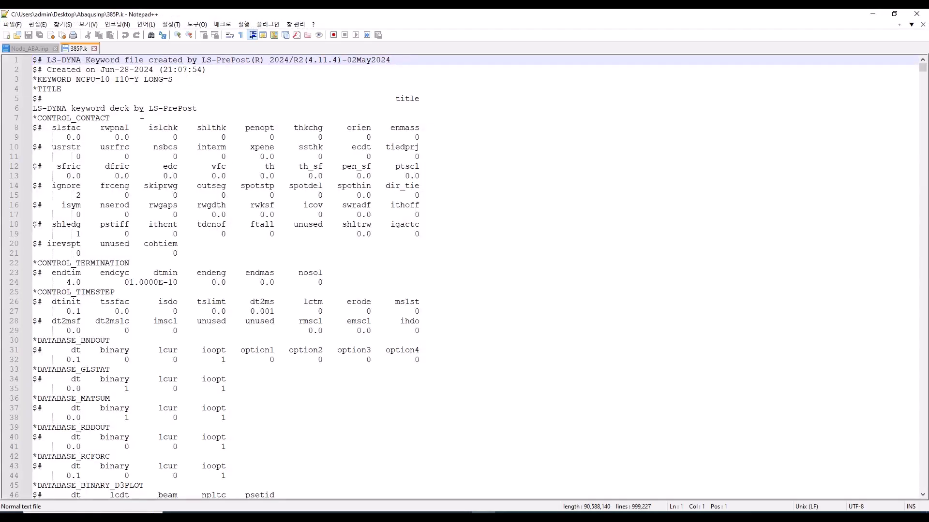
Review the control, database, boundary, contact and node cards in 385P.k and return to the start of the file
scroll(153, 201, down, 2)
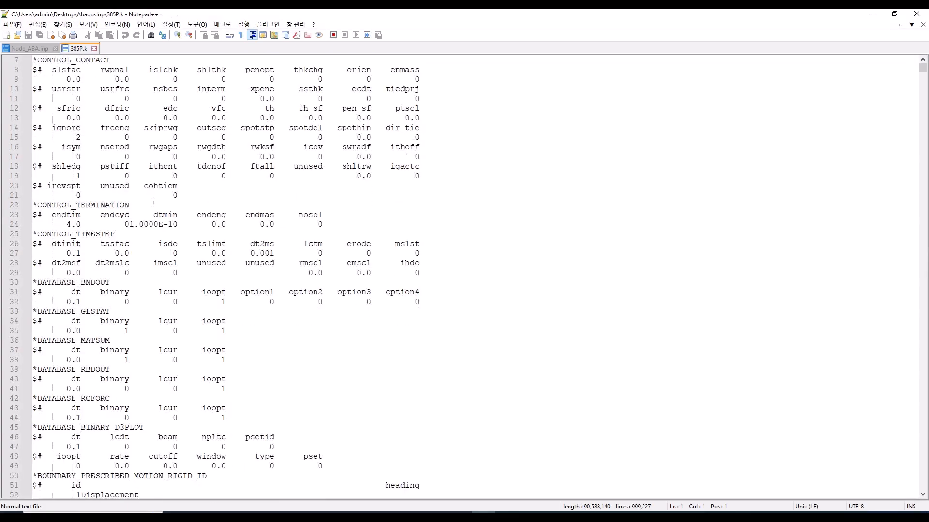
scroll(205, 238, down, 2)
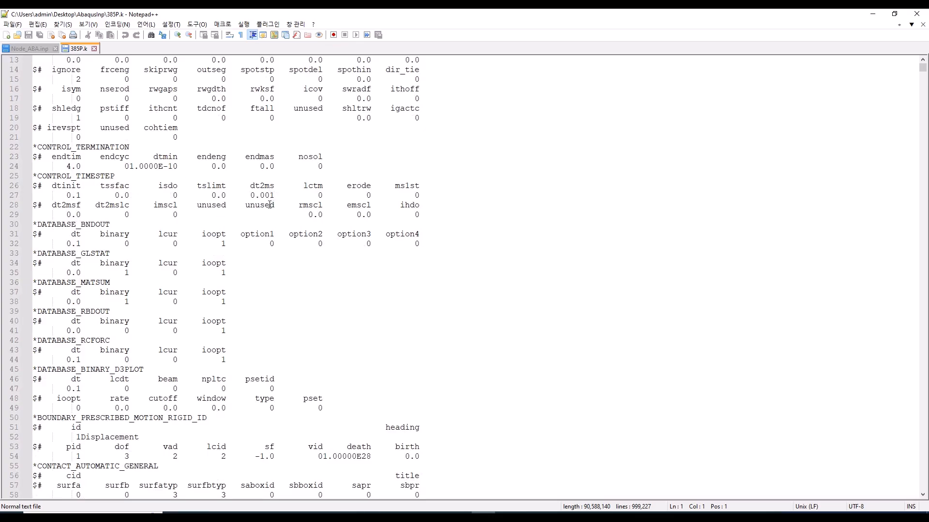
scroll(206, 220, down, 6)
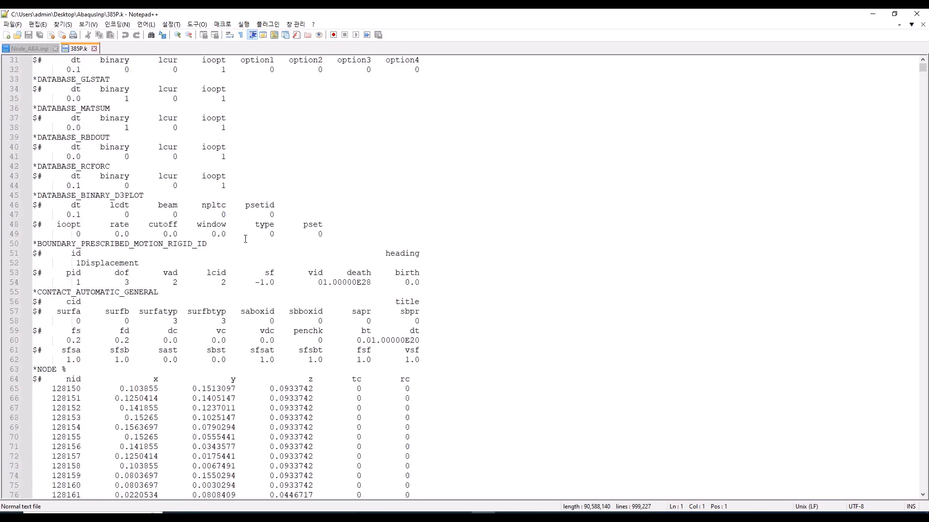
scroll(245, 239, down, 4)
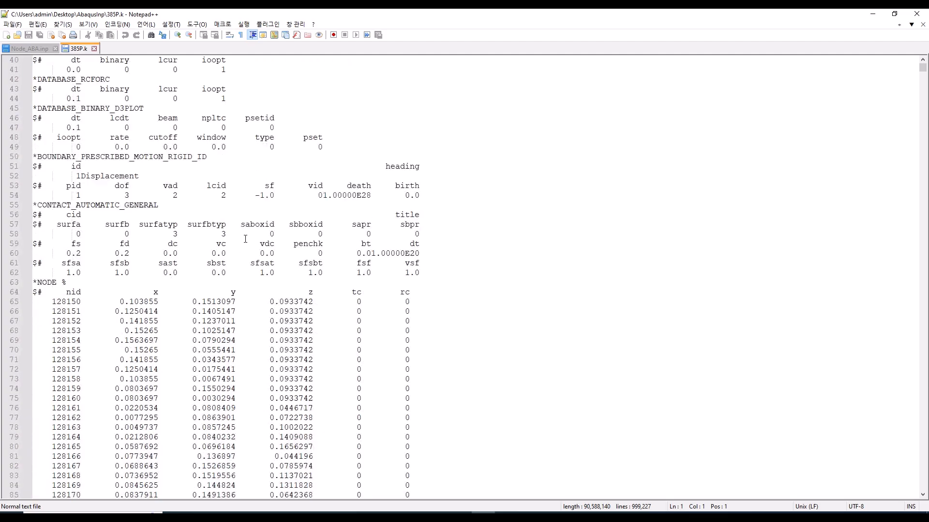
scroll(245, 239, up, 10)
scroll(245, 239, up, 4)
scroll(244, 239, down, 15)
scroll(243, 239, down, 14)
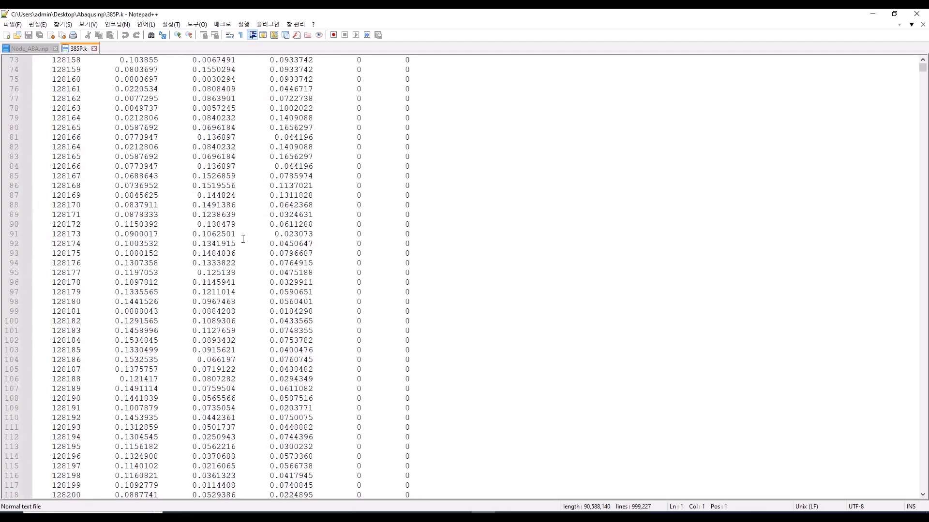
mouse_move(922, 67)
mouse_down()
mouse_move(925, 367)
mouse_move(922, 62)
mouse_up()
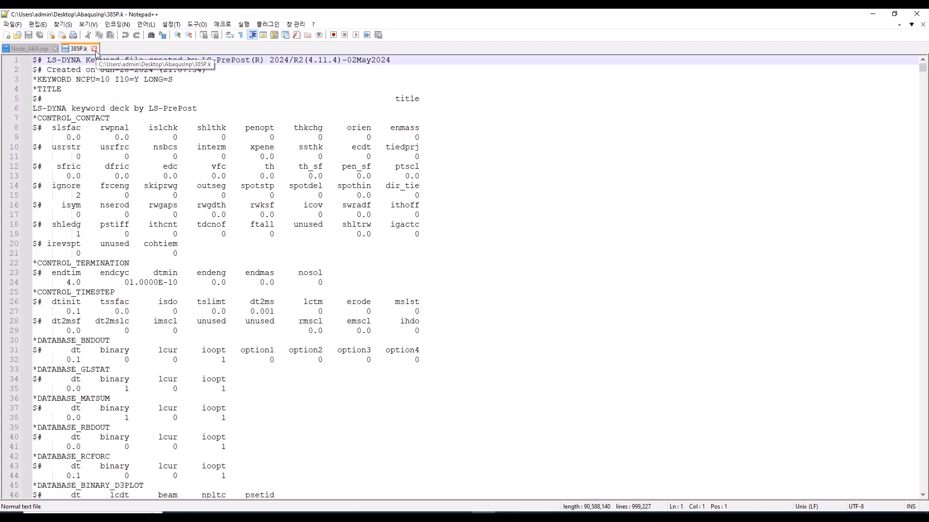
Close the 385P.k and Node_ABA.inp files
click(95, 49)
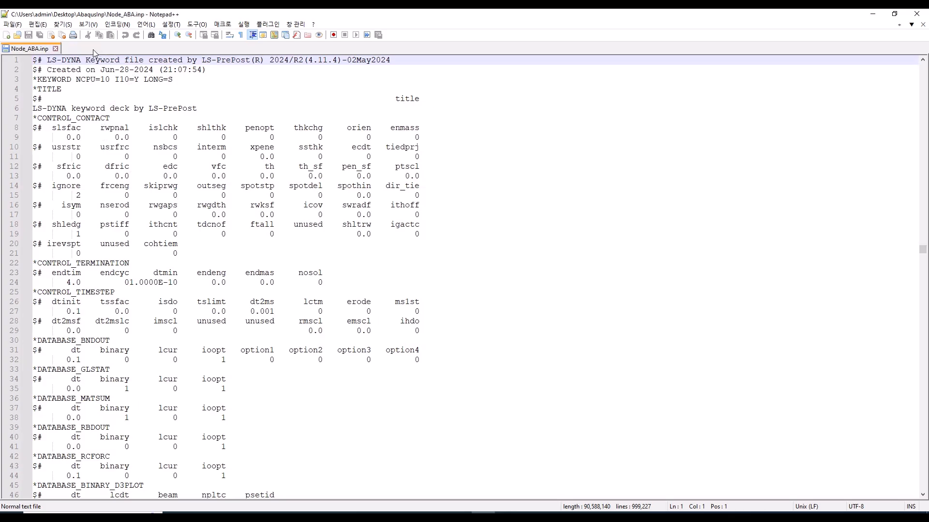
click(56, 49)
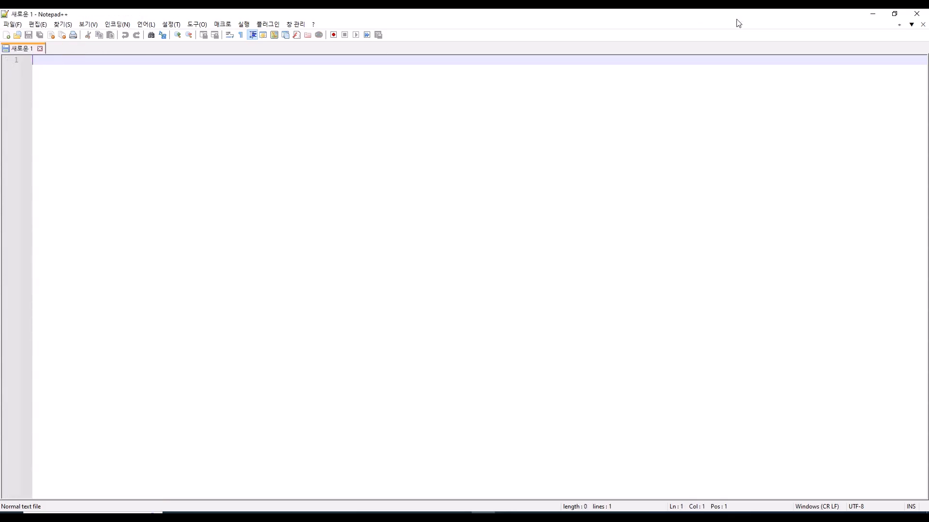
Close Notepad++ and copy 385P.k from the AbaqusInp folder into the M2\Examples\New folder in File Explorer
click(919, 18)
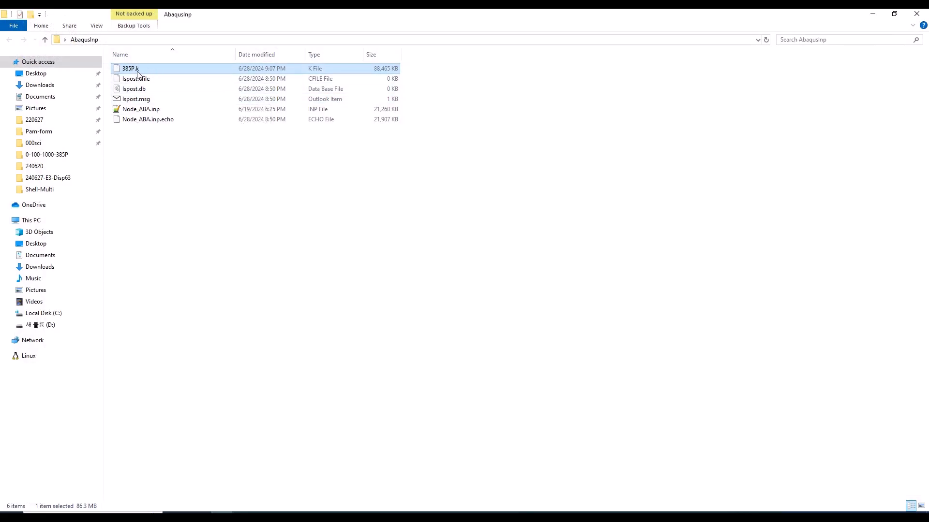
click(222, 517)
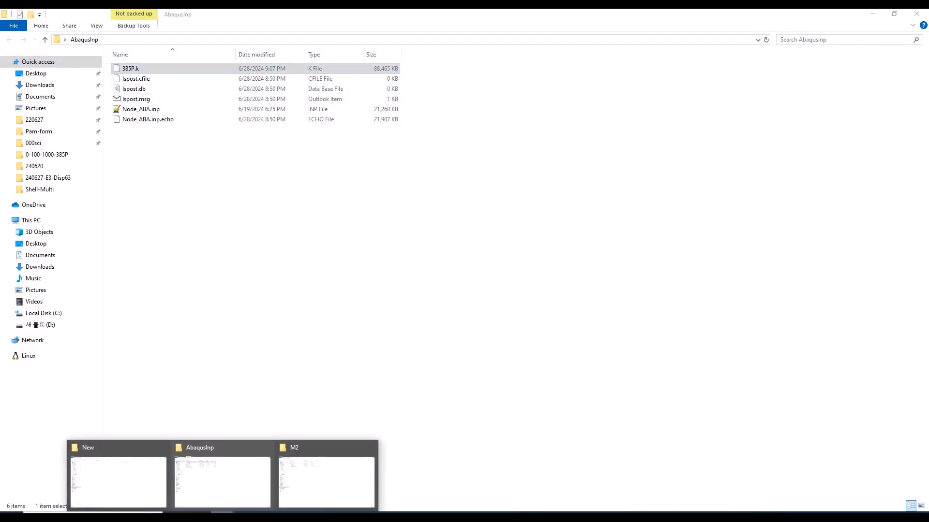
click(138, 484)
right_click(235, 104)
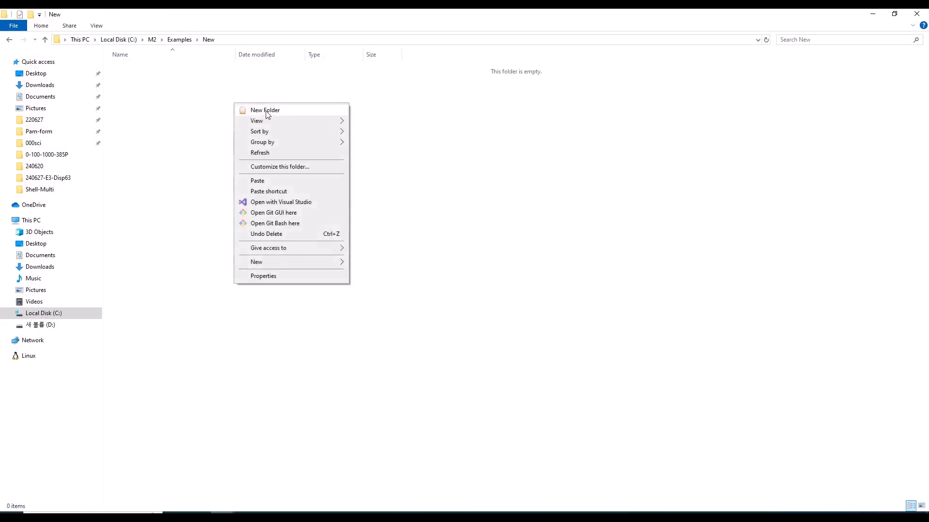
click(263, 181)
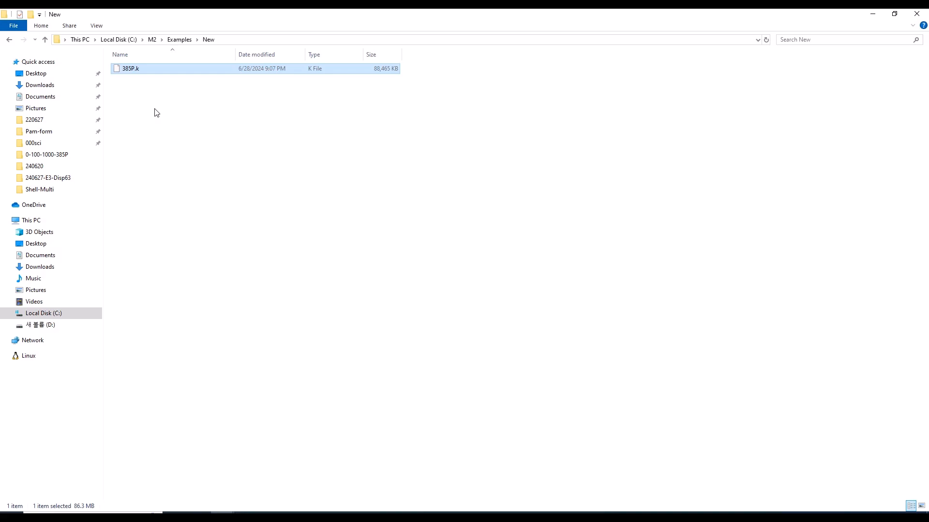
click(173, 114)
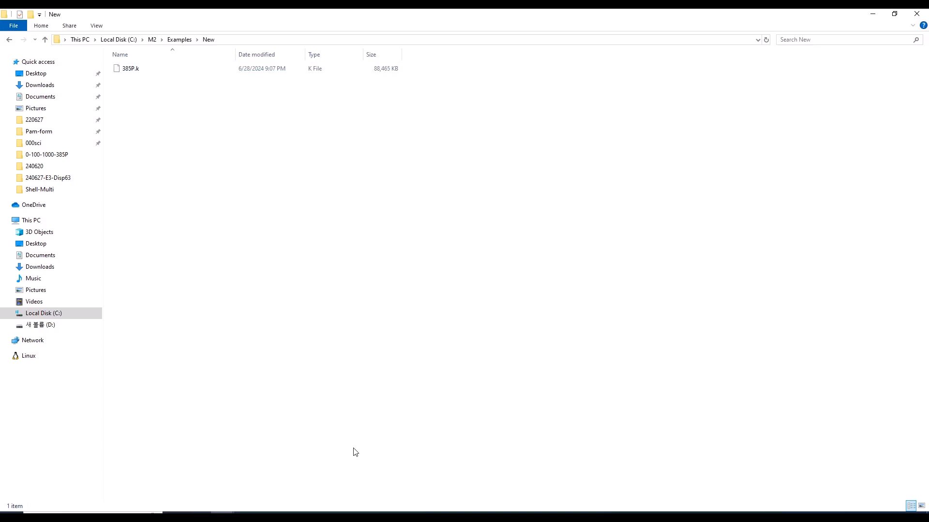
Switch to the File Explorer window showing the M2 folder
mouse_move(222, 518)
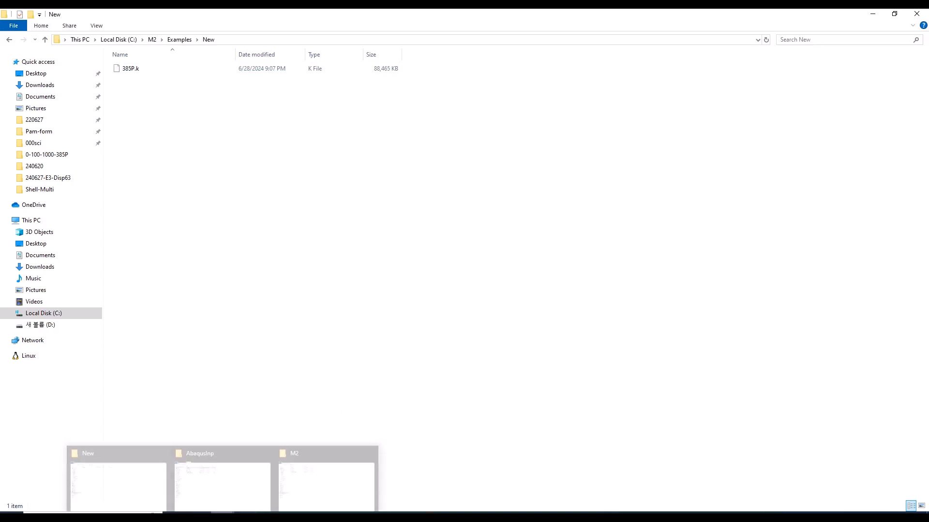
click(312, 472)
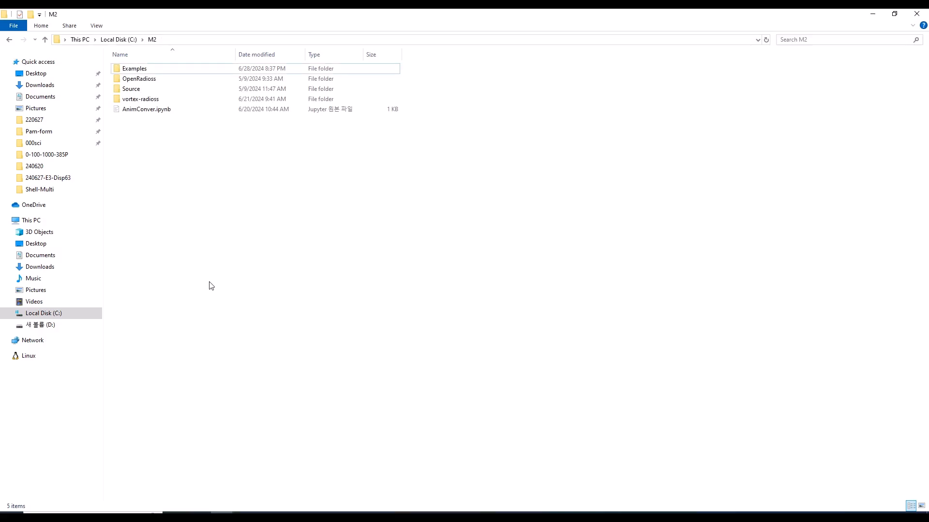
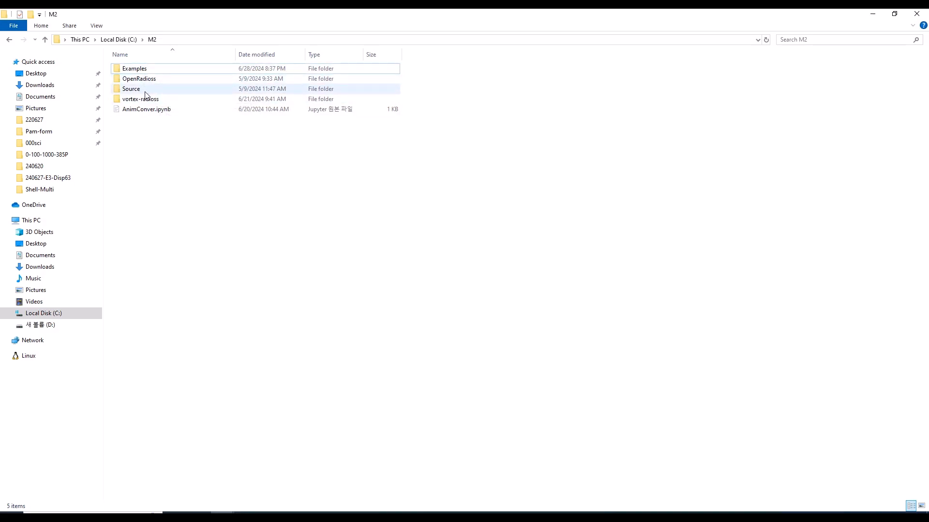
Run openradioss_run_script_for_windows_mpi_ps.exe from the M2\OpenRadioss\win_scripts_mk3 folder and minimize its console window
mouse_move(145, 95)
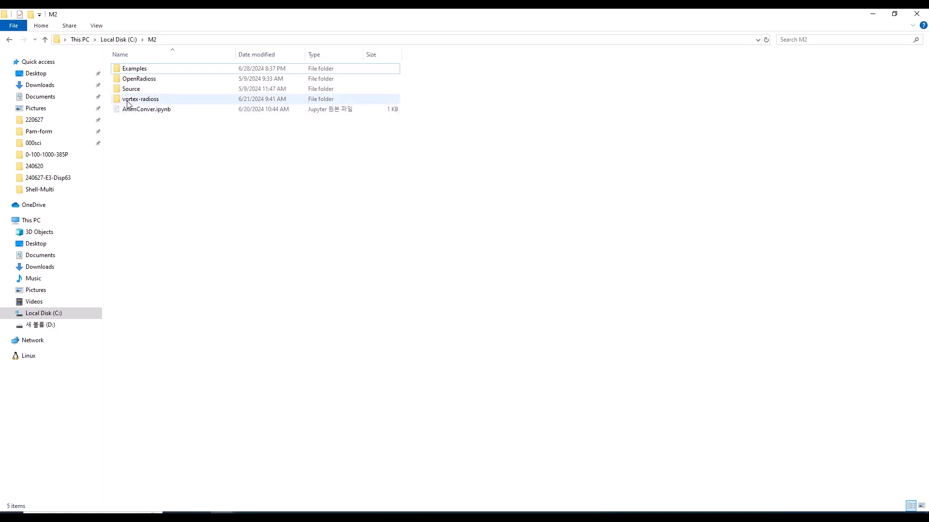
double_click(131, 89)
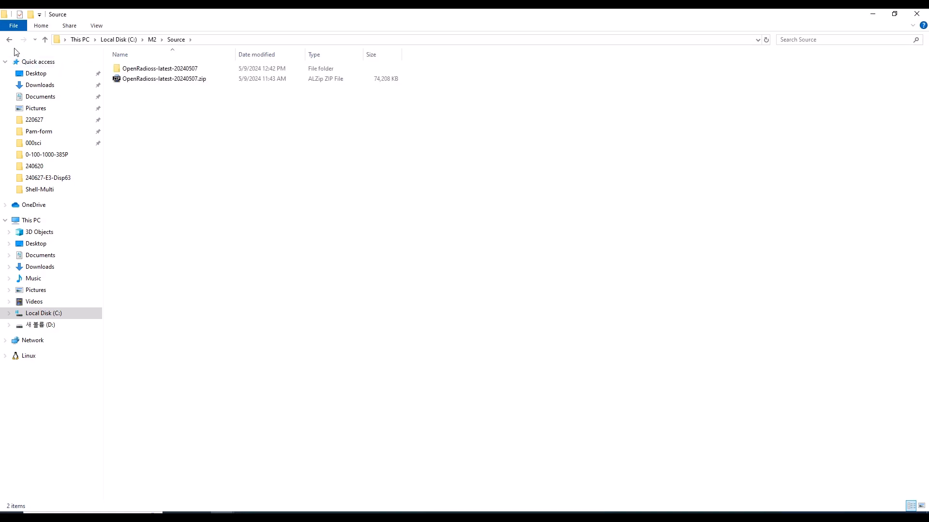
click(10, 40)
double_click(156, 79)
double_click(154, 109)
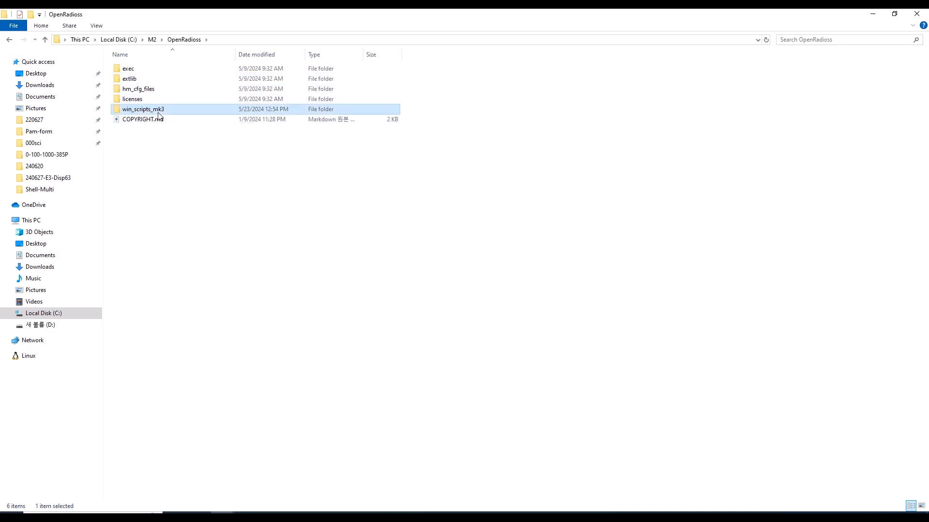
click(174, 129)
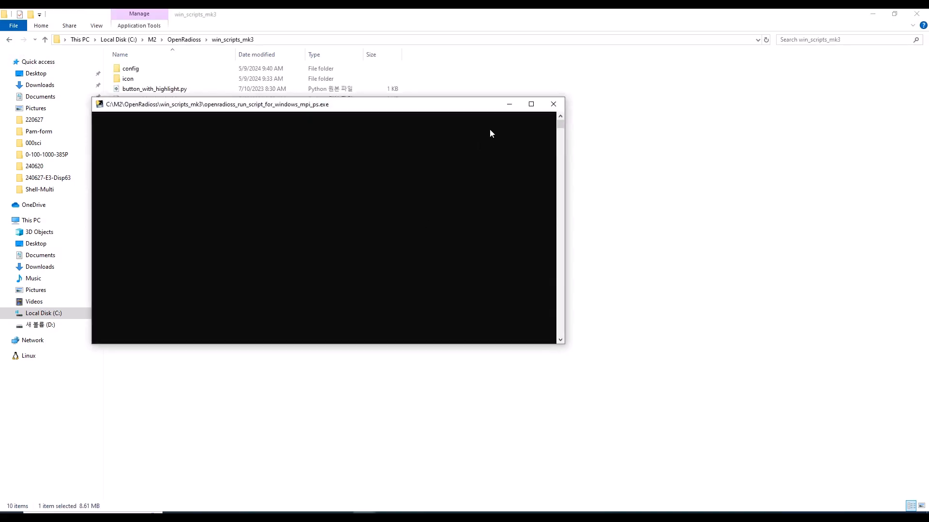
click(510, 104)
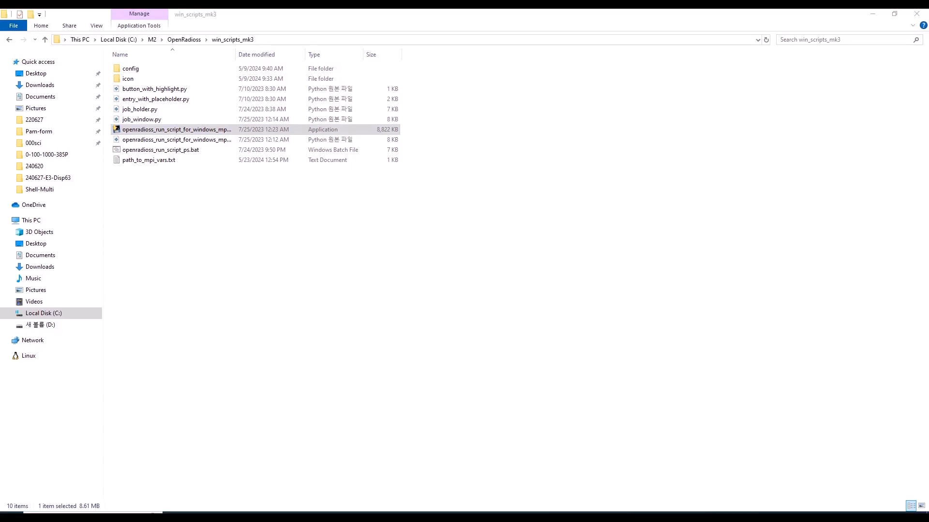
Switch to the newly started OpenRadioss launcher window with the empty job file field
mouse_move(364, 516)
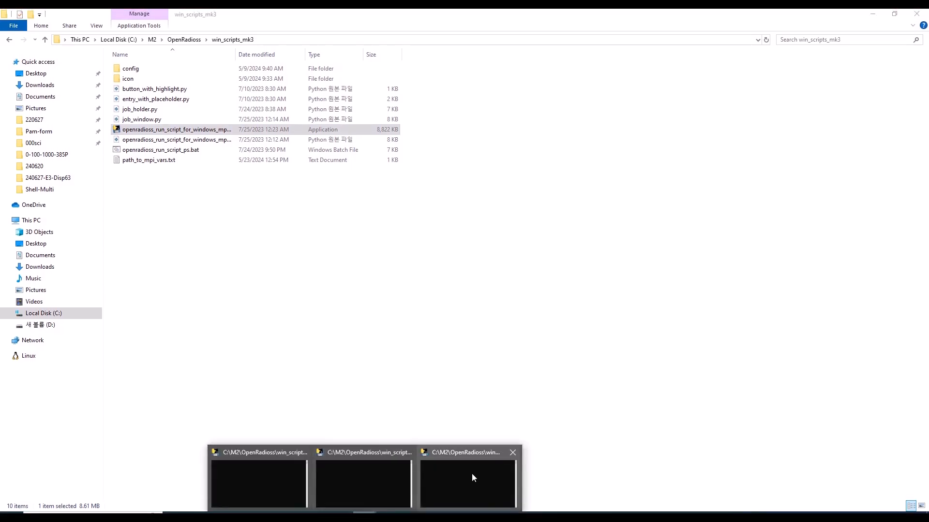
click(553, 415)
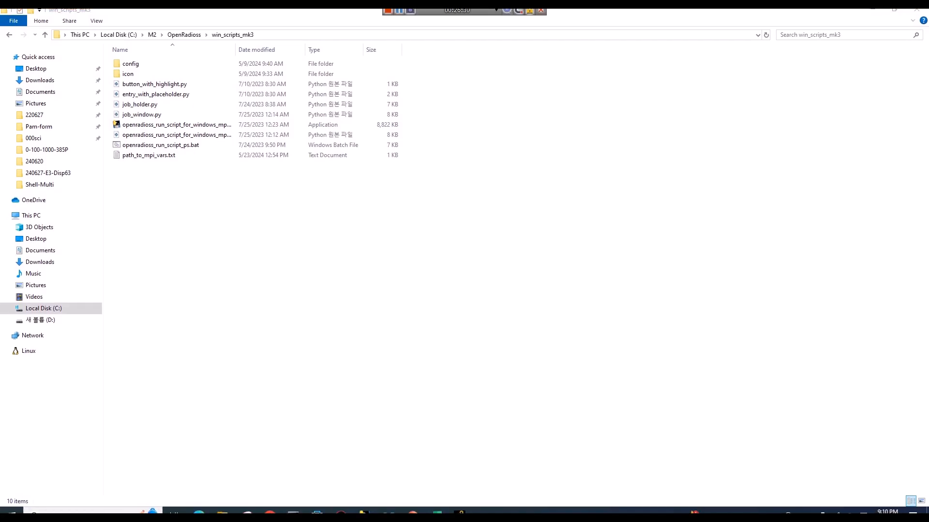
mouse_move(408, 511)
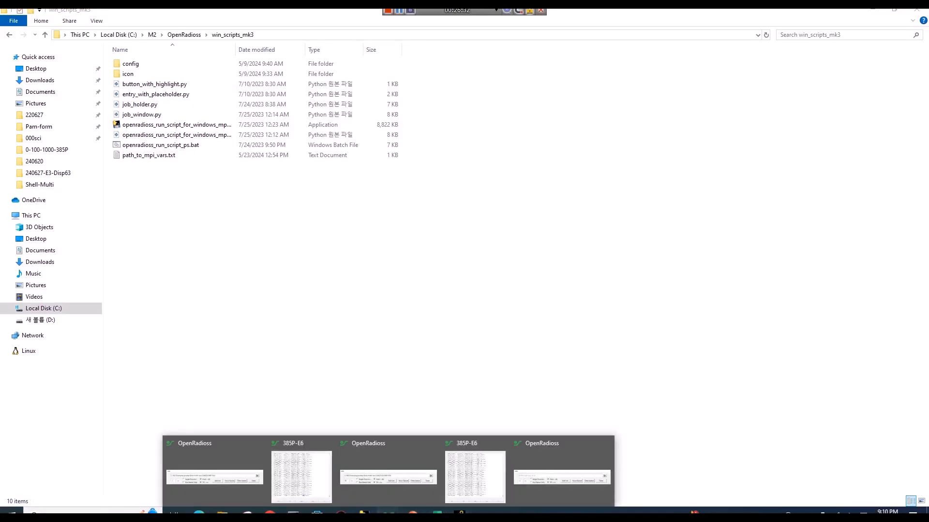
click(561, 477)
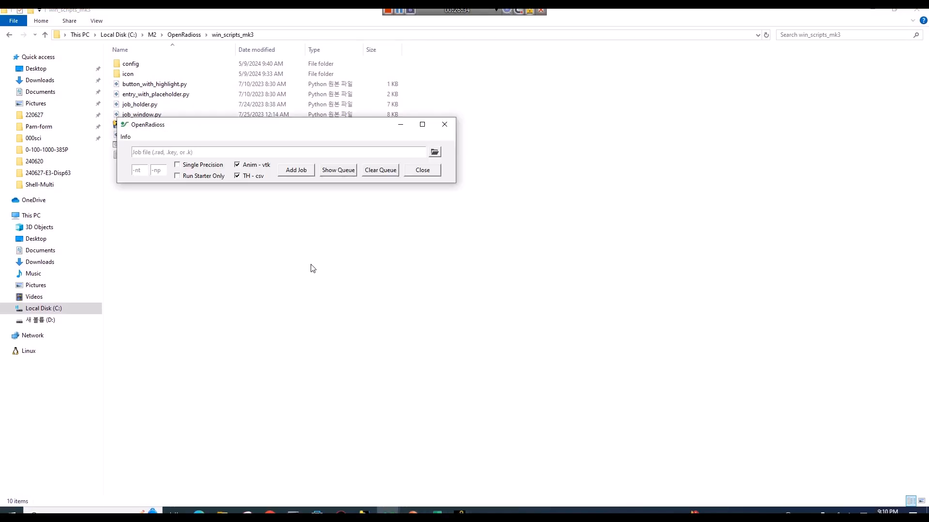
Choose 385P.k in the M2\Examples\New folder as the OpenRadioss job file
click(566, 10)
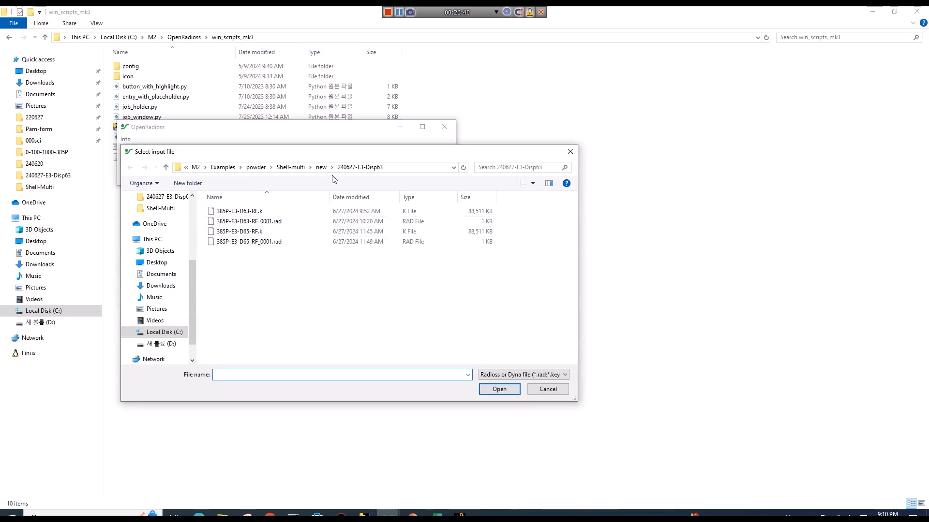
click(256, 167)
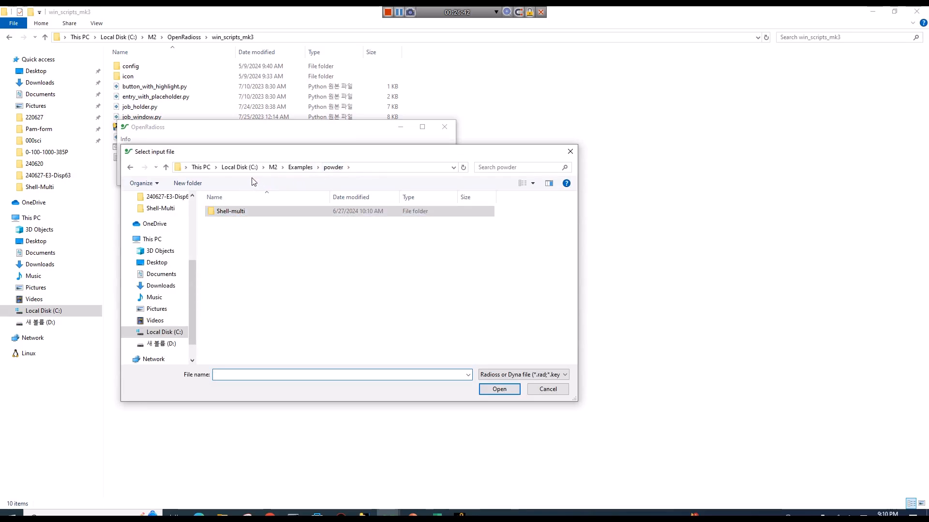
click(289, 170)
double_click(230, 212)
click(234, 215)
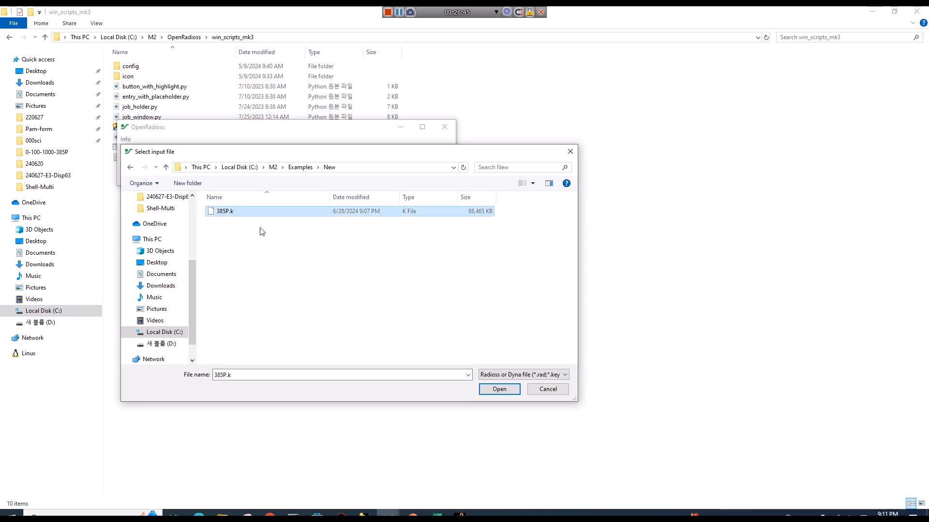
click(502, 394)
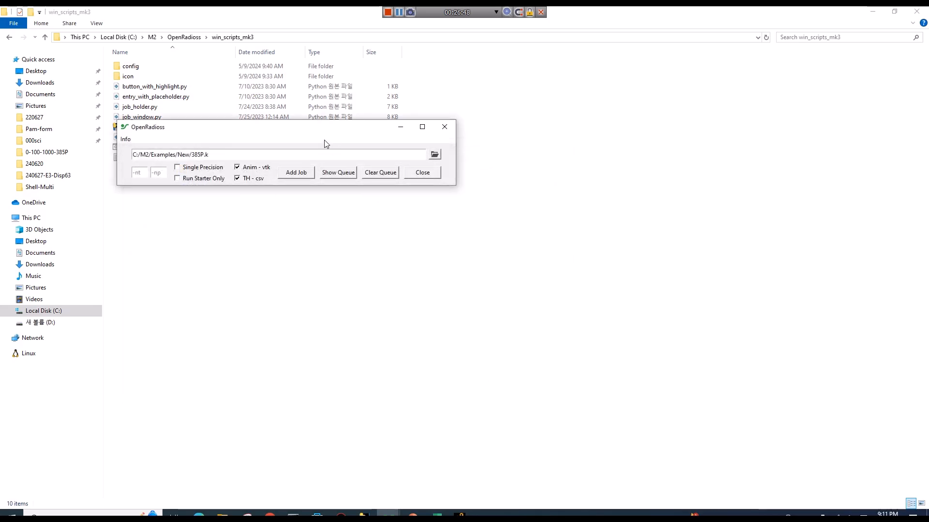
Set the job's -nt thread count to 10 and add the 385P job to start the run
drag(356, 133, 618, 185)
click(395, 225)
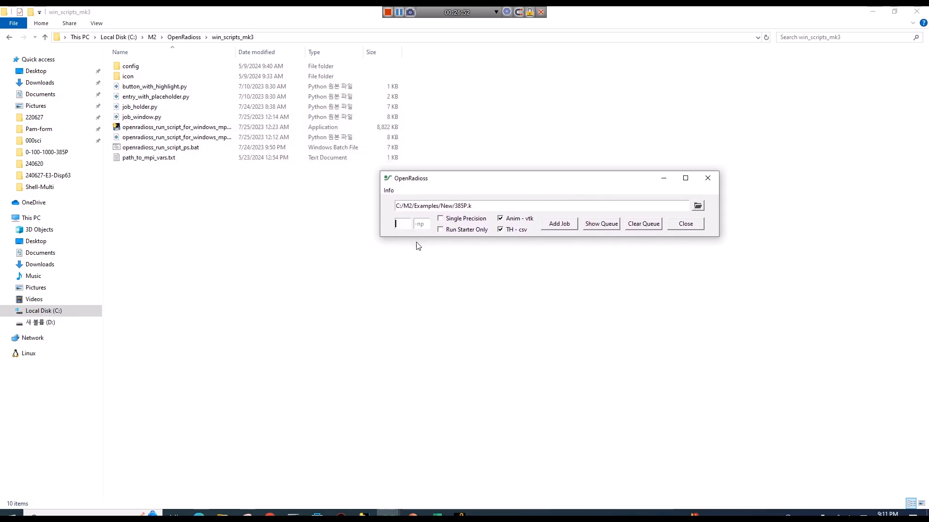
text(10)
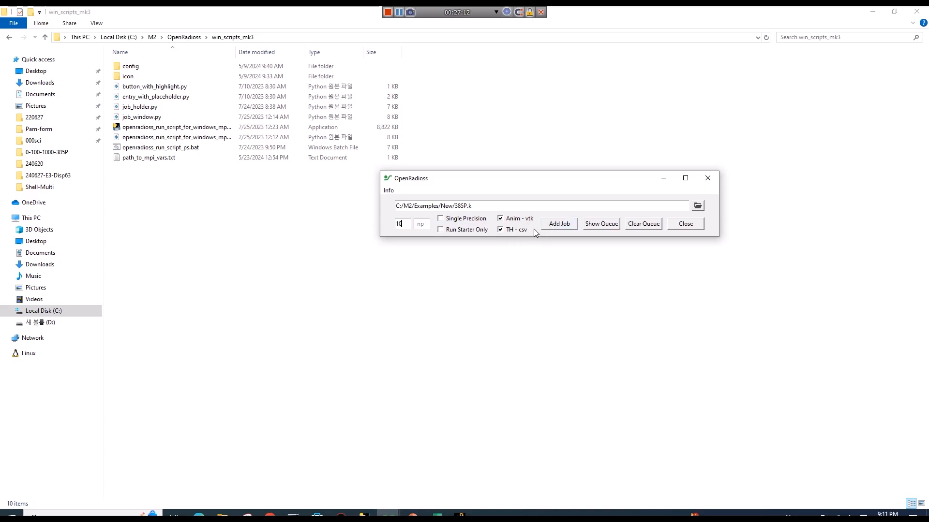
click(567, 226)
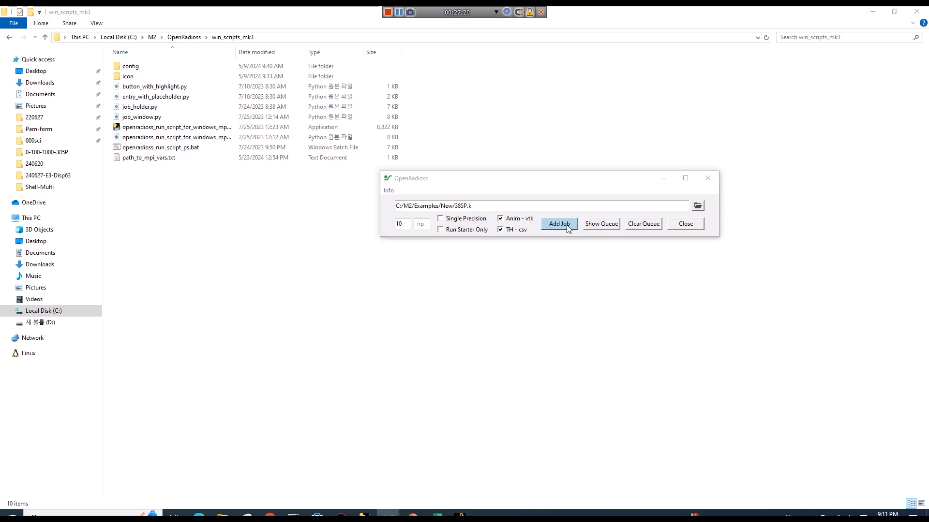
click(454, 296)
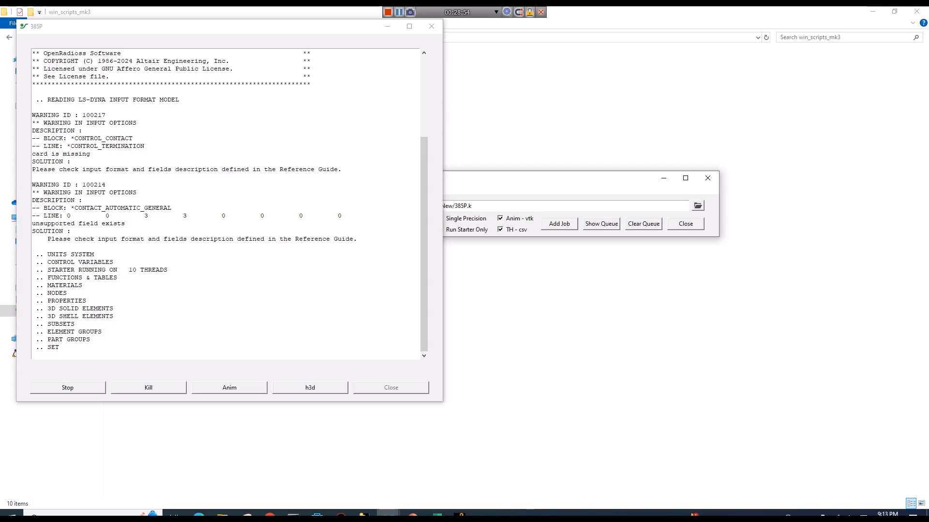
Review the 385P solver and file conversion log, and close the job window
click(497, 515)
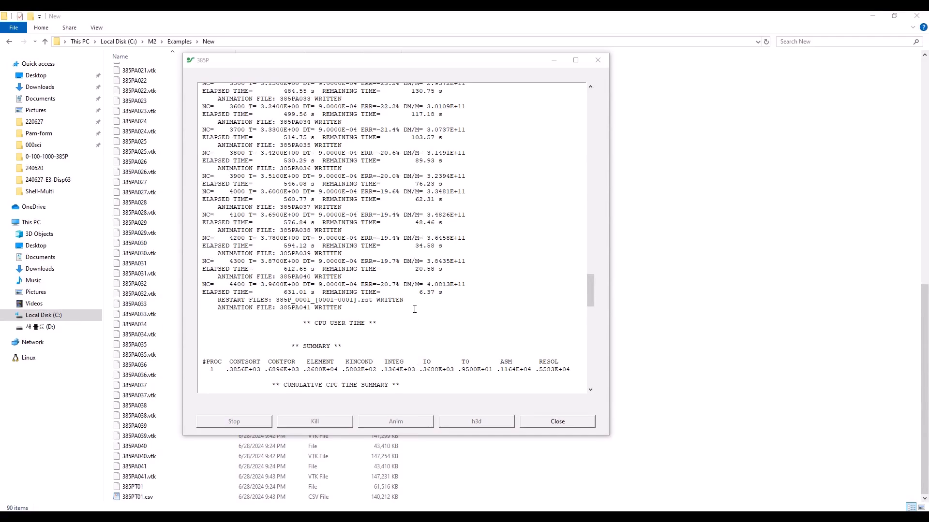
scroll(411, 308, up, 2)
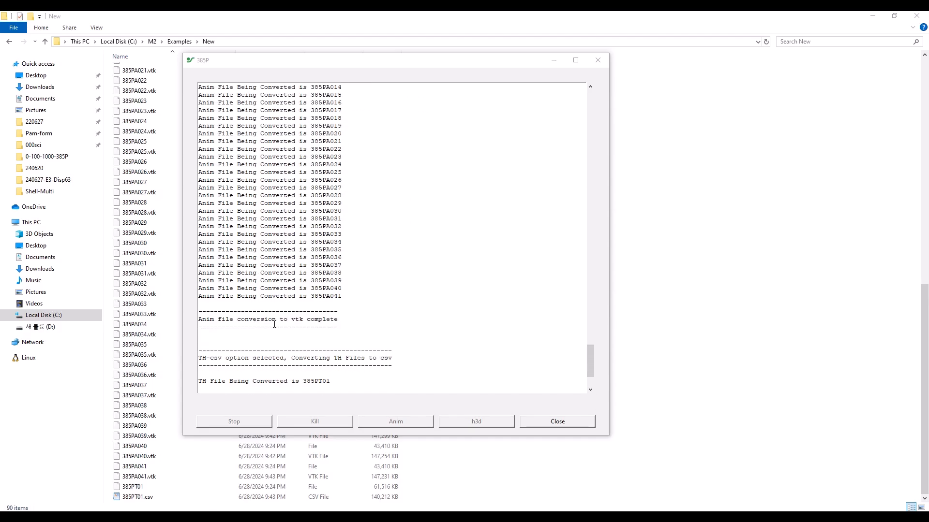
click(556, 423)
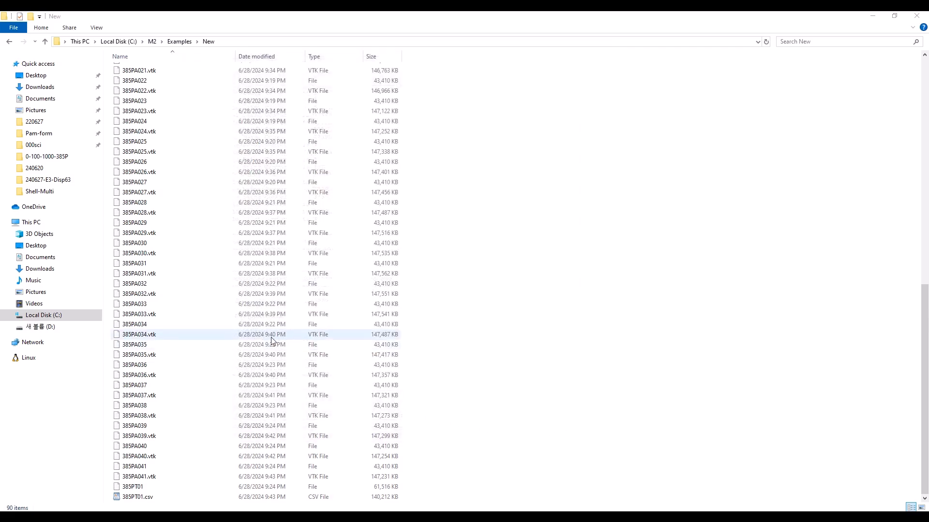
Look through the generated 385P result and VTK files in the M2\Examples\New folder
scroll(201, 411, up, 13)
scroll(189, 292, up, 3)
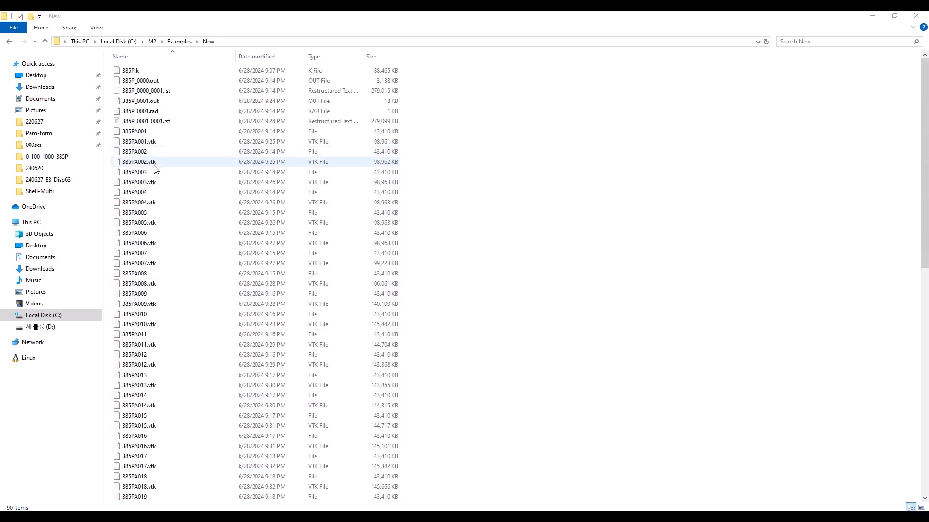
scroll(201, 336, down, 16)
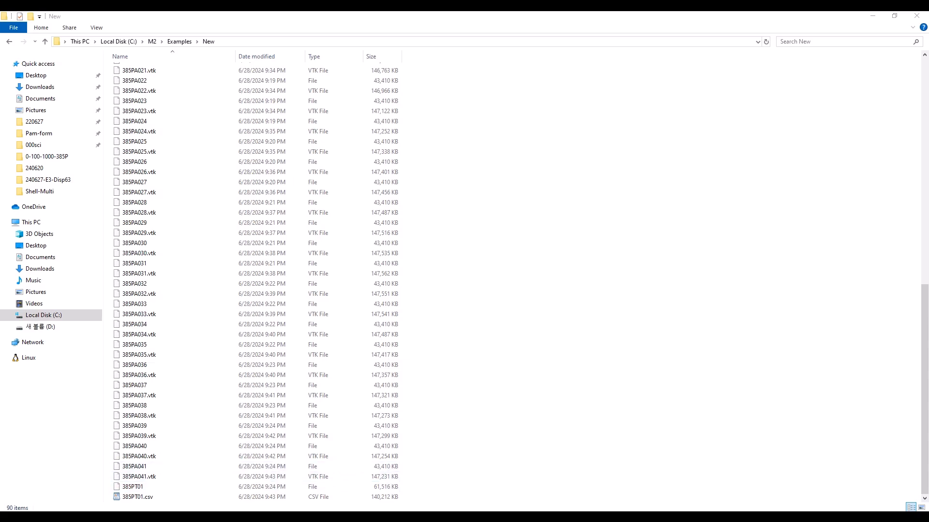
Switch to ParaView and load the 385PA..vtk file group from C:\M2\Examples\New
mouse_move(460, 517)
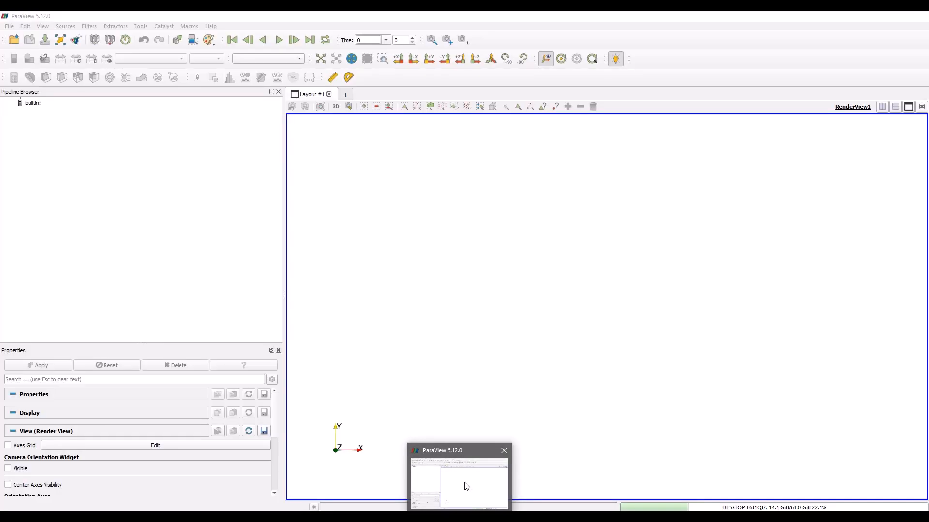
click(466, 486)
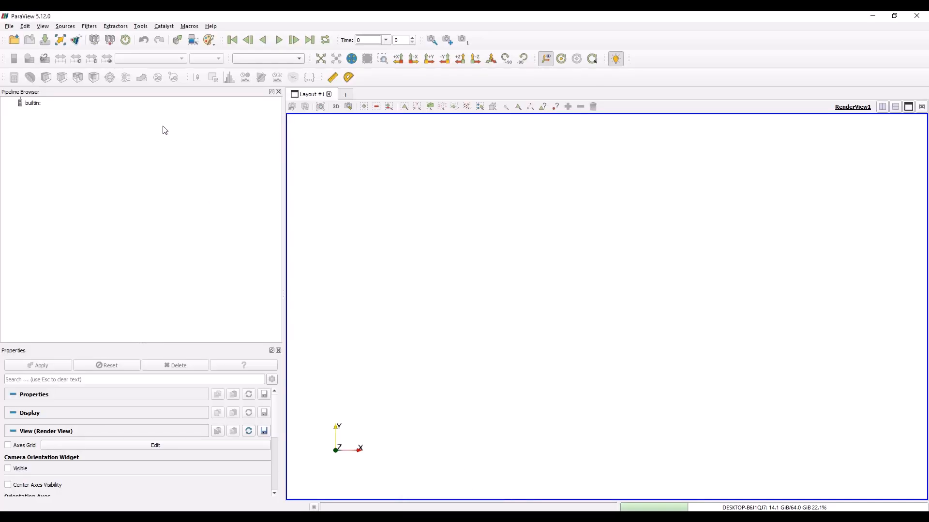
click(13, 41)
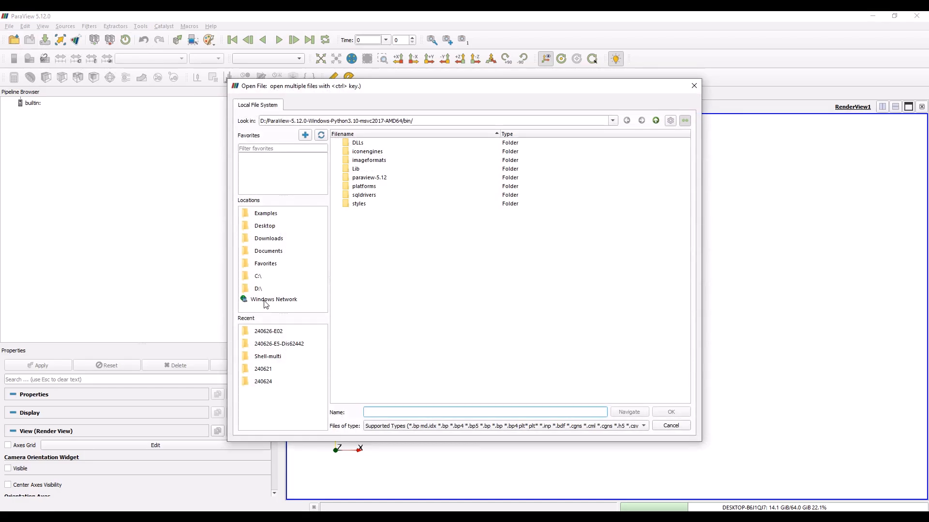
click(264, 278)
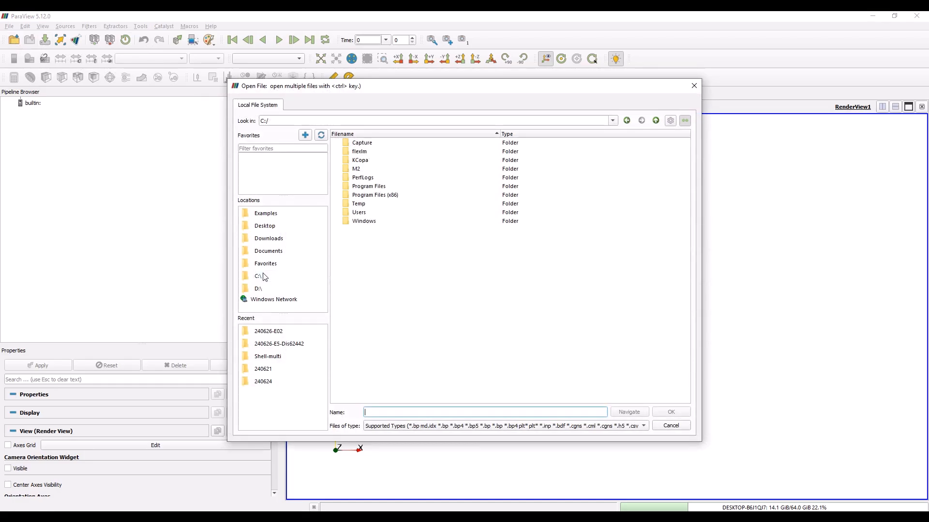
double_click(368, 170)
double_click(366, 144)
double_click(367, 143)
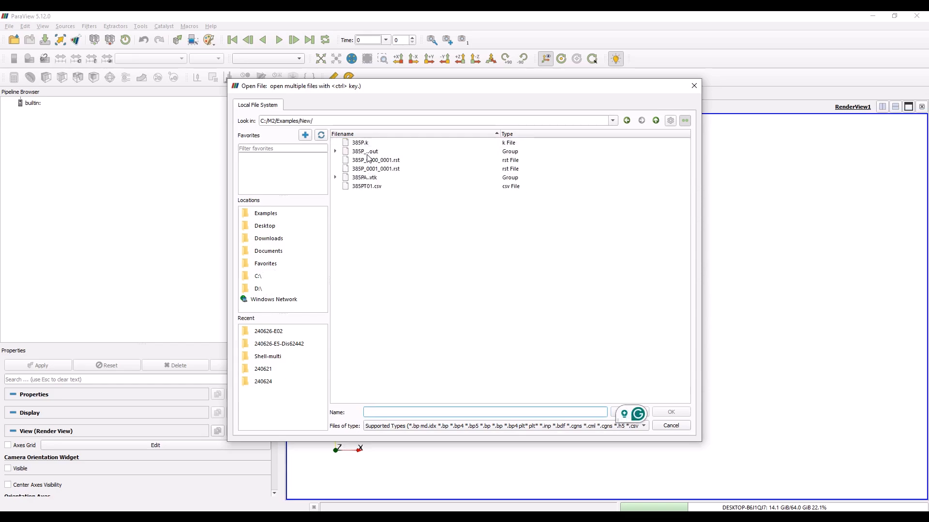
click(372, 181)
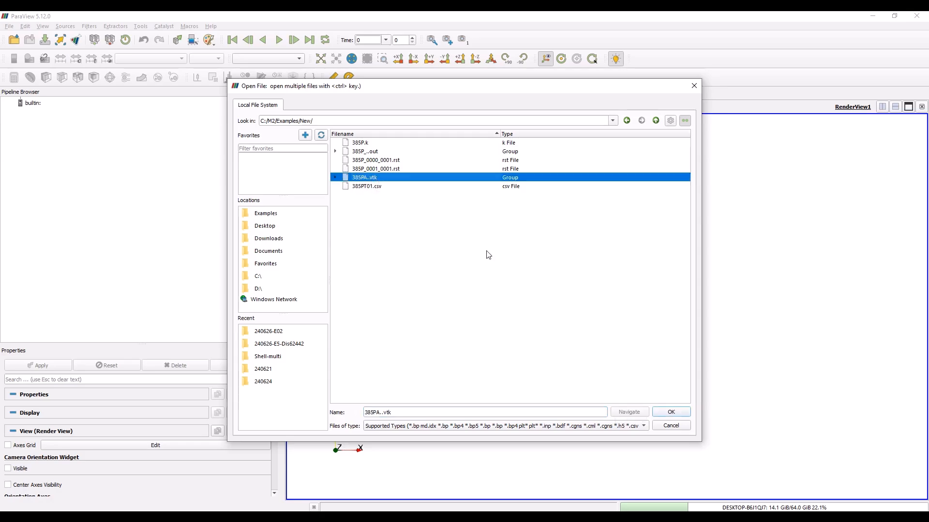
click(670, 412)
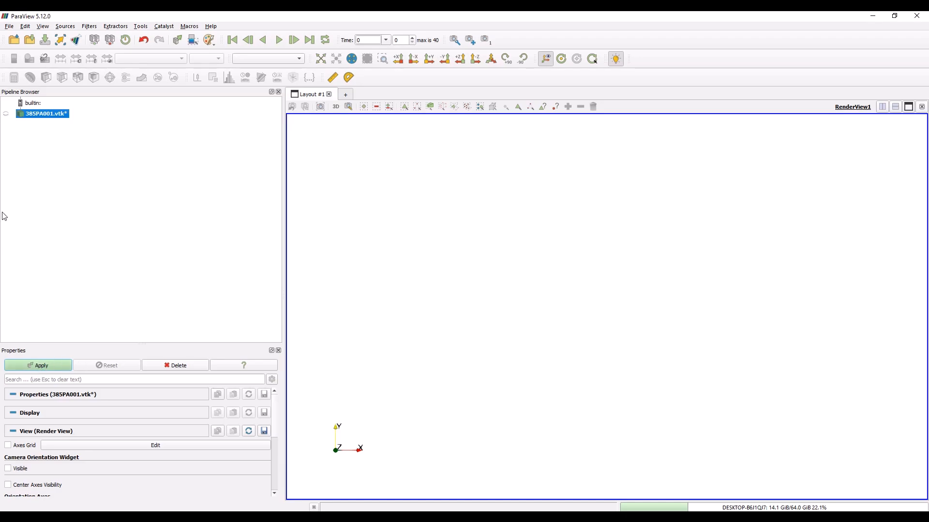
click(41, 365)
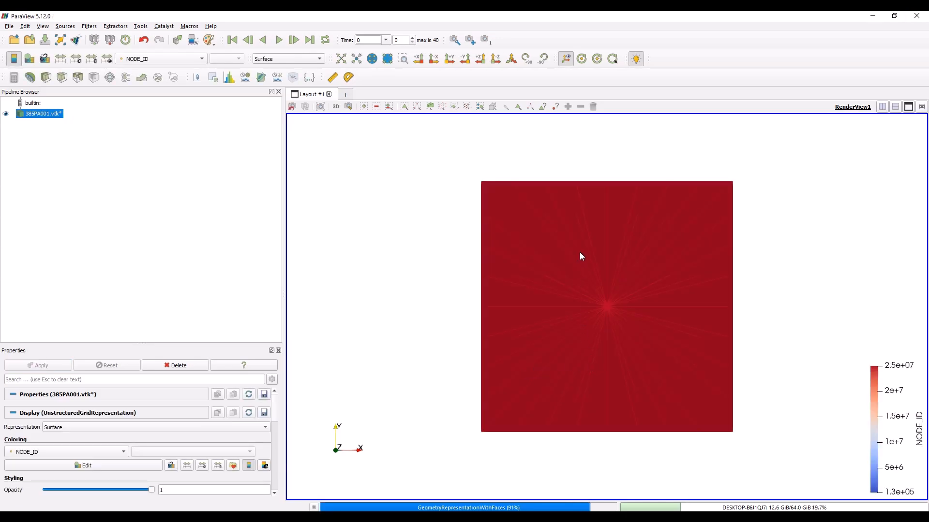
Orbit to an oblique view of the box and add a Threshold filter to the 385PA001.vtk* dataset
drag(575, 337, 533, 415)
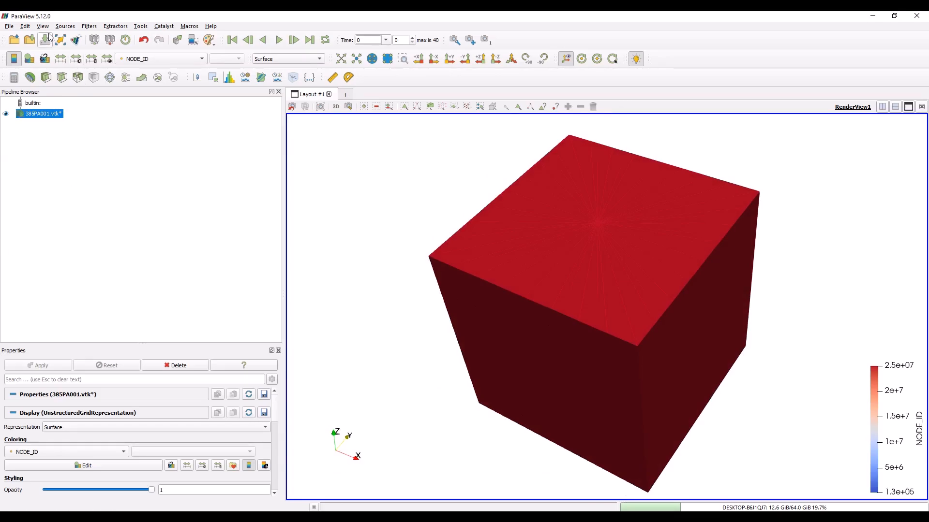
click(88, 27)
click(88, 27)
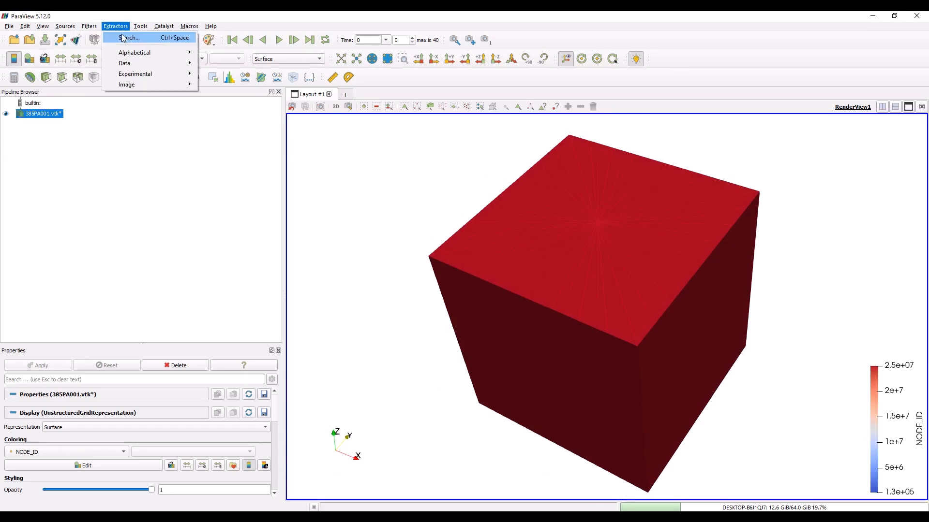
click(88, 27)
mouse_move(99, 76)
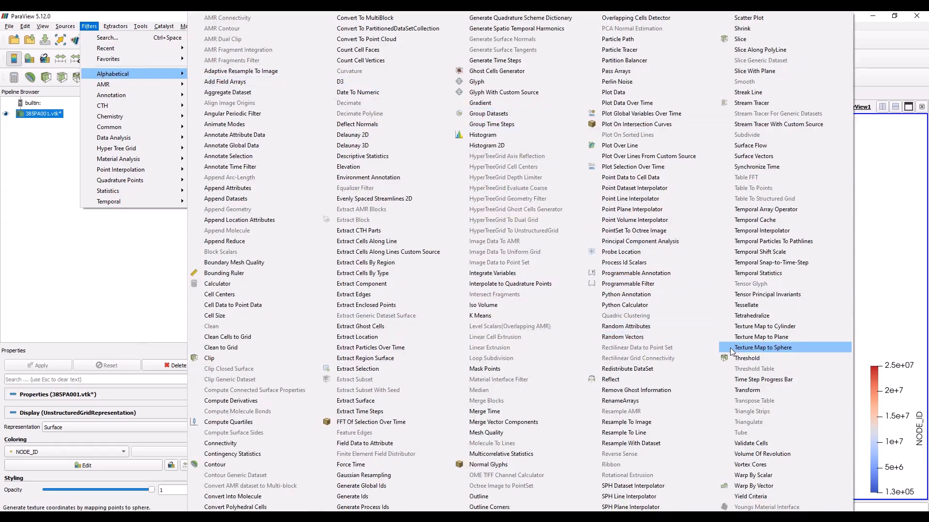
click(746, 358)
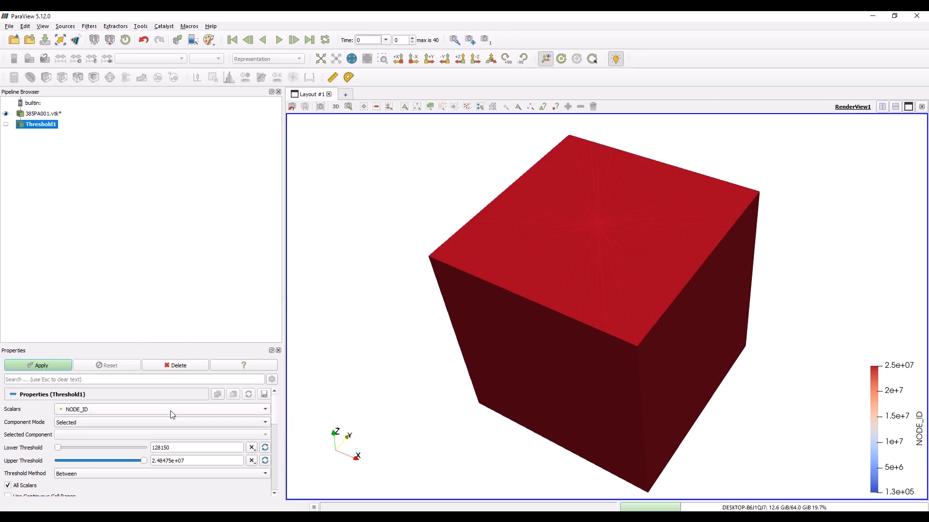
Threshold the dataset by PART_ID with a lower threshold of 3 and an upper threshold of 74690, and apply the filter
click(105, 408)
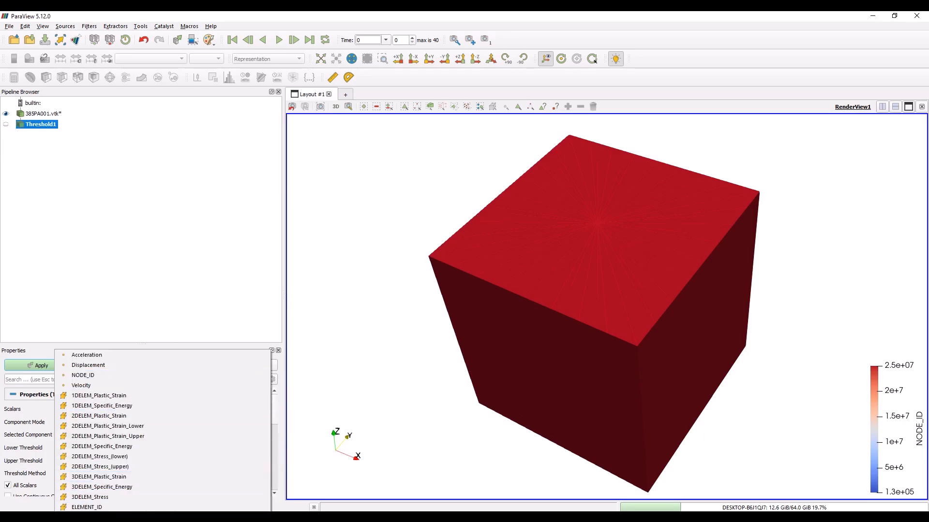
click(104, 517)
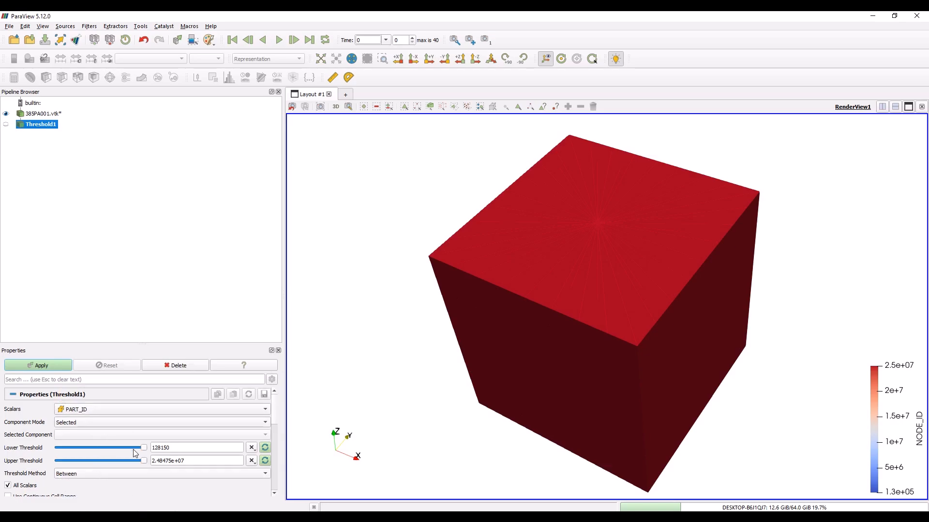
double_click(164, 449)
double_click(196, 448)
text(3)
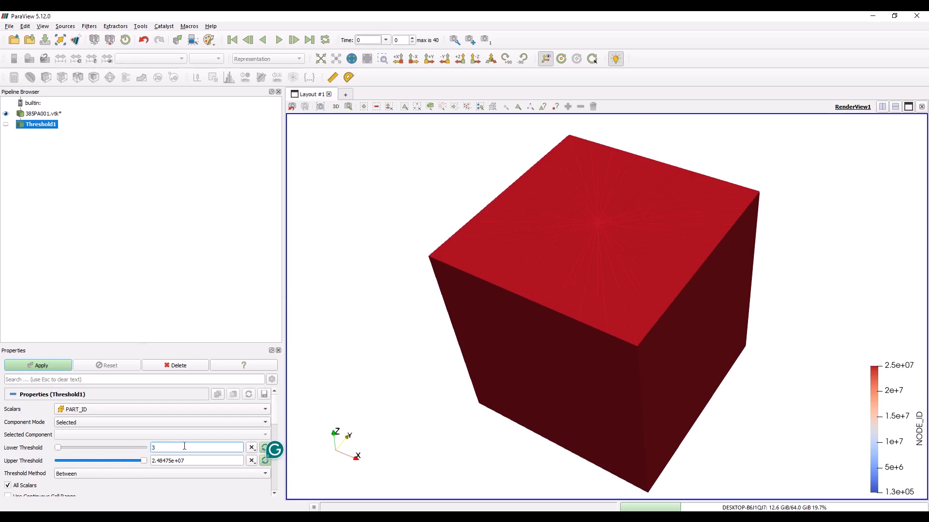
click(142, 462)
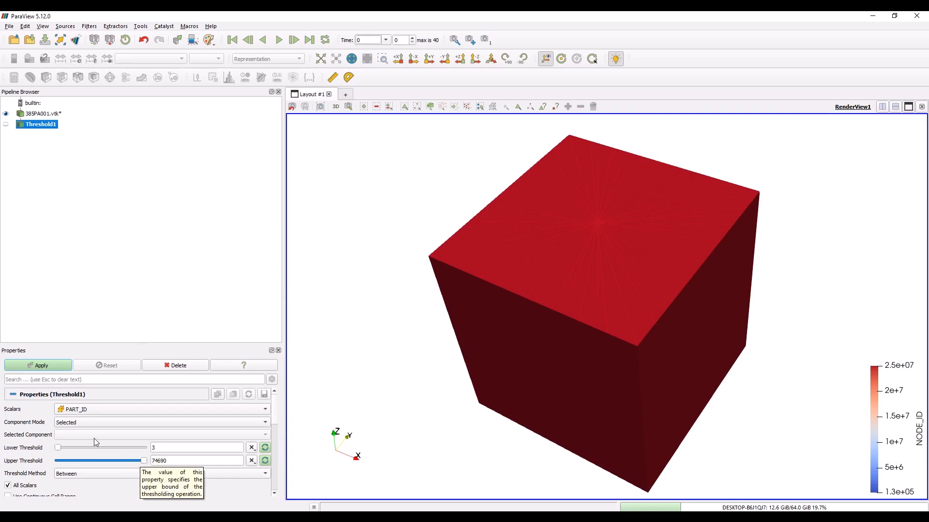
click(41, 366)
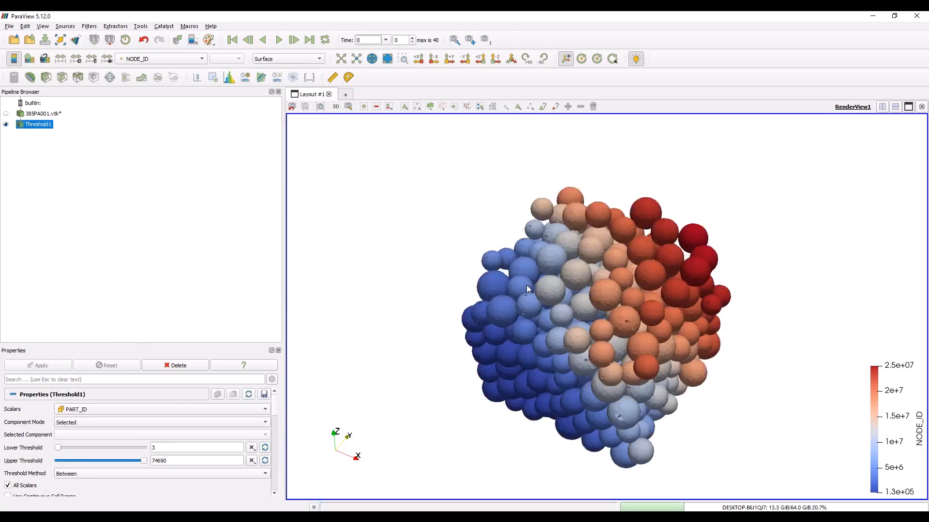
Display the thresholded spheres as Surface With Edges and view the last time frame from the side
click(285, 59)
click(280, 88)
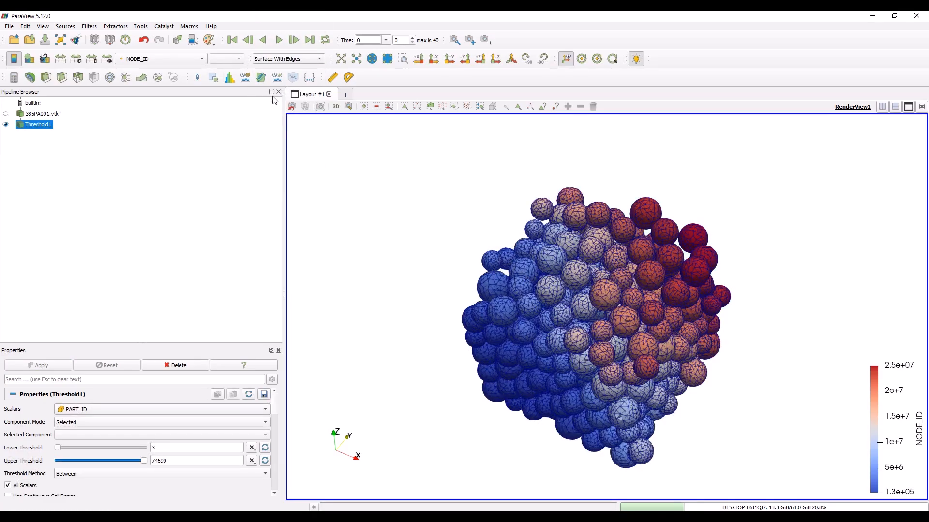
click(310, 40)
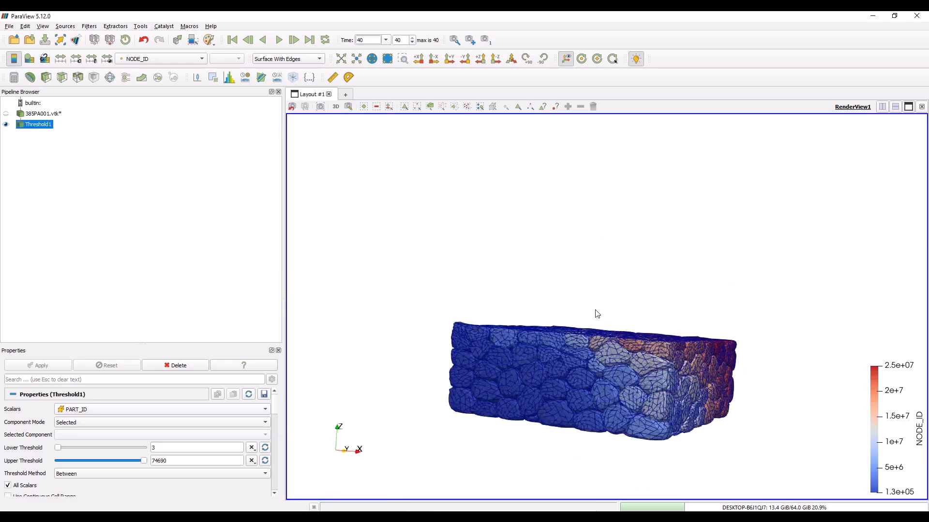
drag(564, 332, 534, 387)
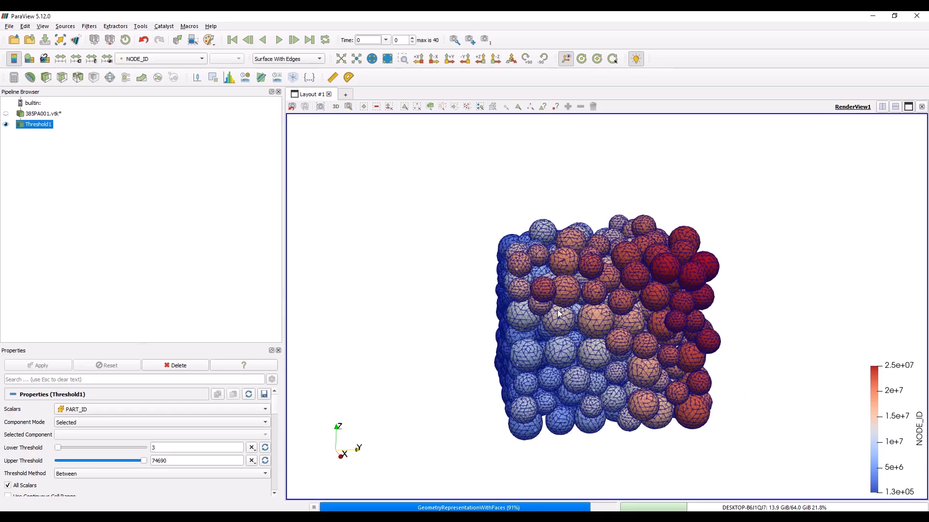
Examine the spheres from several angles in the initial frame and in the last frame, including the top and side faces
drag(636, 323, 569, 329)
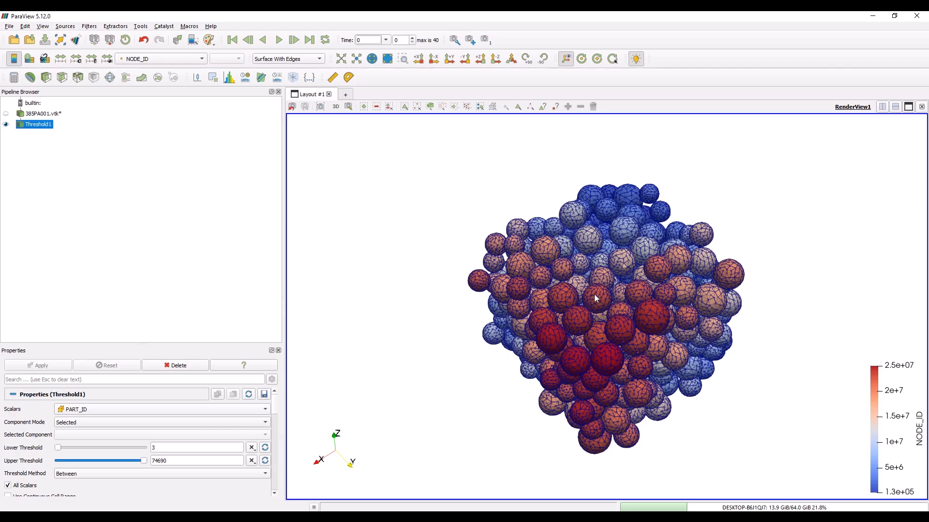
drag(618, 321, 634, 311)
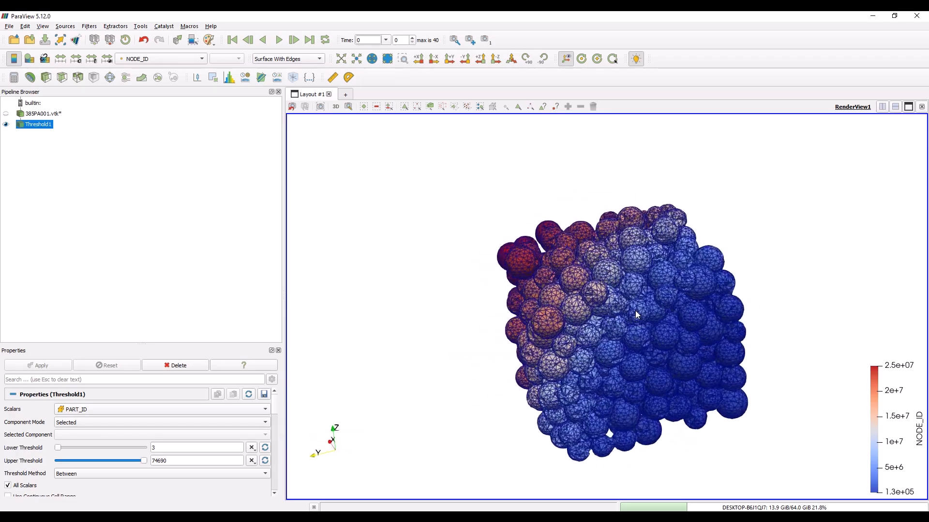
click(308, 40)
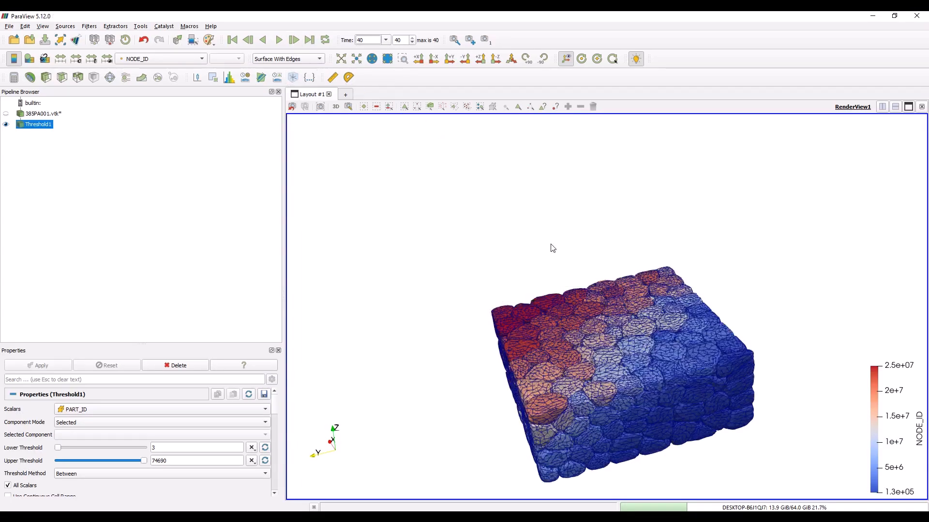
drag(600, 345, 632, 327)
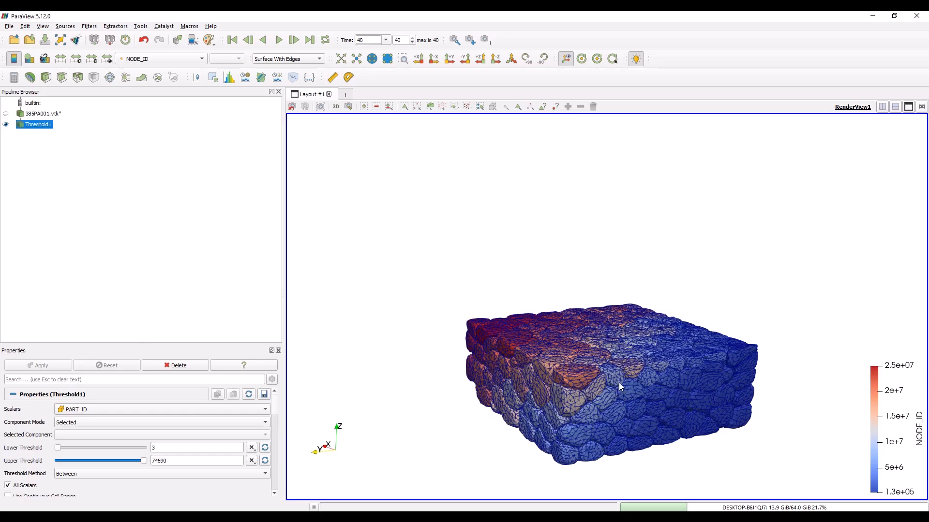
drag(628, 382, 543, 396)
drag(539, 362, 564, 376)
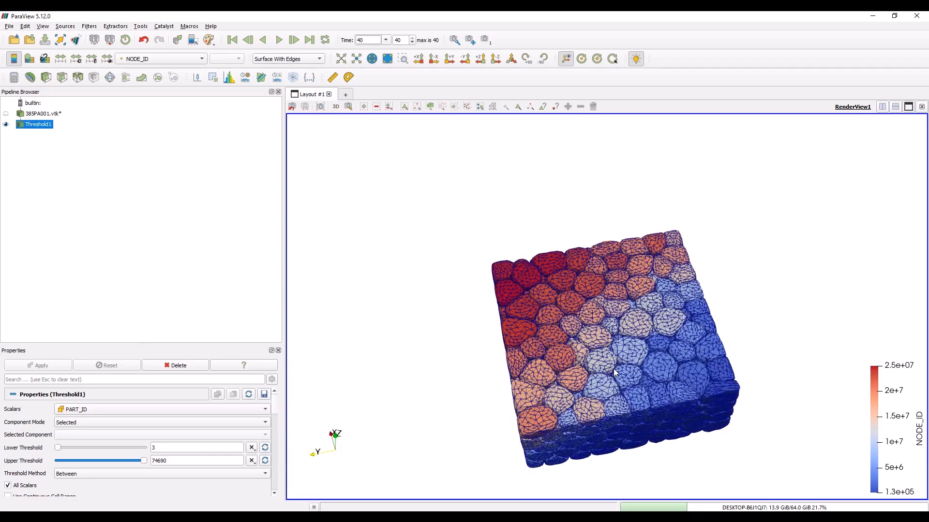
drag(578, 425, 631, 353)
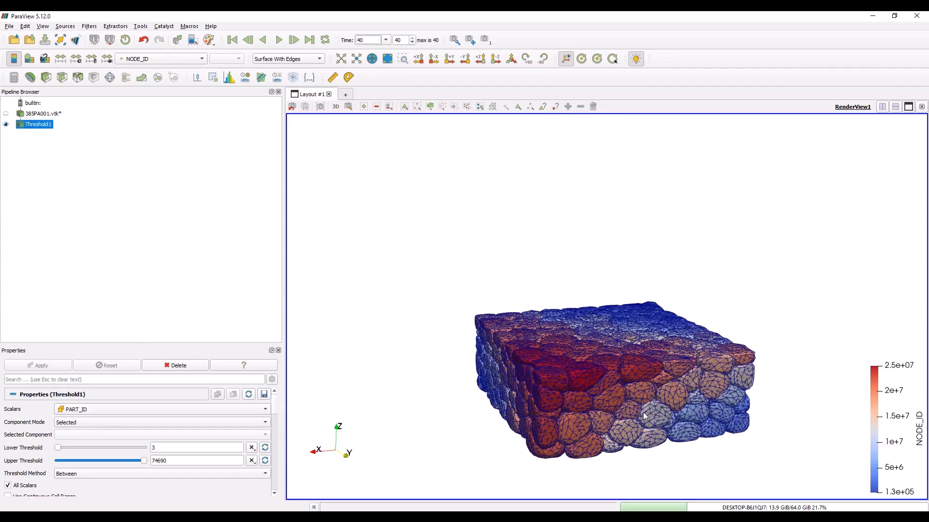